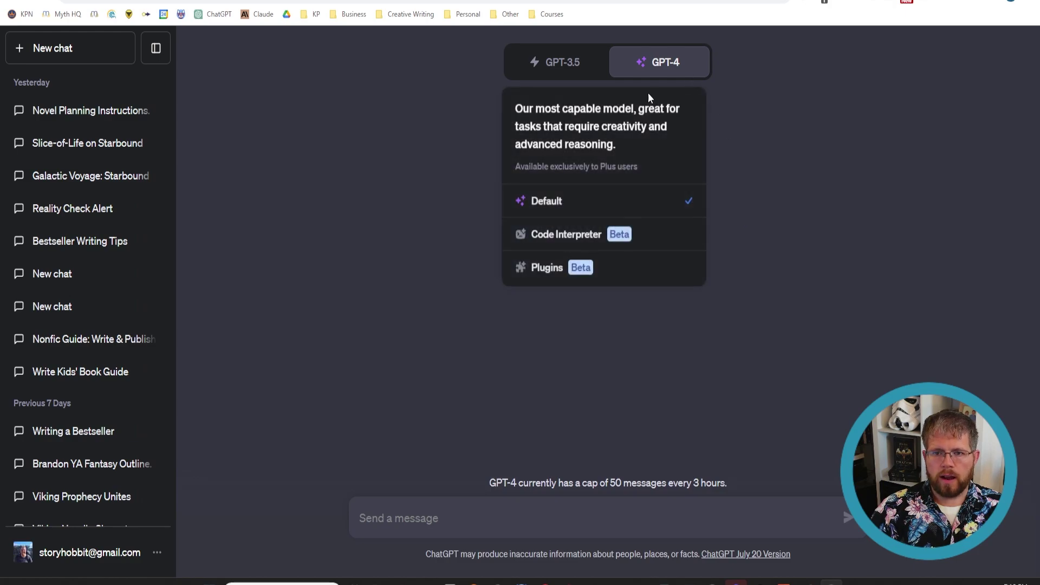
# - Keep GPT-4 as the model for the new ChatGPT chat
pyautogui.moveTo(557, 77)
pyautogui.click(659, 61)
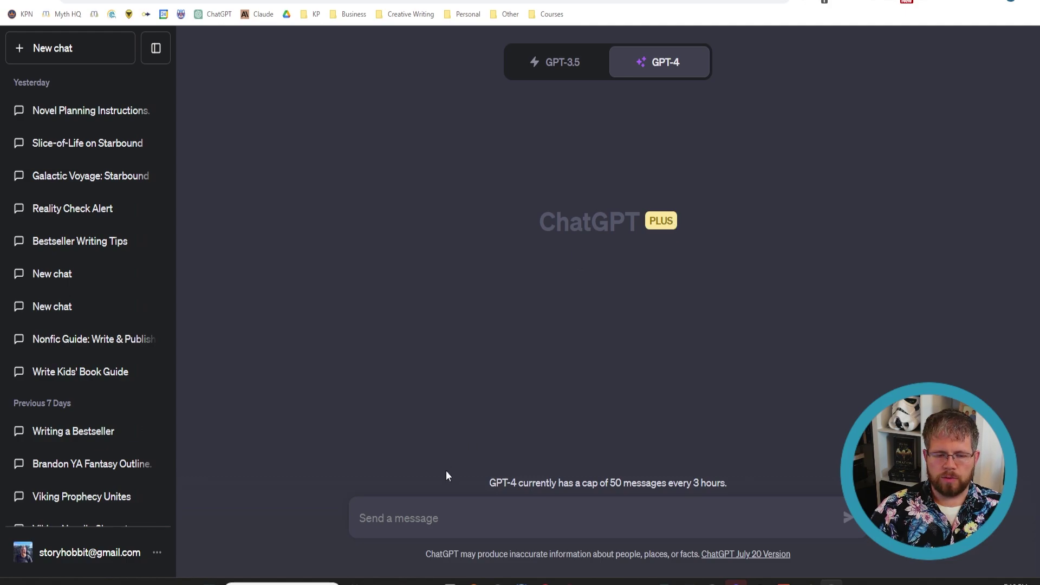
pyautogui.click(439, 518)
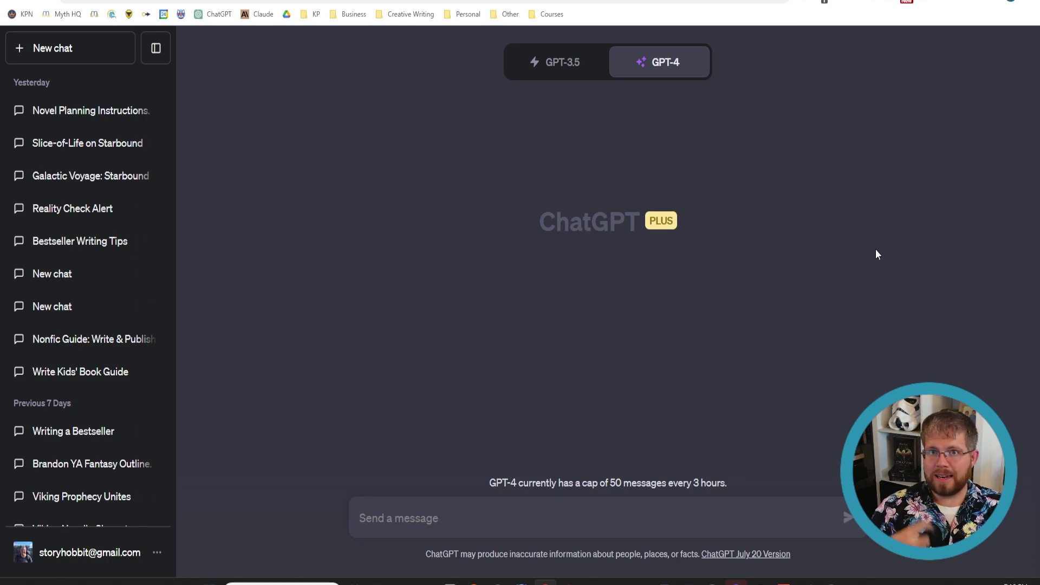
# - Select all of the Brainstorming chapter text in the Atticus novel project
pyautogui.hotkey('ctrl', 'Tab')
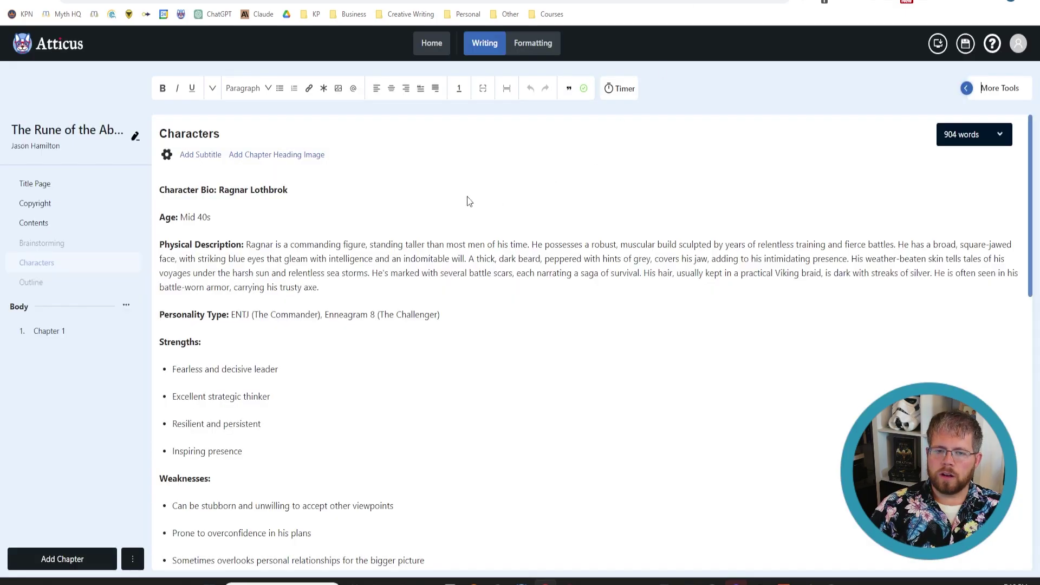
pyautogui.click(64, 245)
pyautogui.hotkey('ctrl', 'a')
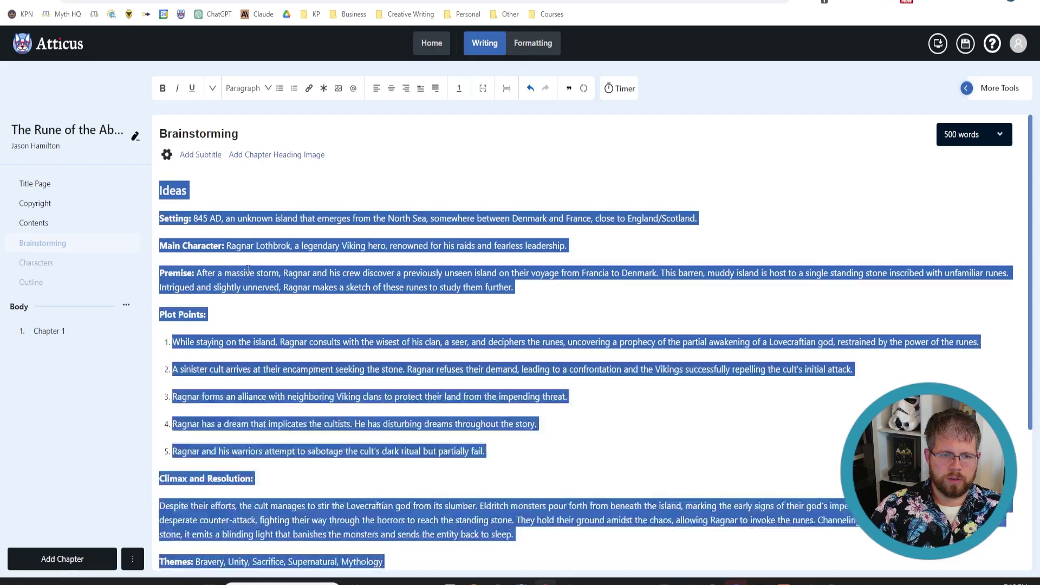
pyautogui.hotkey('ctrl', 'Tab')
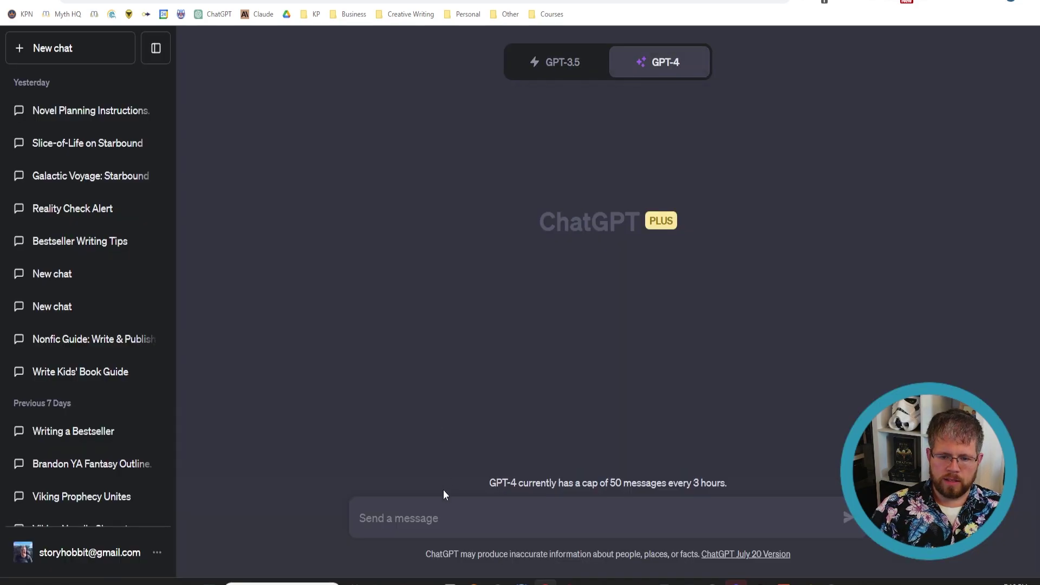
# - Send GPT-4 the pasted novella brainstorming notes, asking it to acknowledge by saying 'read'
pyautogui.write('Here is ')
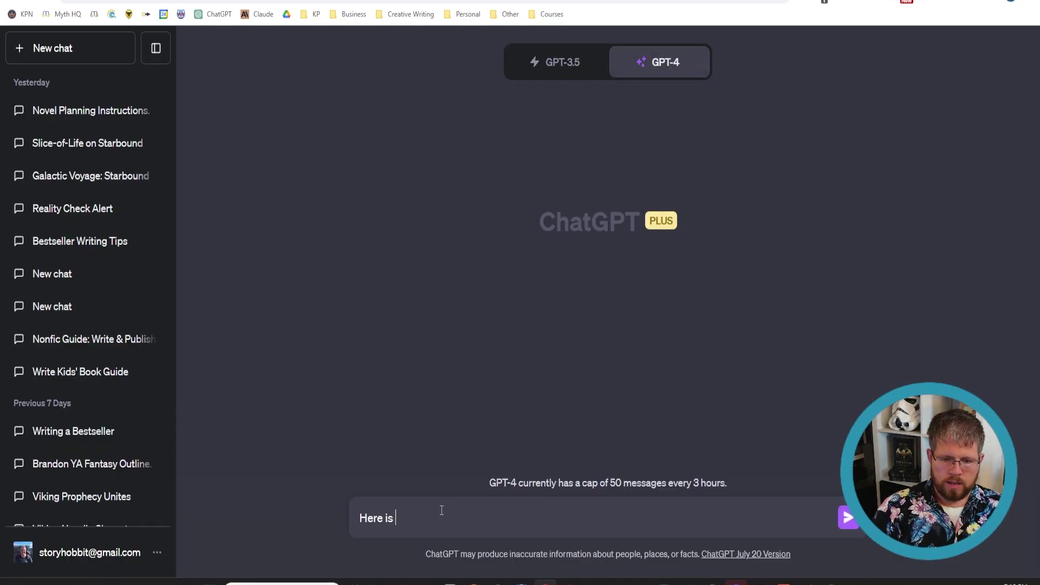
pyautogui.write('some brainstorming in')
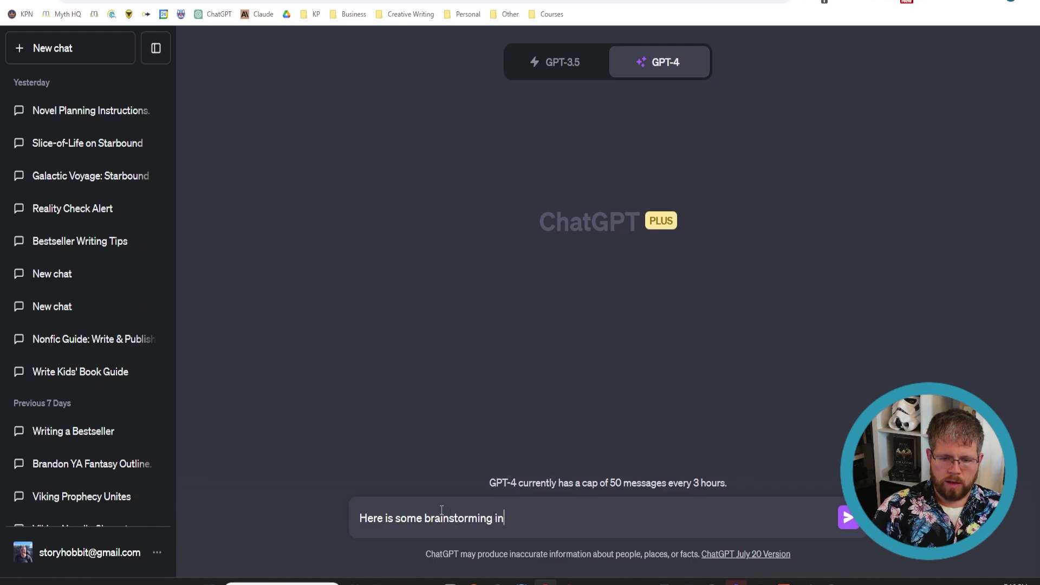
pyautogui.write('formation about a novell')
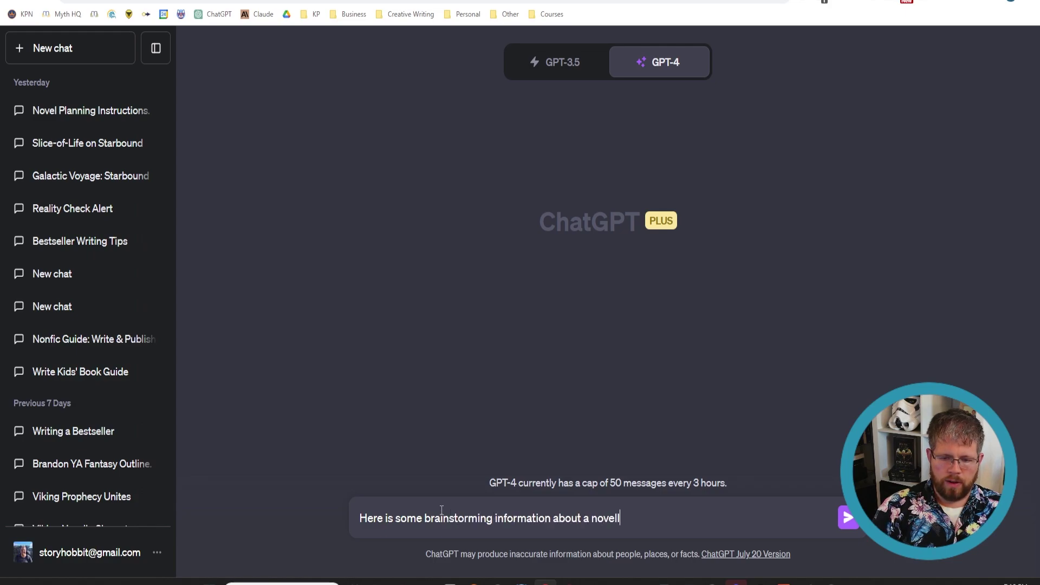
pyautogui.write("a I'm writing. ")
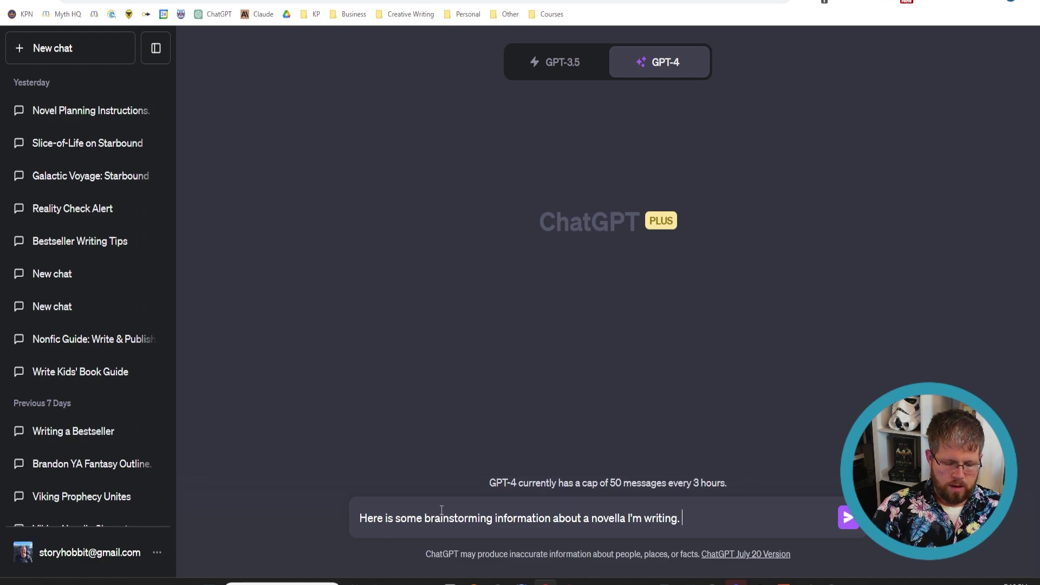
pyautogui.write('Acknow')
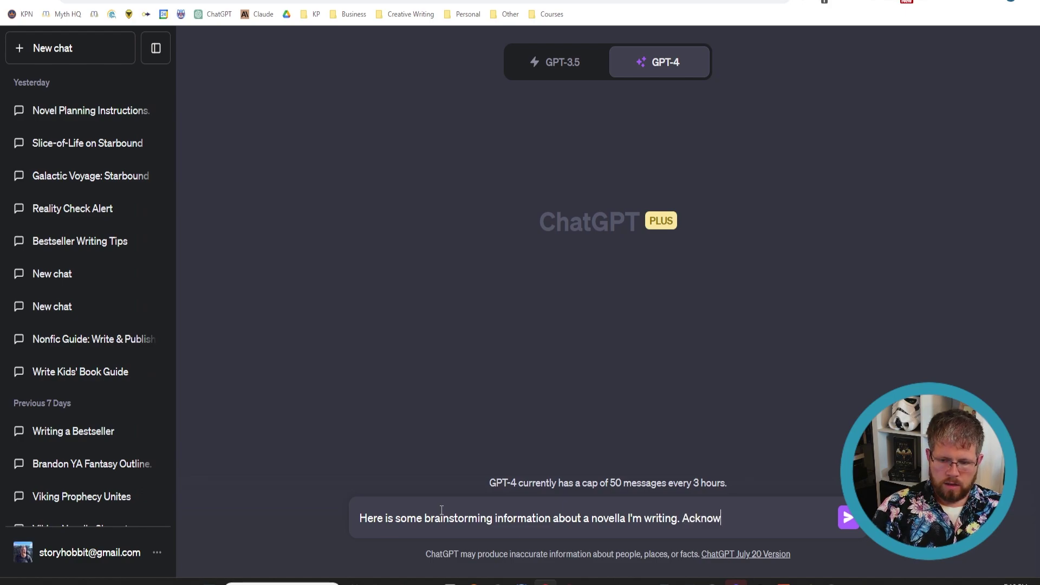
pyautogui.write("ledge that you've ")
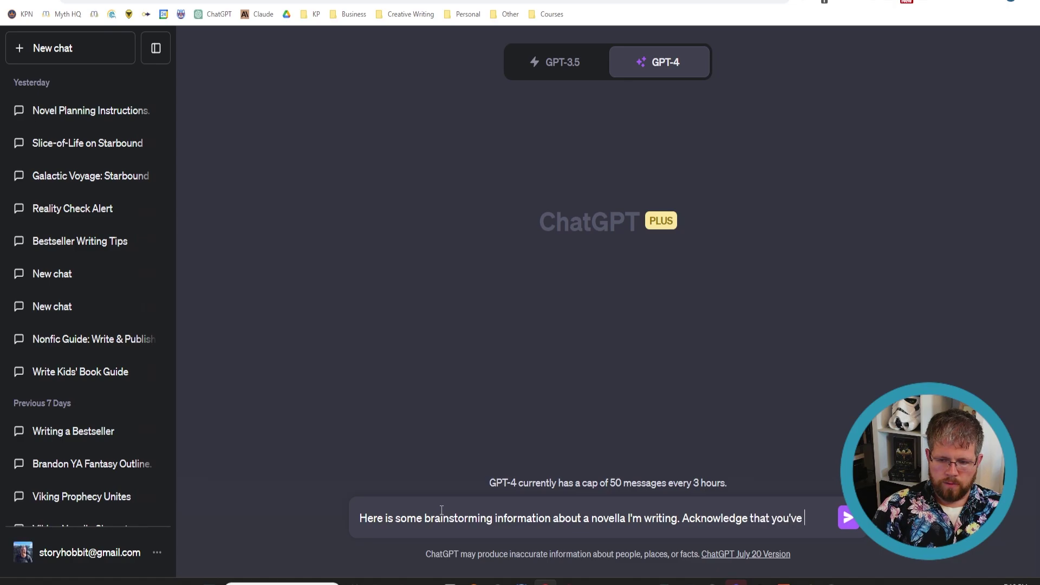
pyautogui.write('read it by sayign')
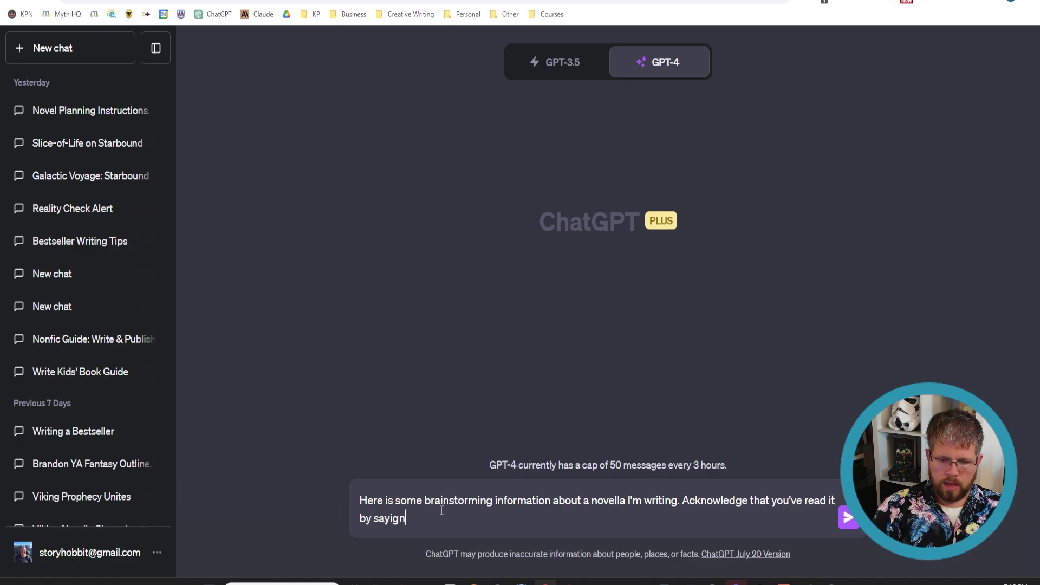
pyautogui.press('BackSpace')
pyautogui.press('BackSpace')
pyautogui.write("ng 'read'.")
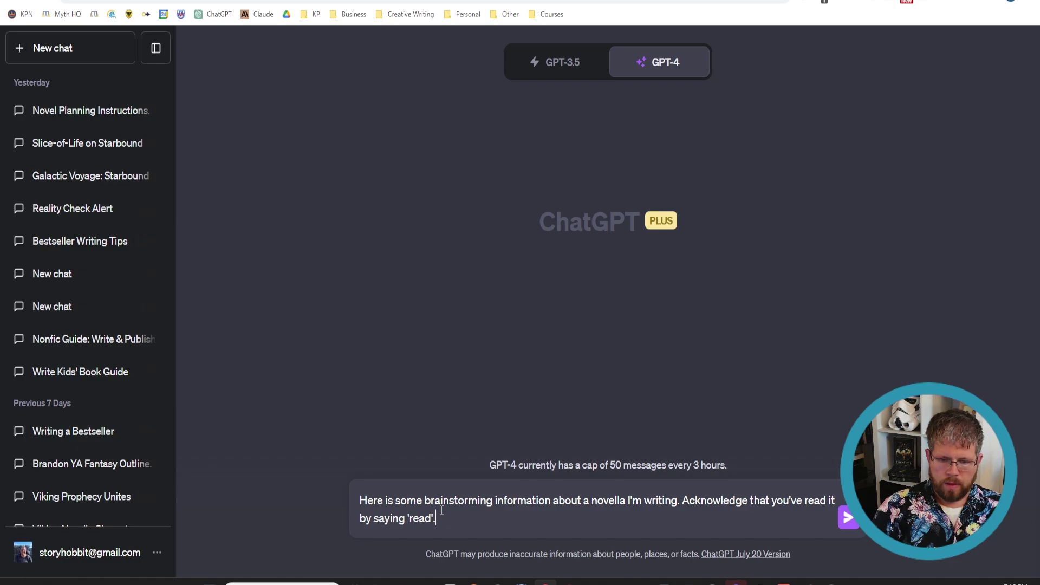
pyautogui.hotkey('shift', 'Return')
pyautogui.hotkey('shift', 'Return')
pyautogui.hotkey('ctrl', 'v')
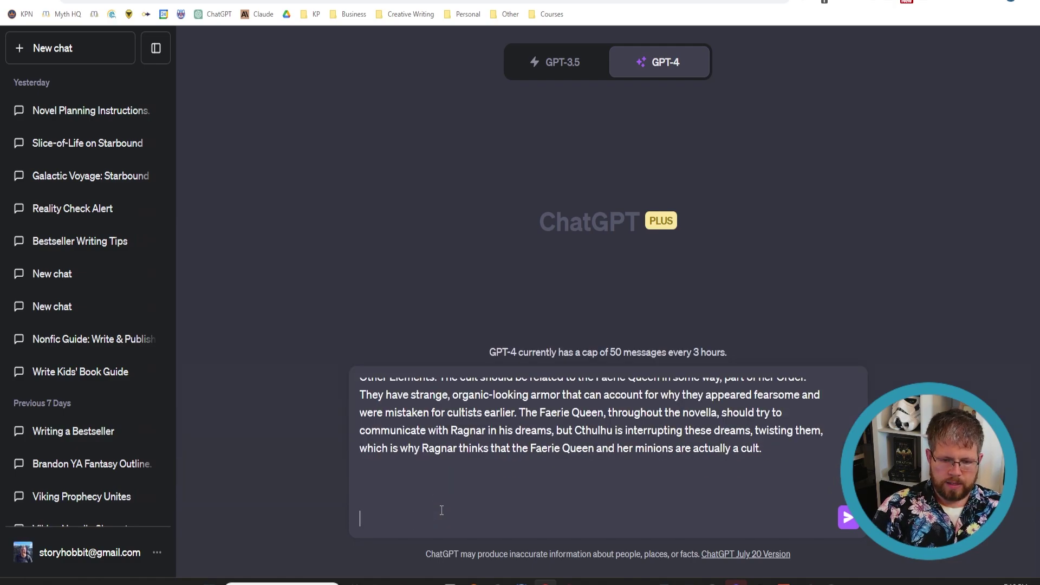
pyautogui.press('Return')
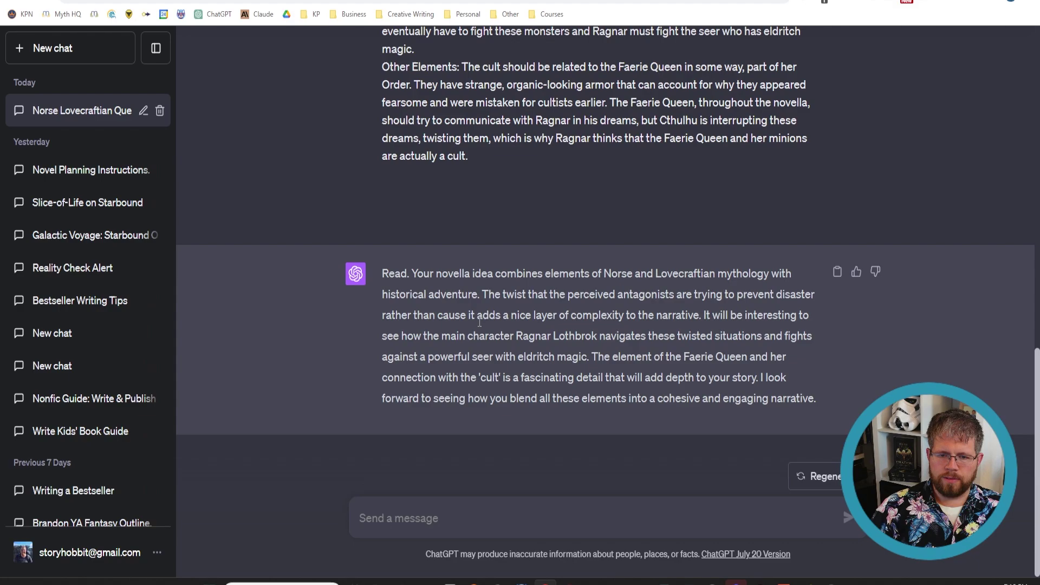
# - Select all the character bios in the Atticus Characters chapter
pyautogui.hotkey('ctrl', 'Tab')
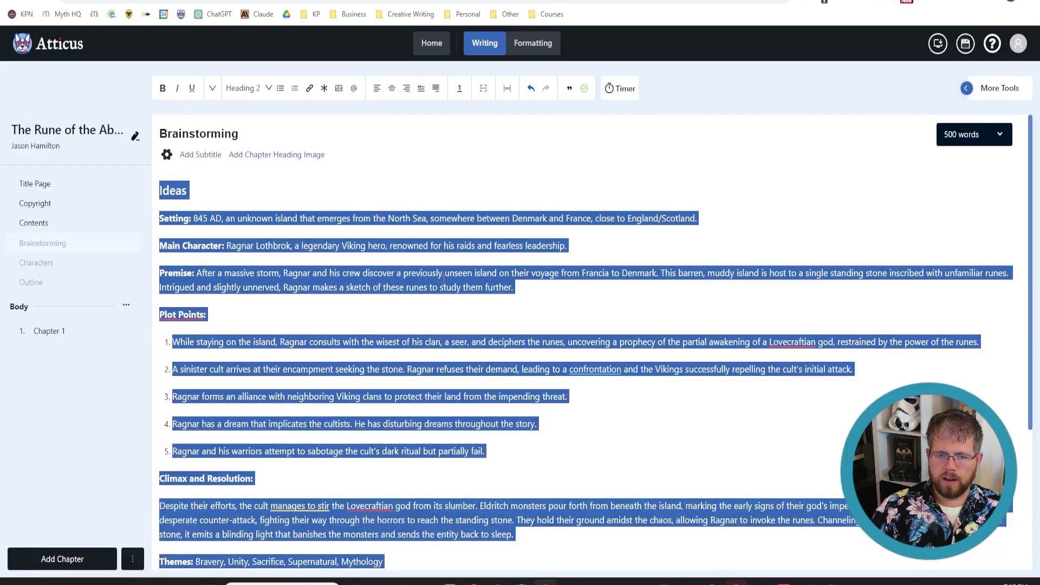
pyautogui.click(36, 262)
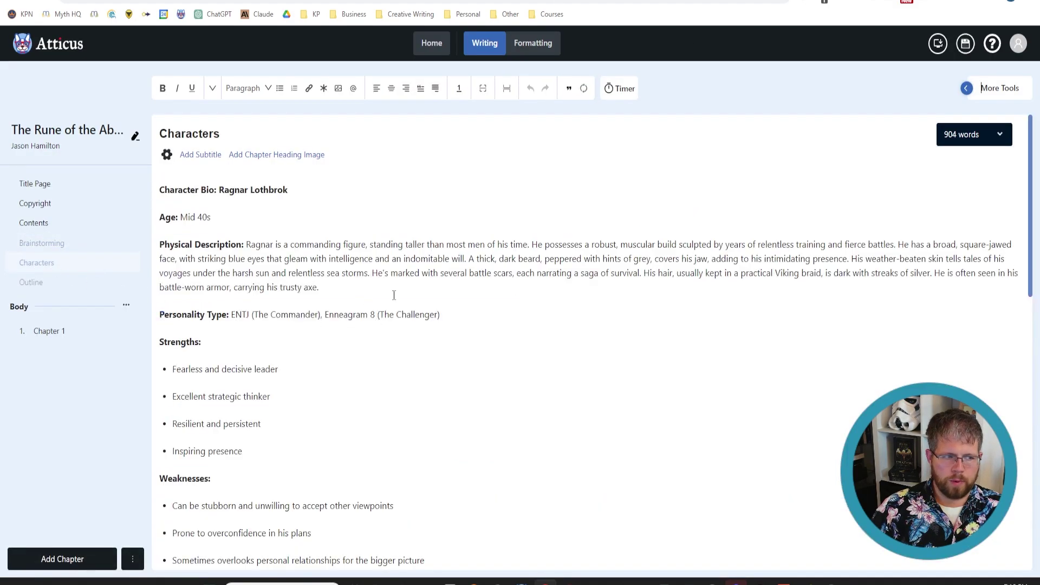
pyautogui.hotkey('ctrl', 'a')
pyautogui.hotkey('ctrl', 'shift', 'Tab')
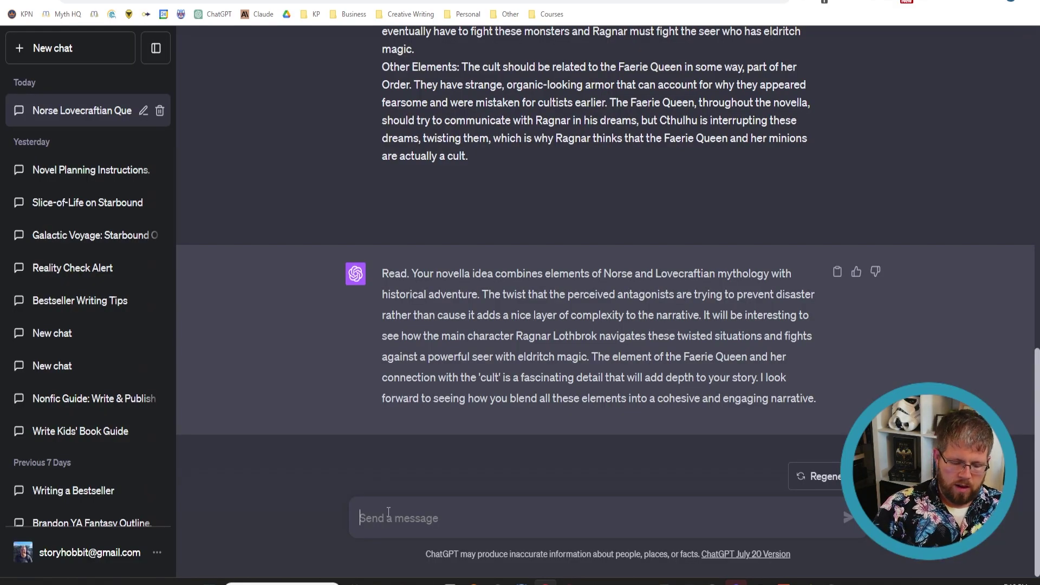
# - Send the pasted character bios to GPT-4, asking it to reply just "read"
pyautogui.hotkey('ctrl', 'v')
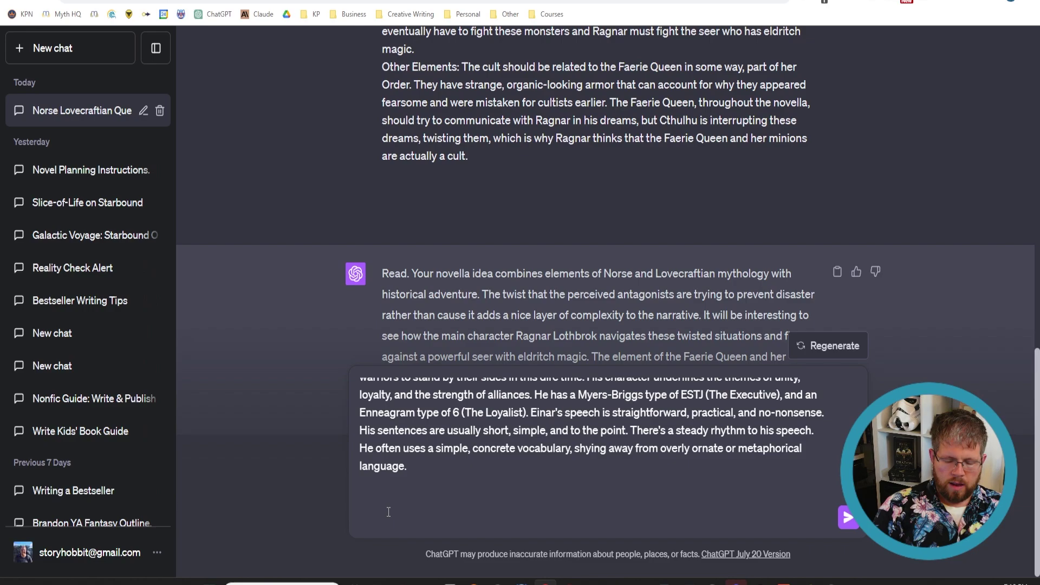
pyautogui.write('The above is some i')
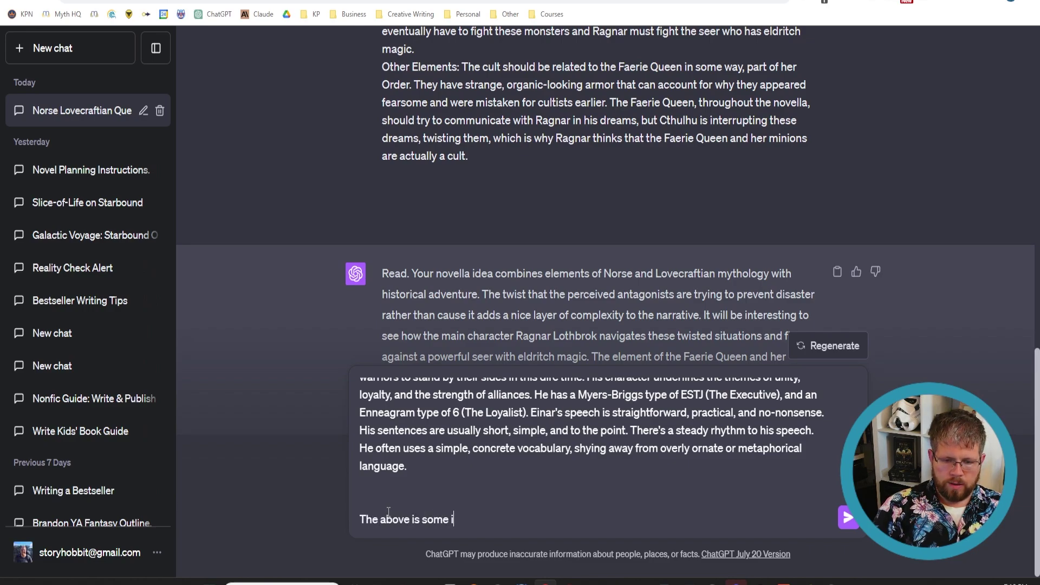
pyautogui.write('nformation about the characters. Ak')
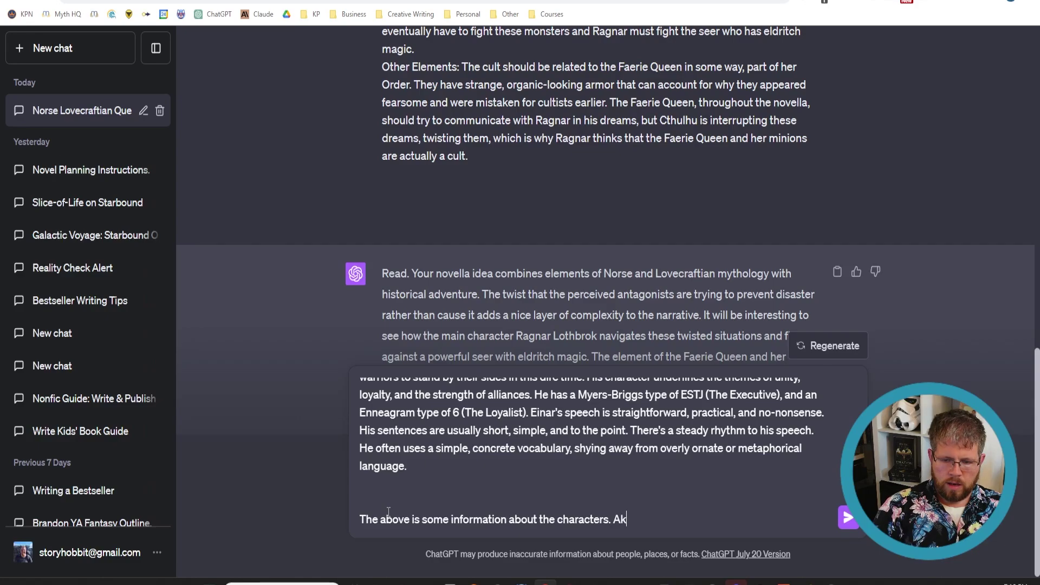
pyautogui.press('BackSpace')
pyautogui.write('c')
pyautogui.write('knowledg e')
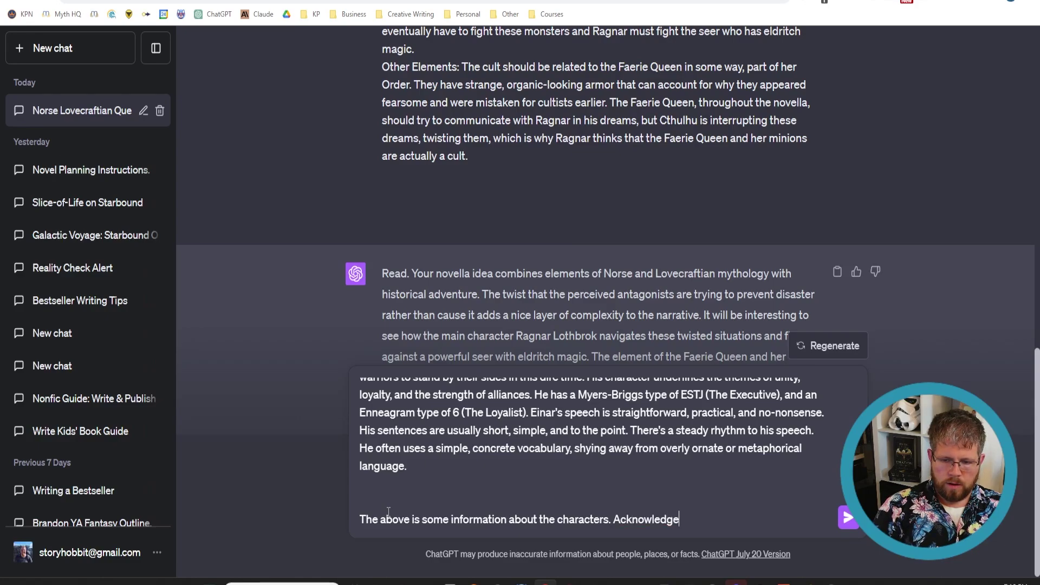
pyautogui.write(' by saying, just "read"')
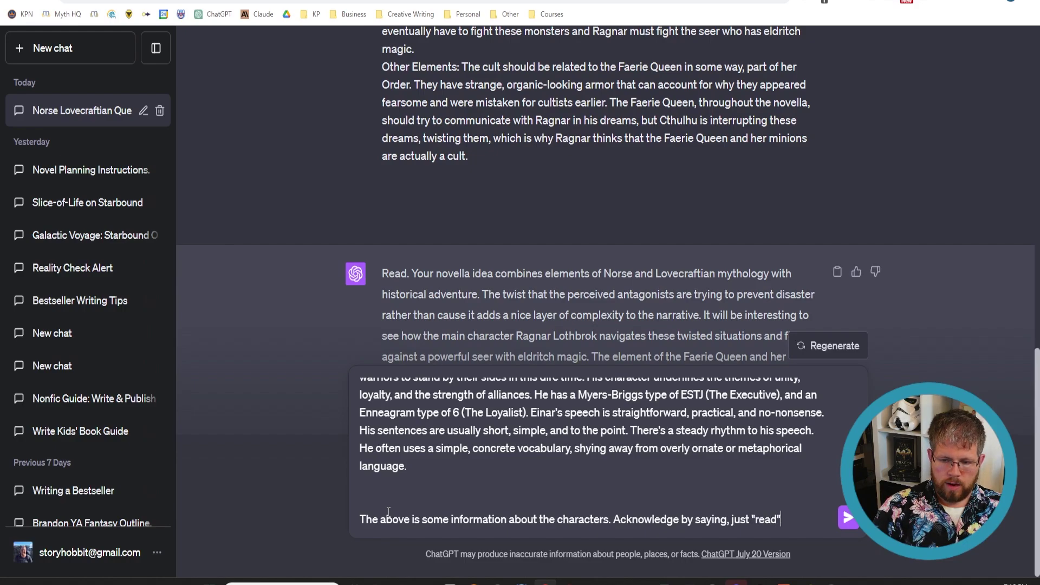
pyautogui.press('Return')
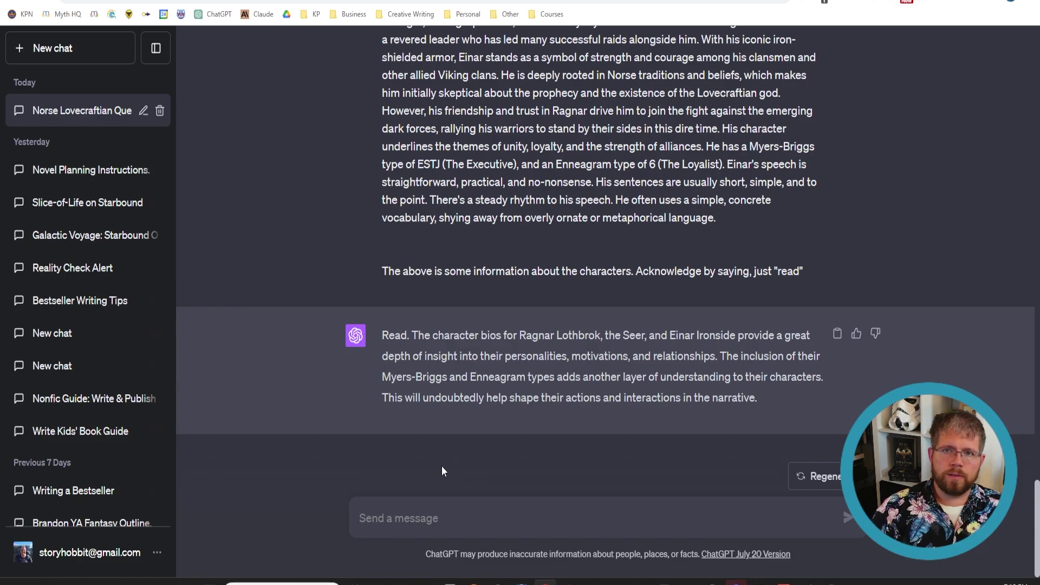
pyautogui.scroll(15, 535, 351)
pyautogui.scroll(15, 537, 319)
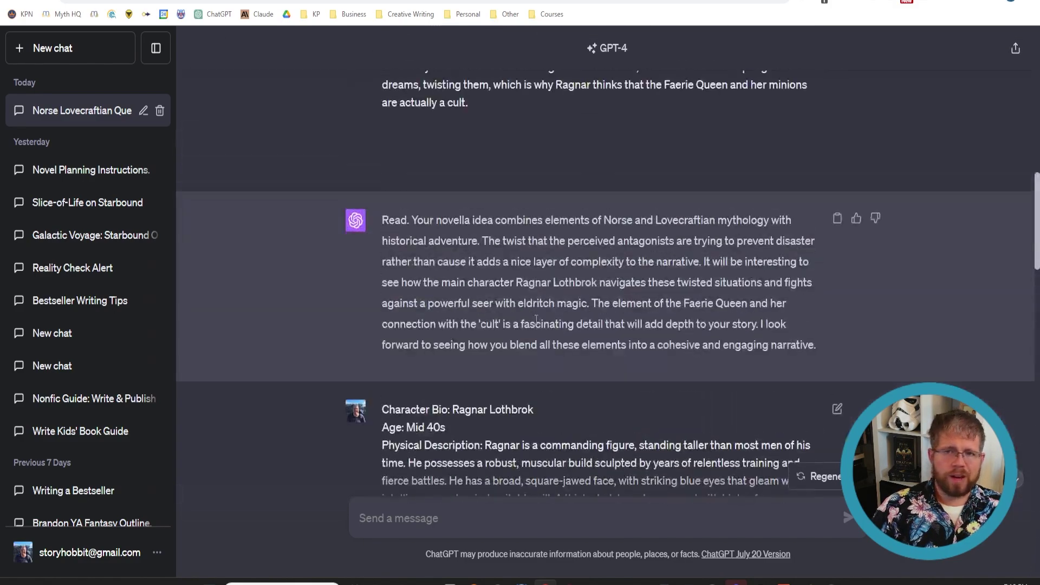
pyautogui.scroll(-10, 536, 324)
pyautogui.scroll(-15, 537, 324)
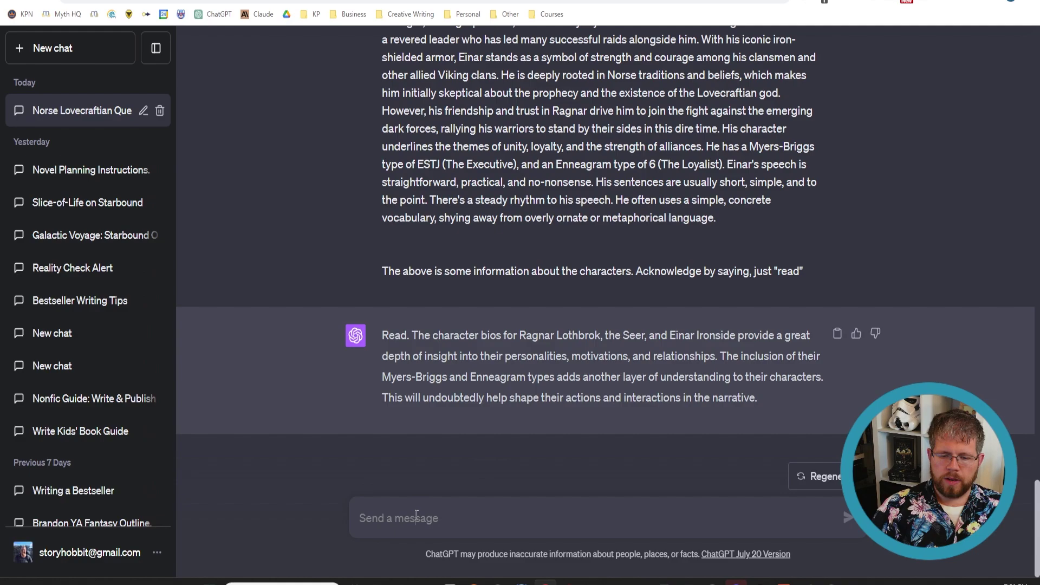
# - Paste the chapter outline structure and change "these" to "this" in the prompt
pyautogui.hotkey('ctrl', 'v')
pyautogui.scroll(15, 433, 488)
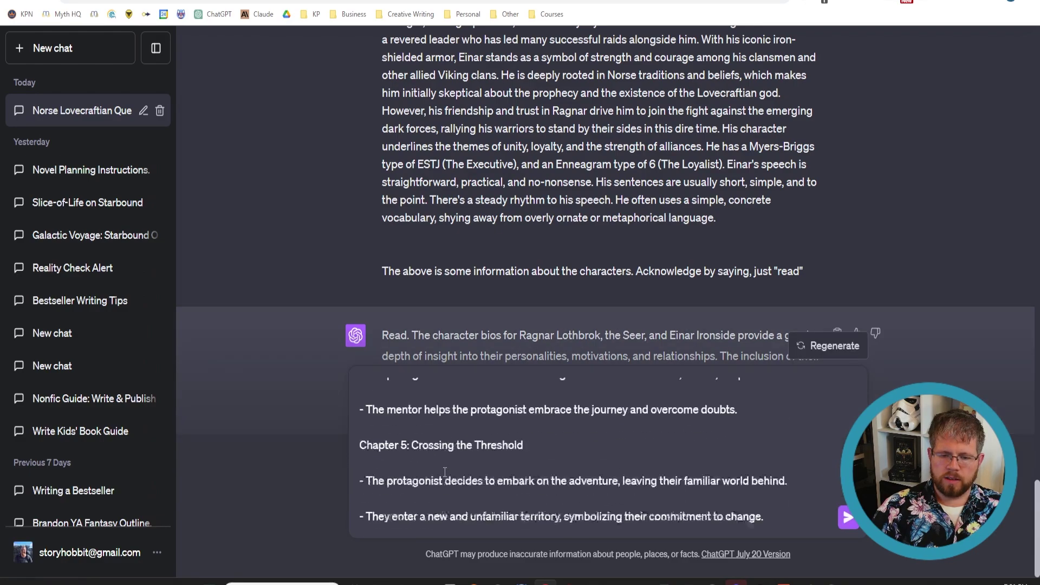
pyautogui.scroll(1, 446, 470)
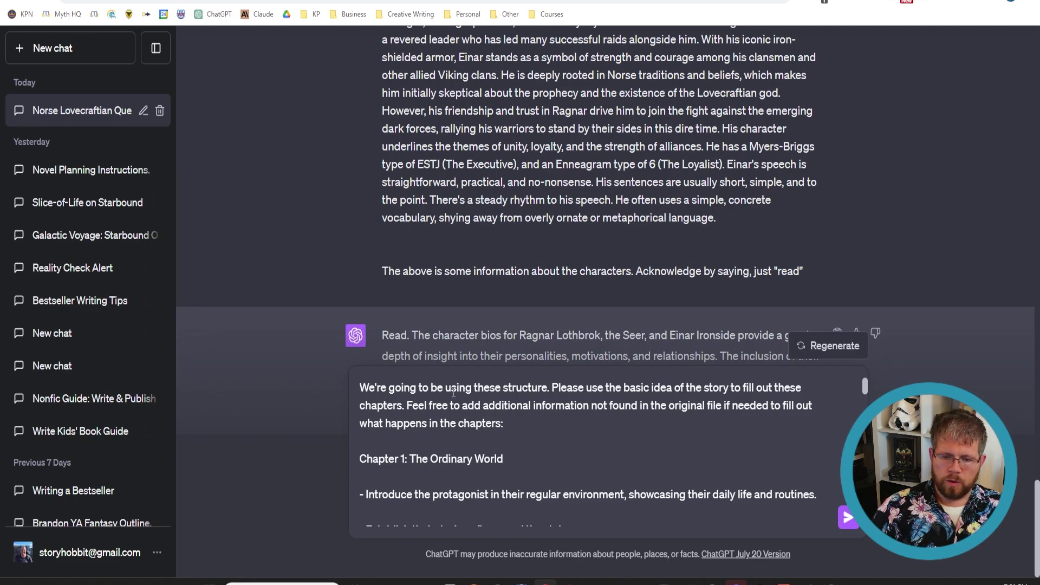
pyautogui.click(501, 387)
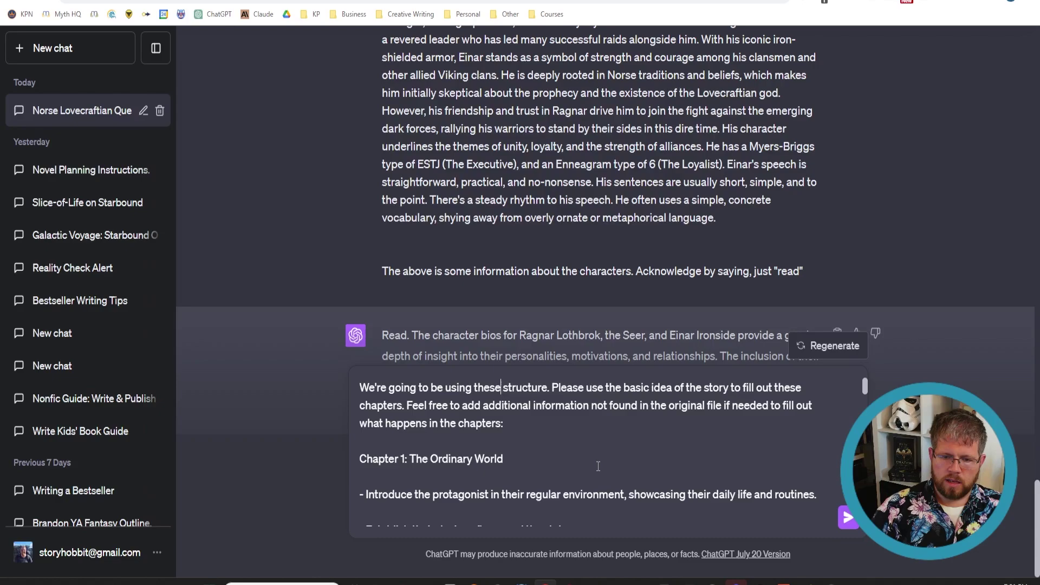
pyautogui.press('BackSpace')
pyautogui.press('BackSpace')
pyautogui.press('BackSpace')
pyautogui.write('is')
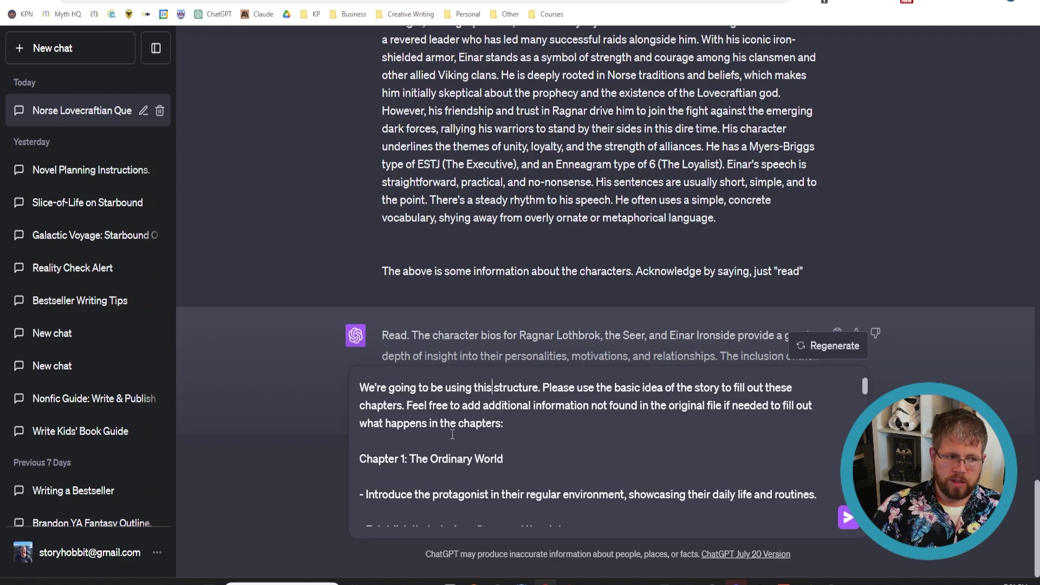
# - Scroll through the drafted prompt to check Chapters 1 to 12 of the structure
pyautogui.scroll(-2, 452, 434)
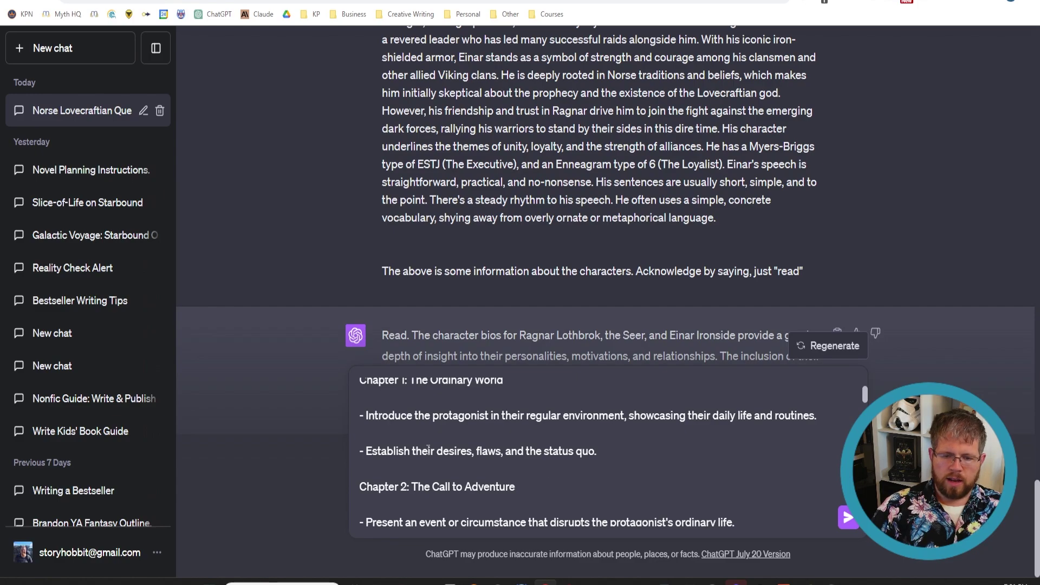
pyautogui.scroll(-20, 428, 448)
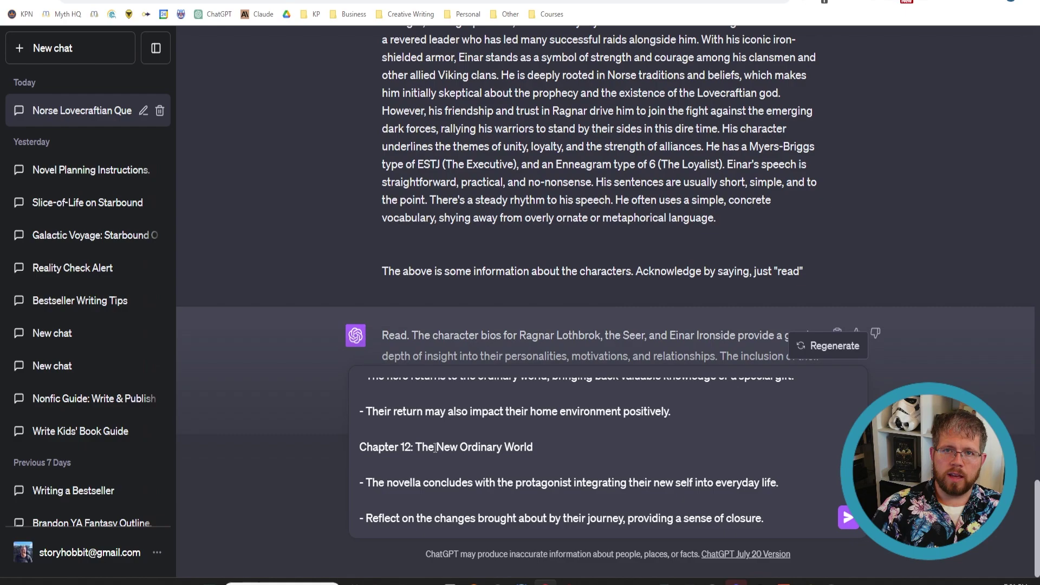
pyautogui.scroll(20, 435, 448)
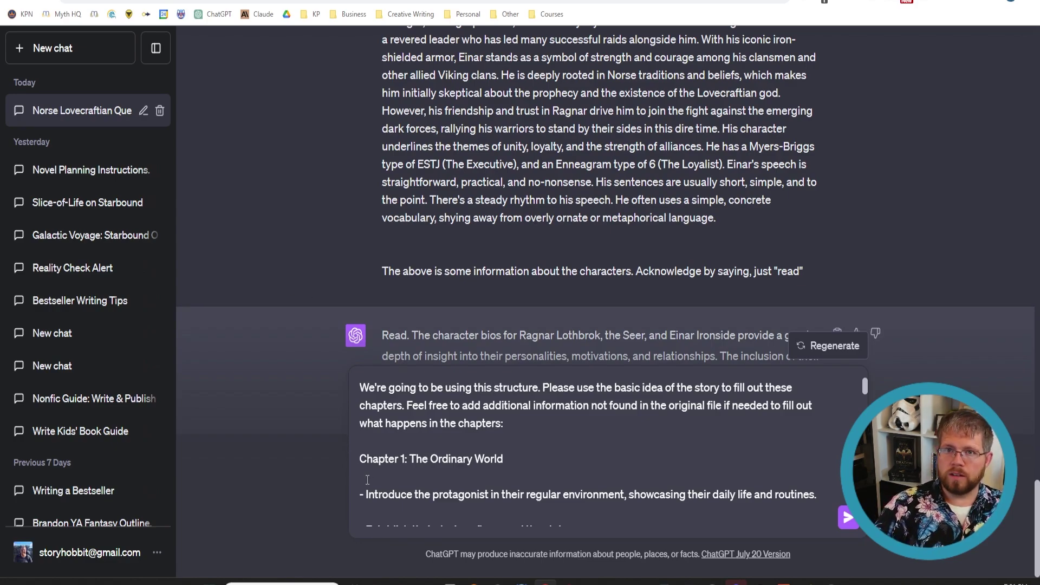
pyautogui.scroll(-3, 490, 485)
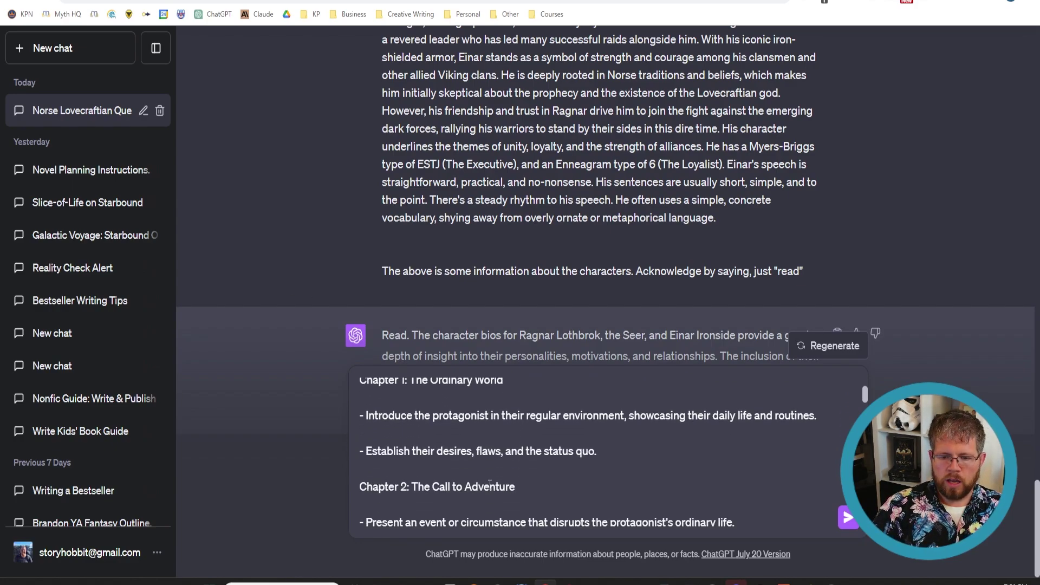
pyautogui.scroll(2, 488, 485)
pyautogui.scroll(-15, 488, 486)
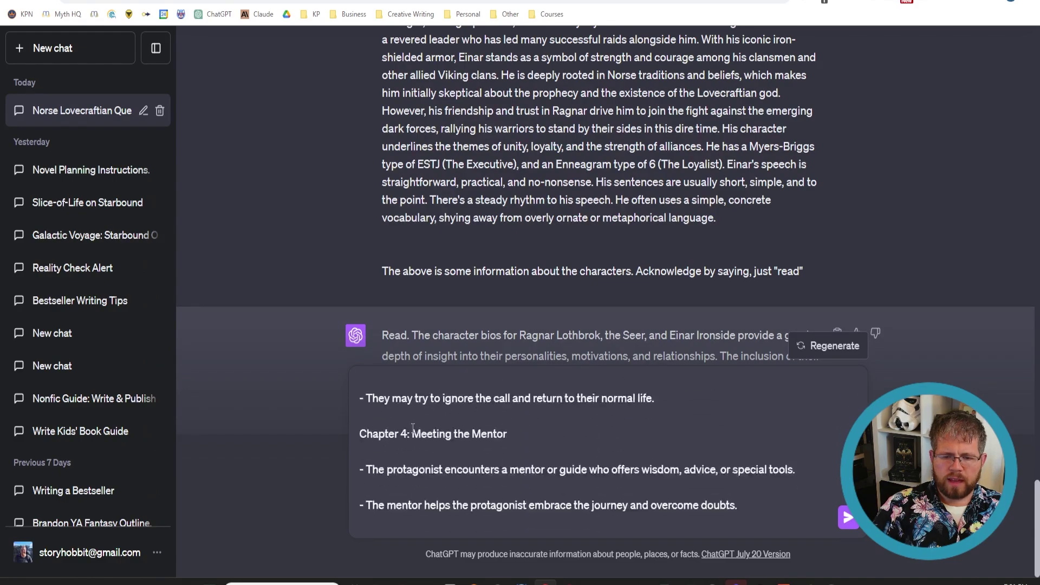
pyautogui.scroll(-7, 414, 440)
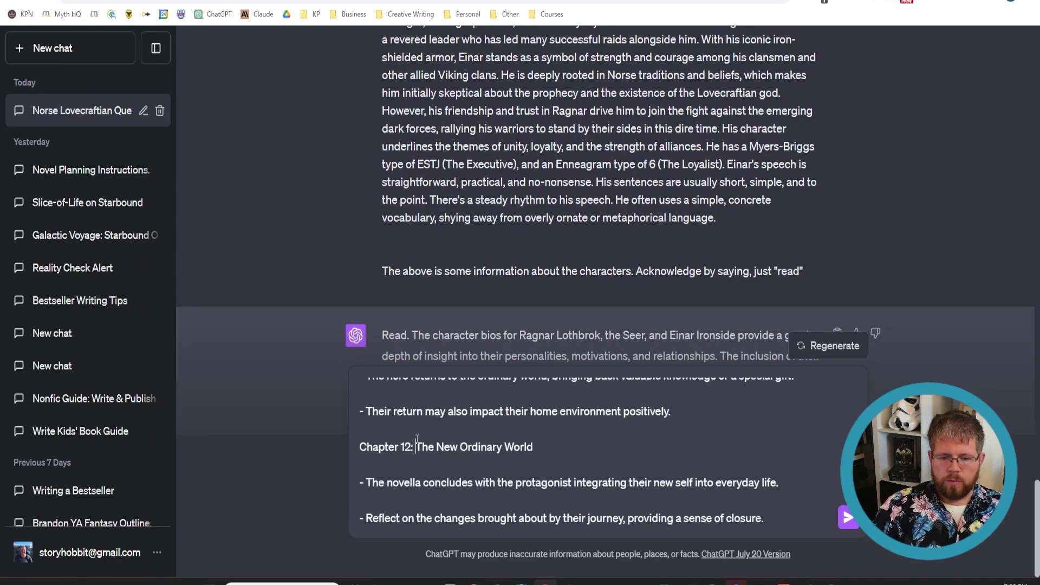
# - Send the chapter-structure prompt and scroll through GPT-4's twelve-chapter Ragnar outline
pyautogui.press('Return')
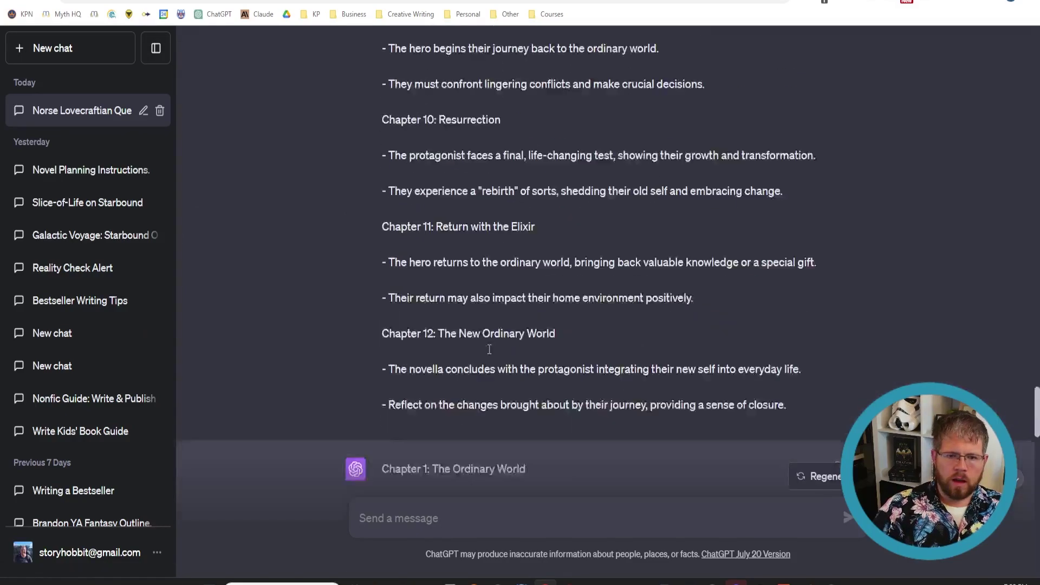
pyautogui.scroll(-15, 489, 350)
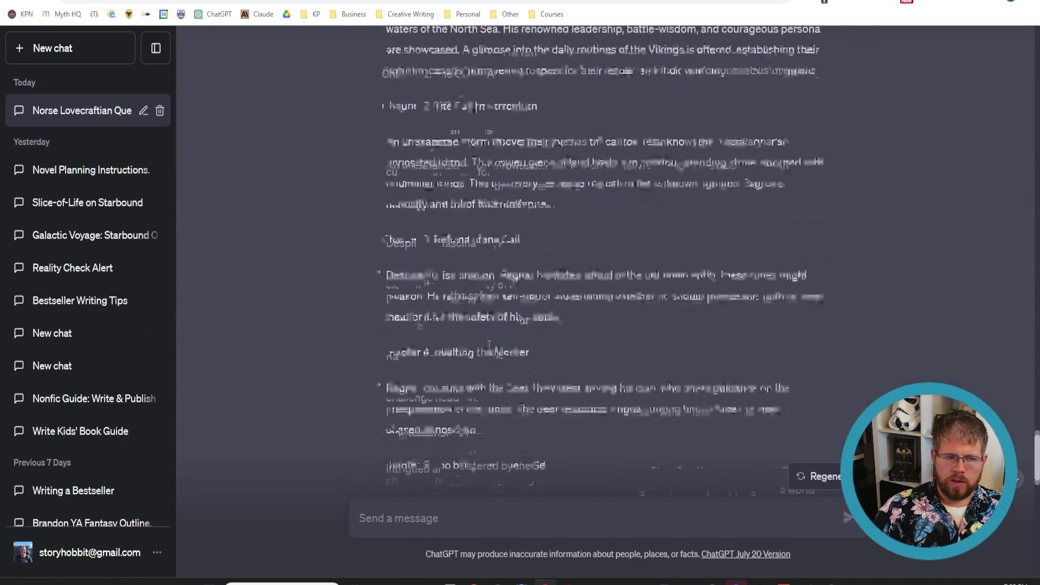
pyautogui.scroll(-10, 490, 350)
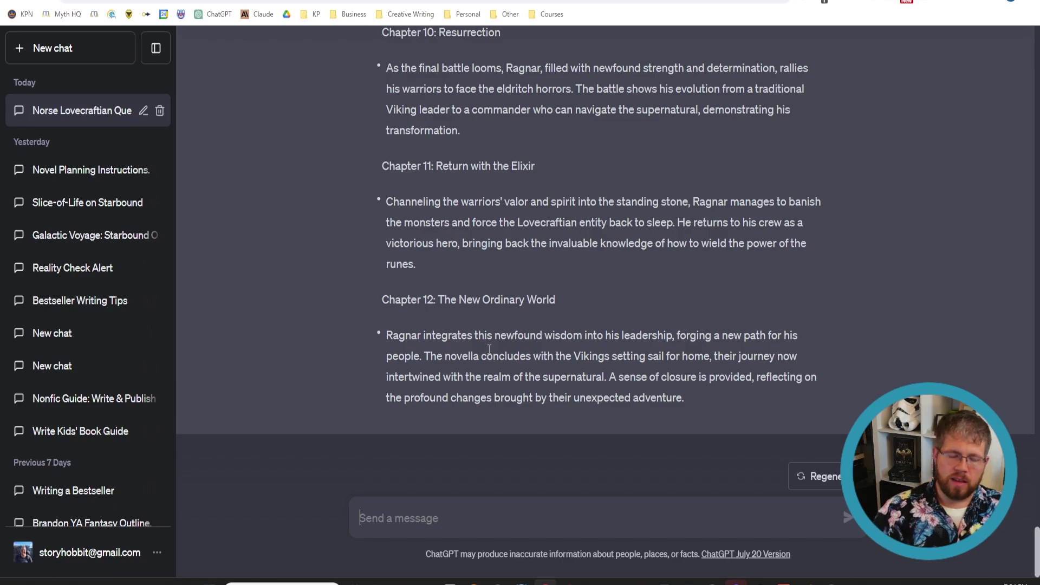
pyautogui.scroll(2, 526, 359)
pyautogui.scroll(3, 525, 358)
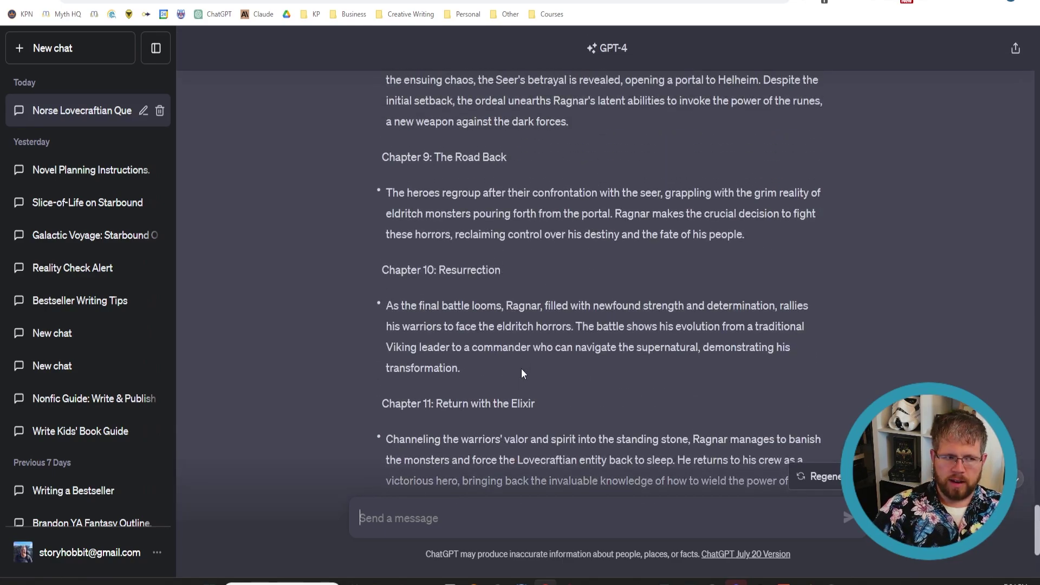
pyautogui.scroll(6, 522, 370)
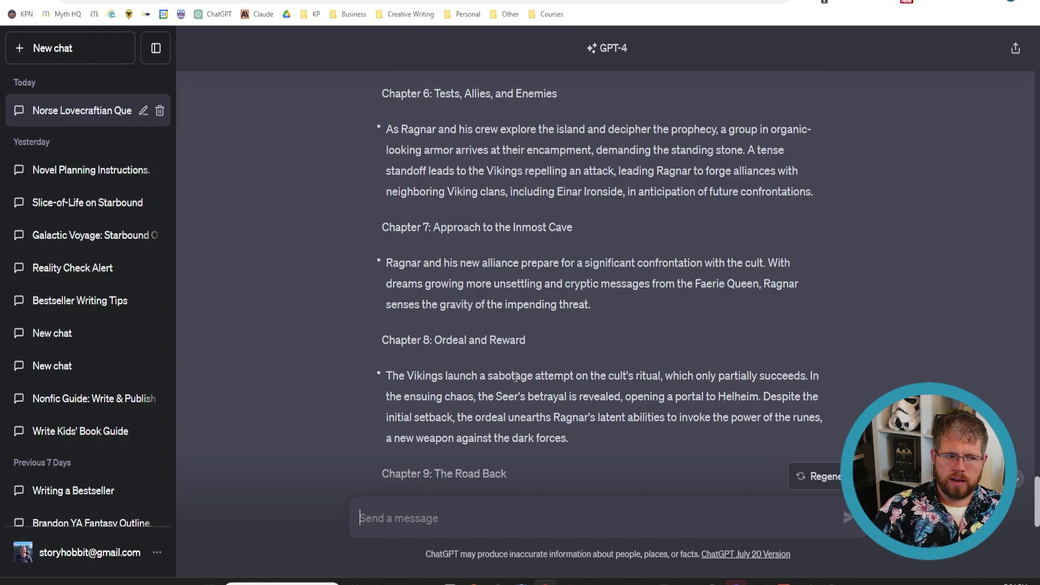
pyautogui.scroll(14, 516, 376)
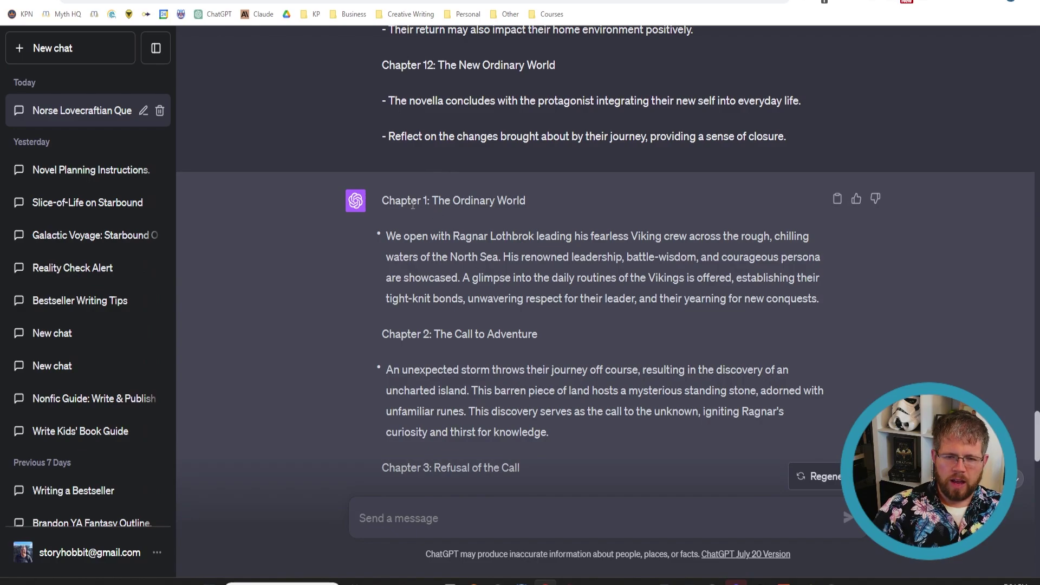
# - Highlight the Chapter 1 description paragraph of the outline to review it
pyautogui.moveTo(384, 234); pyautogui.dragTo(825, 306)
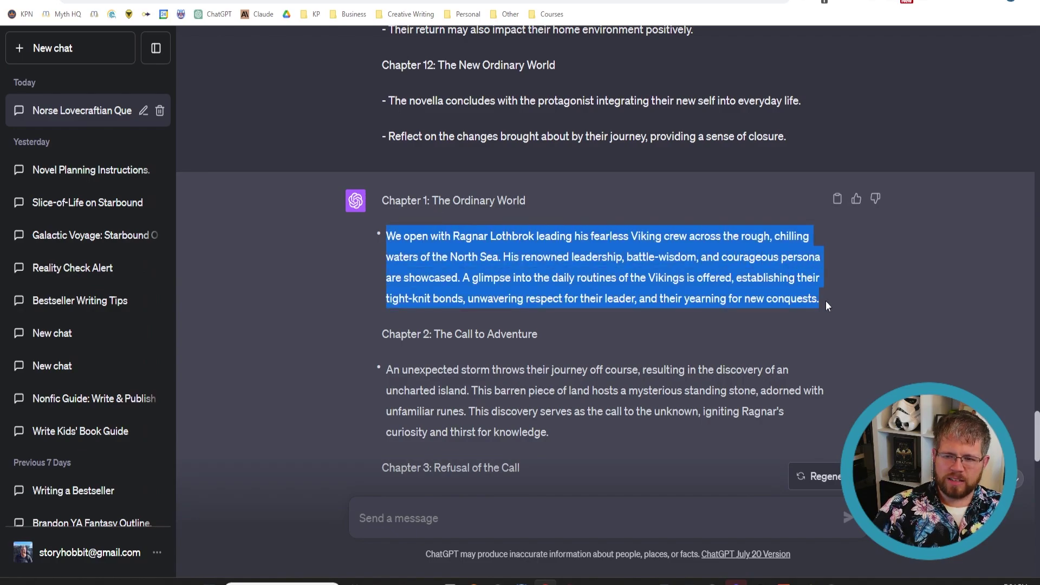
pyautogui.click(773, 320)
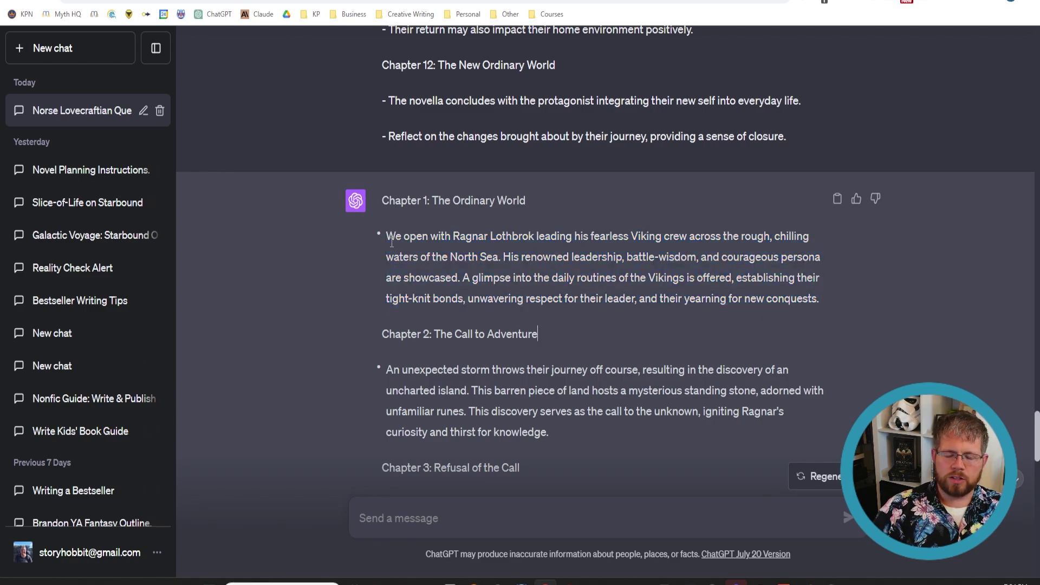
pyautogui.moveTo(387, 237); pyautogui.dragTo(836, 303)
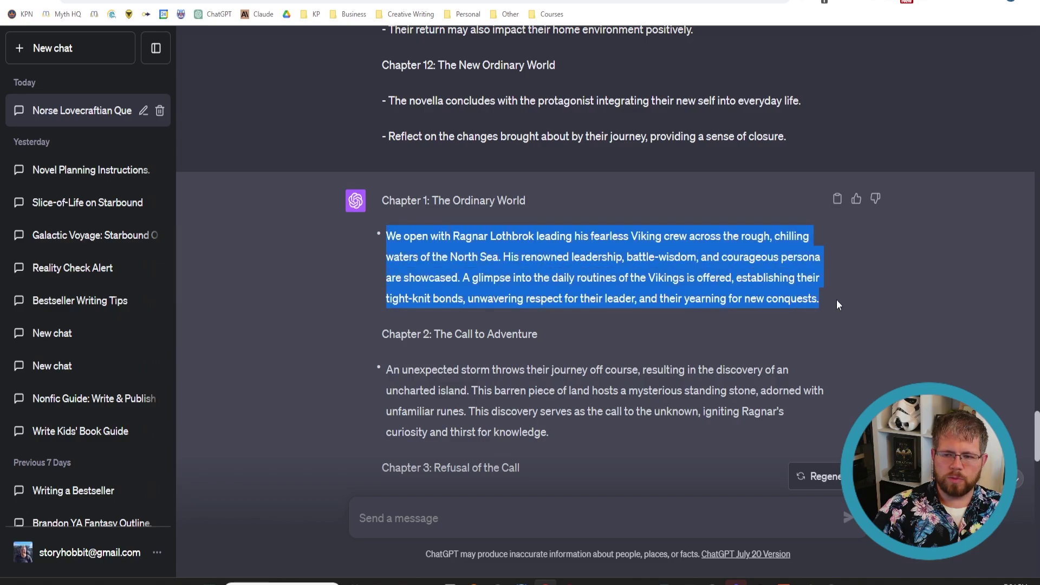
pyautogui.click(522, 405)
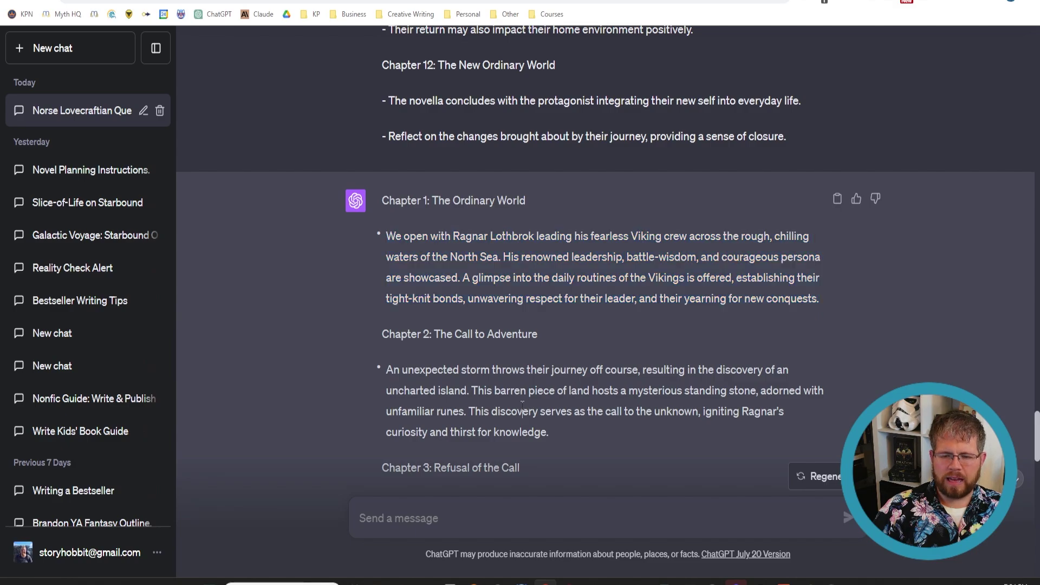
# - Place the cursor in the message box and re-read the outline through 'The New Ordinary World'
pyautogui.click(394, 531)
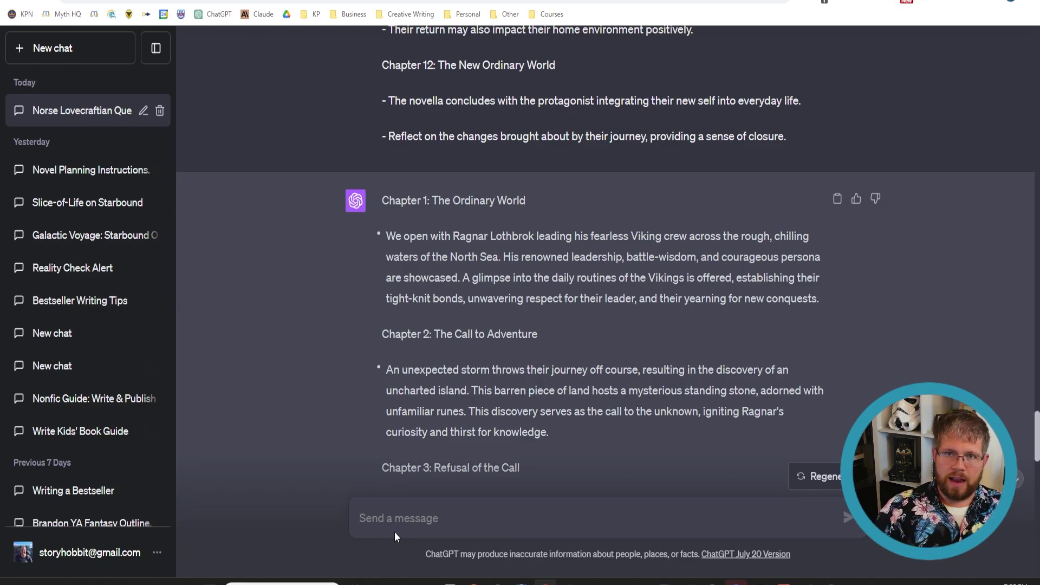
pyautogui.scroll(-5, 519, 413)
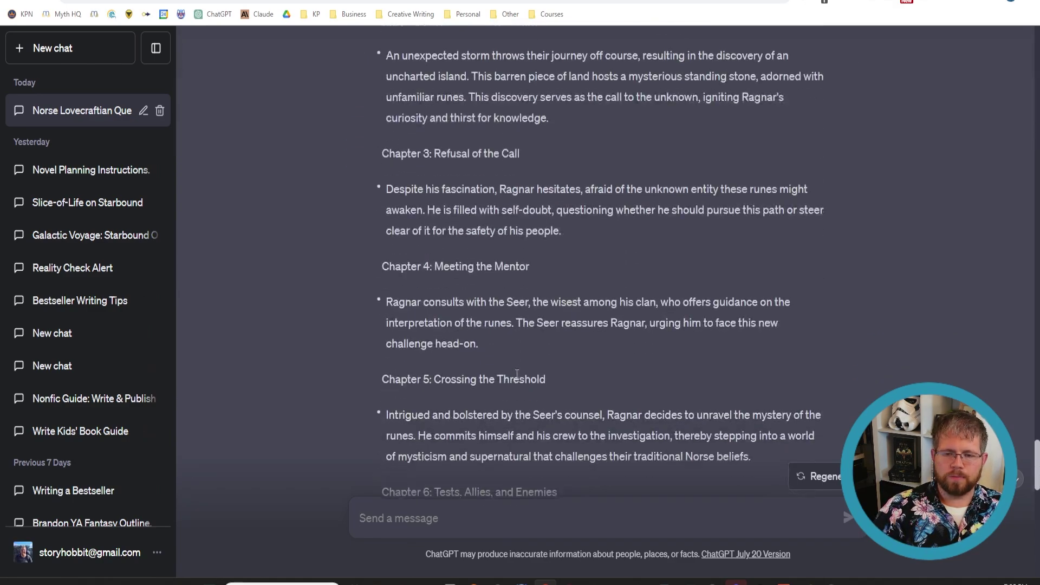
pyautogui.scroll(5, 510, 382)
pyautogui.scroll(-3, 509, 382)
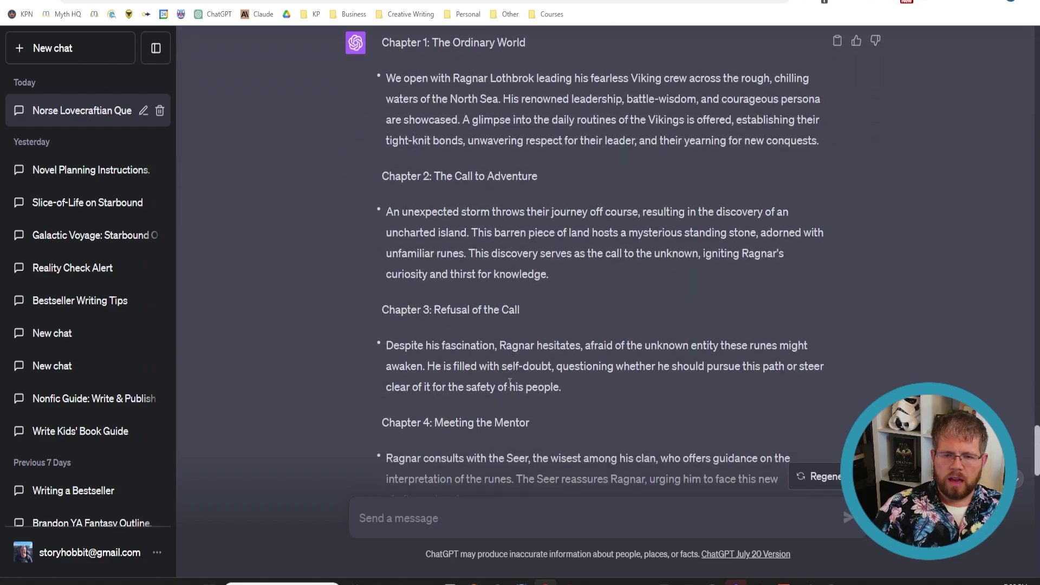
pyautogui.scroll(1, 508, 383)
pyautogui.scroll(-4, 506, 387)
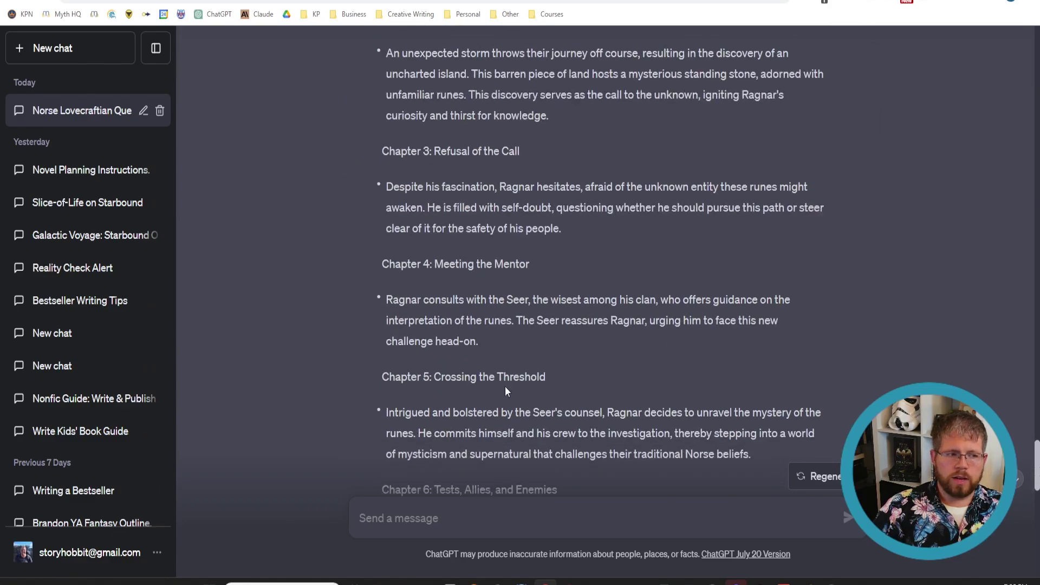
pyautogui.scroll(-15, 506, 387)
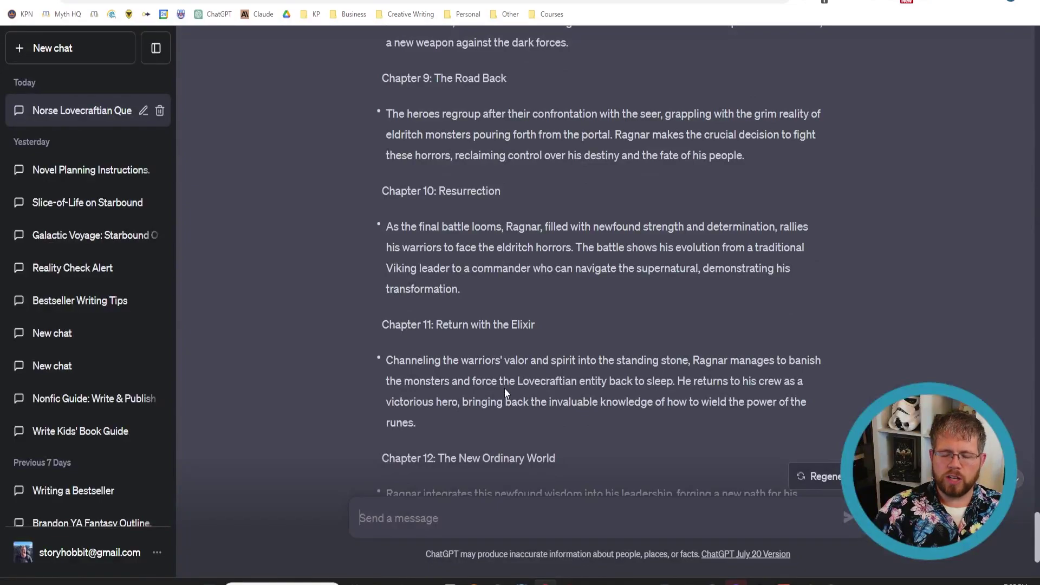
pyautogui.scroll(-2, 505, 390)
pyautogui.scroll(10, 504, 390)
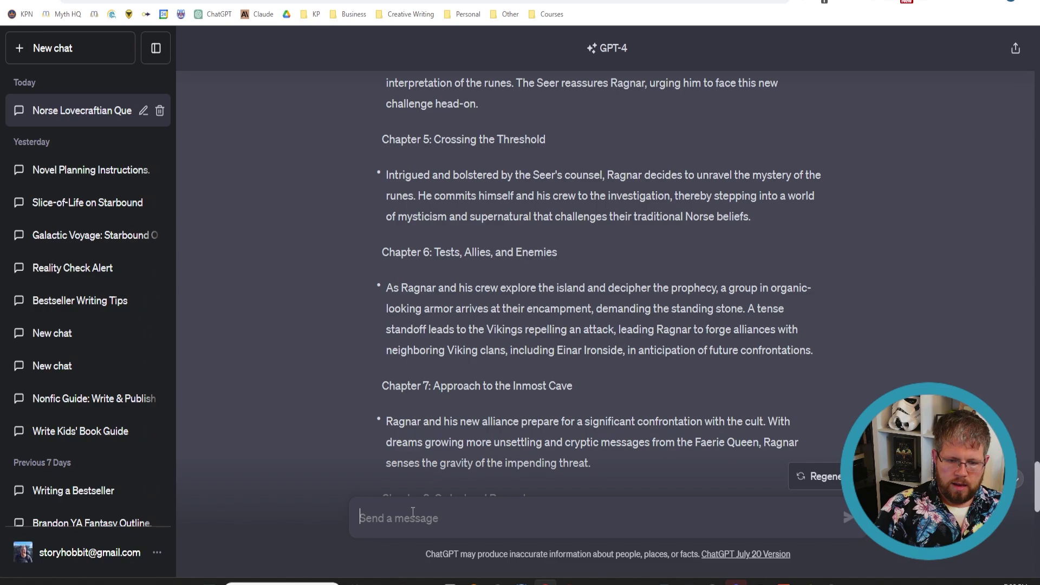
# - Ask GPT-4 to hint at Ragnar's dreams earlier via a progressive series of dream scenes across chapters
pyautogui.scroll(-2, 413, 512)
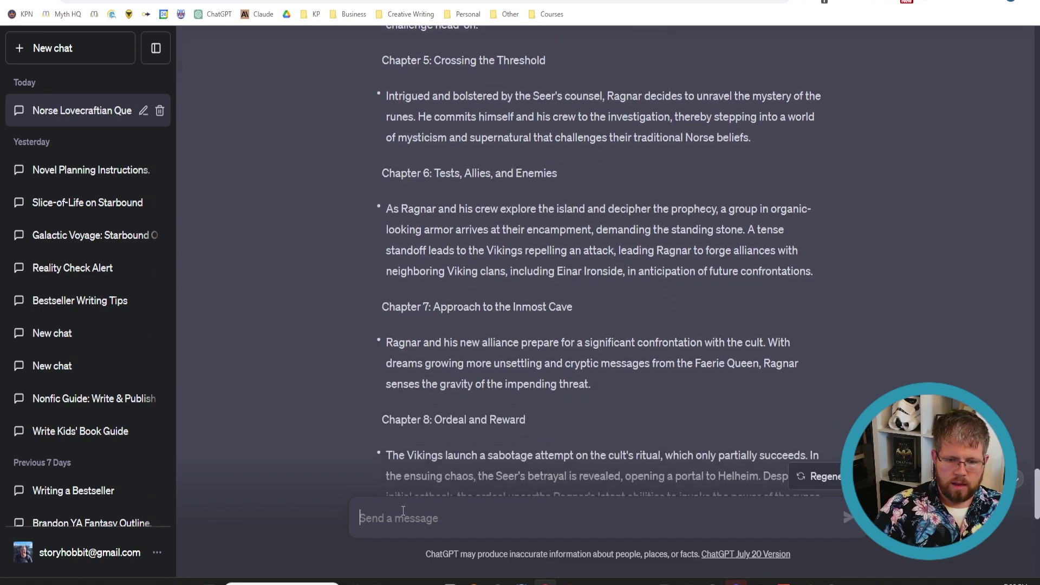
pyautogui.write('D')
pyautogui.press('BackSpace')
pyautogui.write("I'd like to")
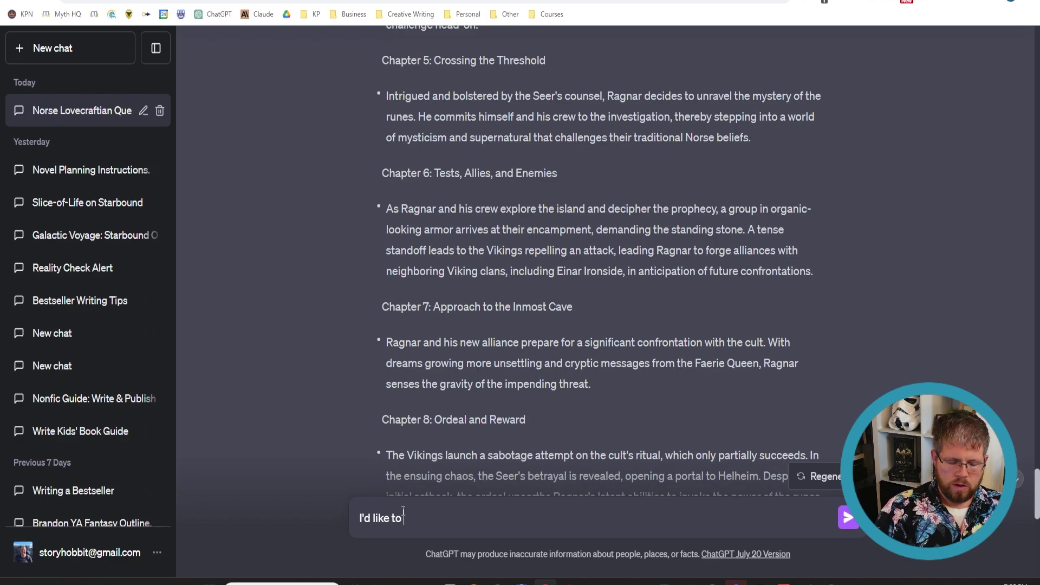
pyautogui.write(' hint at the dream')
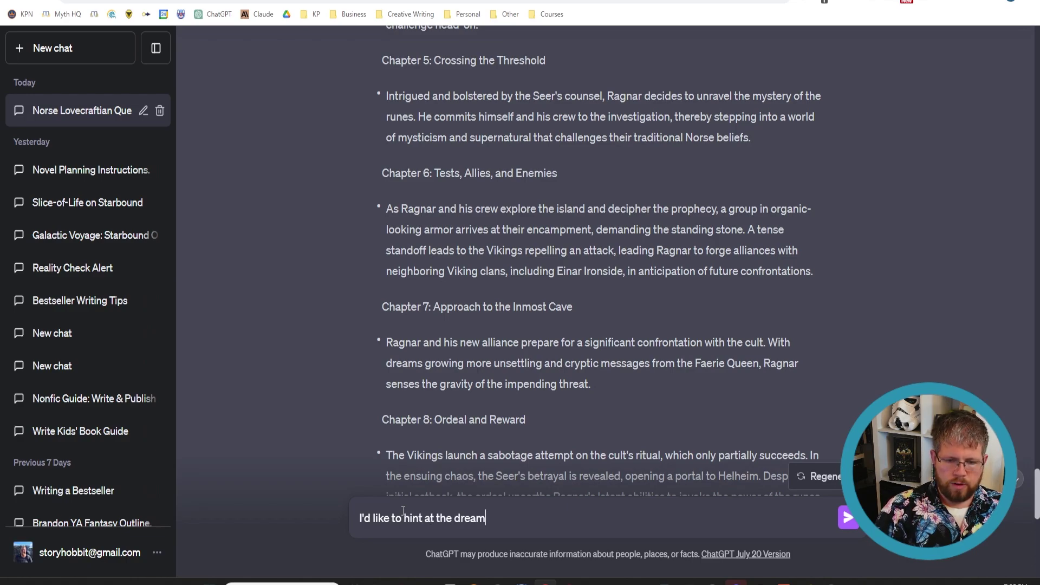
pyautogui.write('s that Ragnar is having')
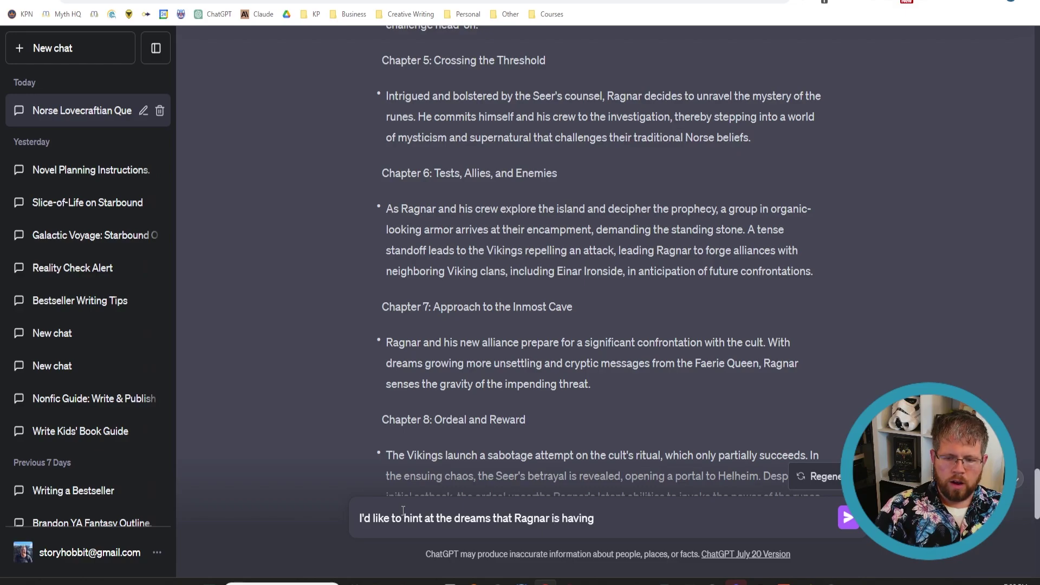
pyautogui.write(' earlier in the sto')
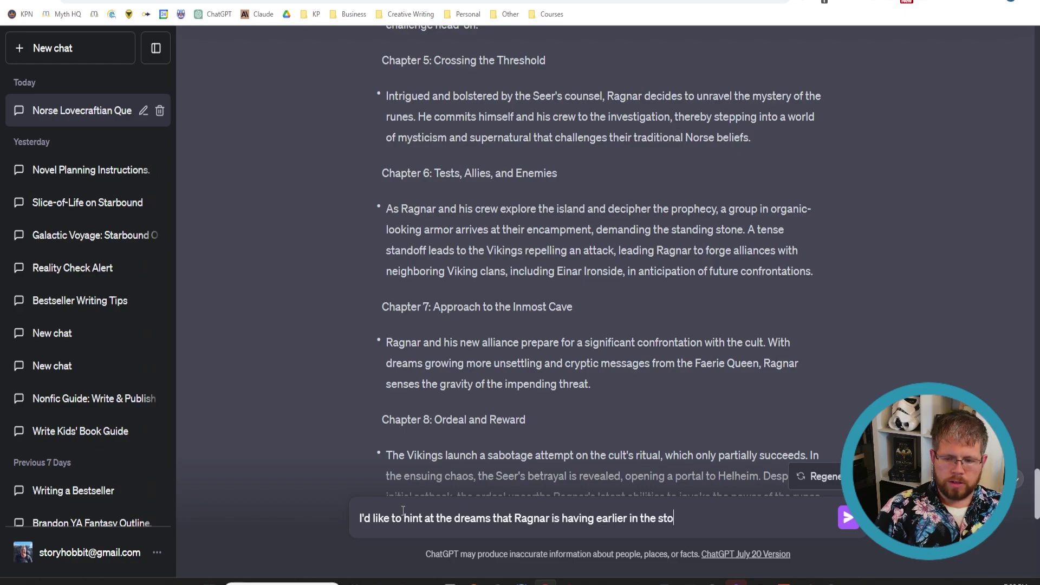
pyautogui.write('ry')
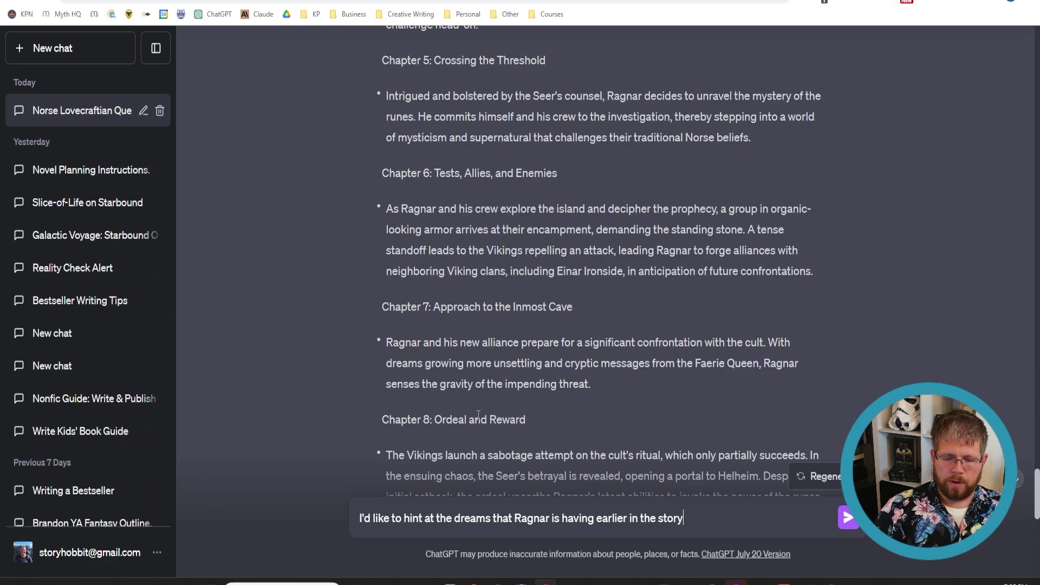
pyautogui.write('. Can yo')
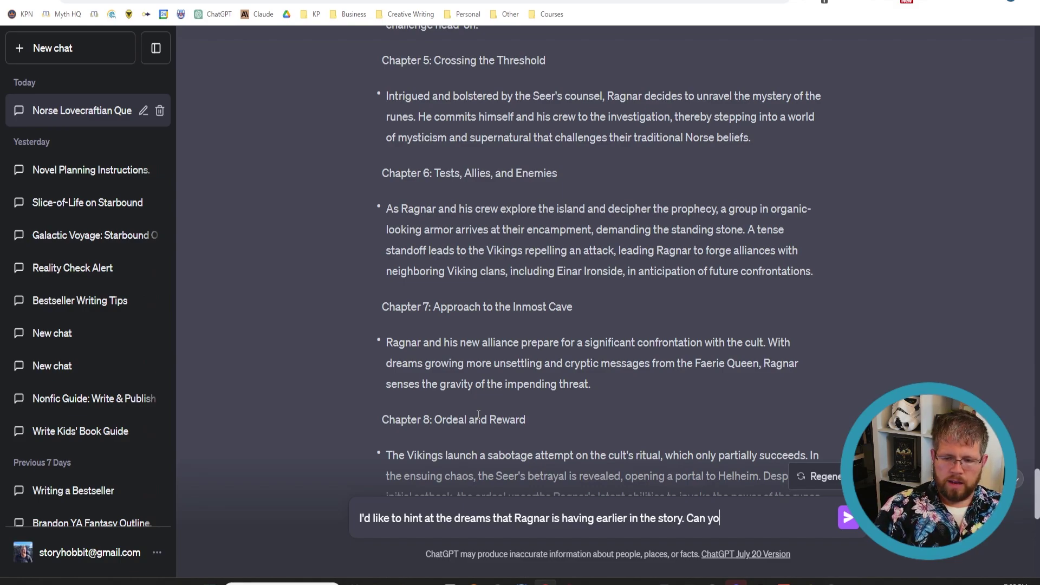
pyautogui.write('u layer in')
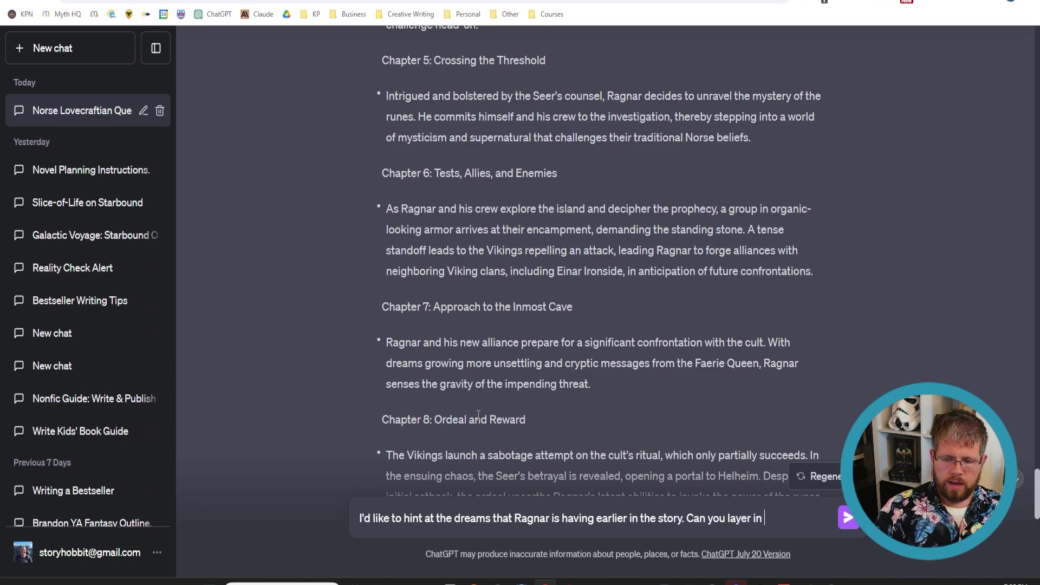
pyautogui.write(' a progressive')
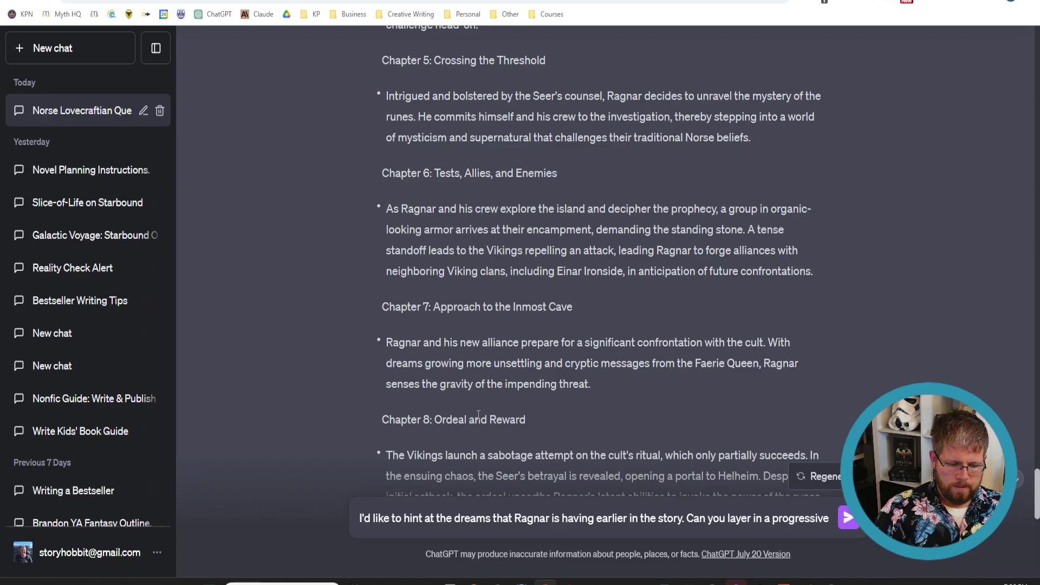
pyautogui.write('series of sc')
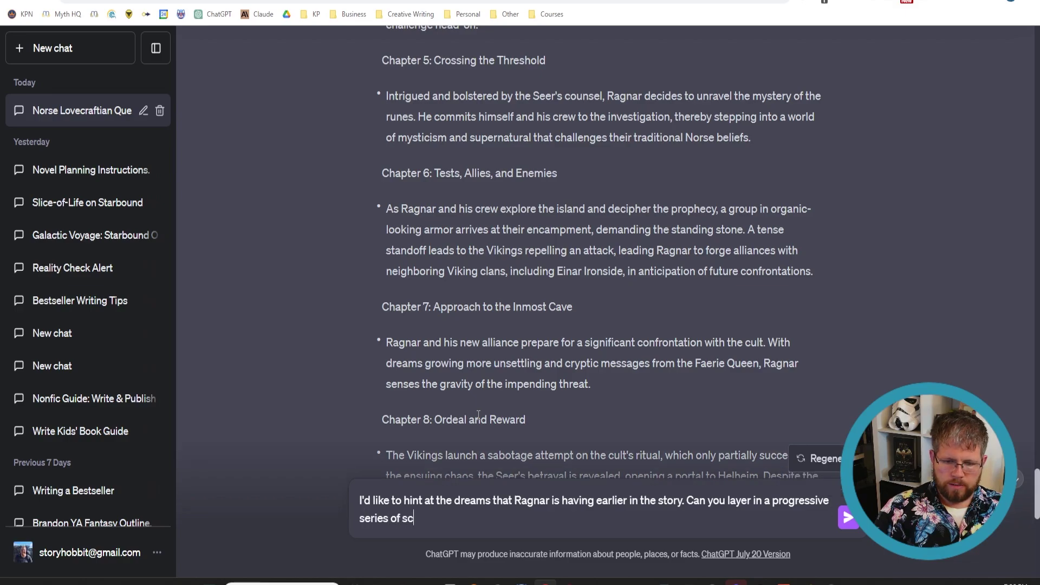
pyautogui.write('enes where')
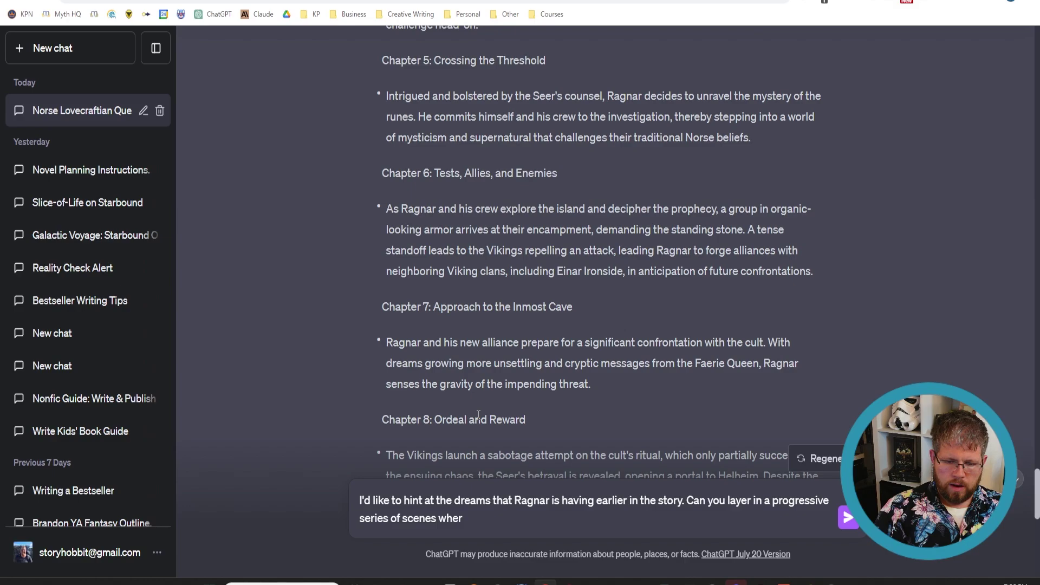
pyautogui.write('e Ragnar has')
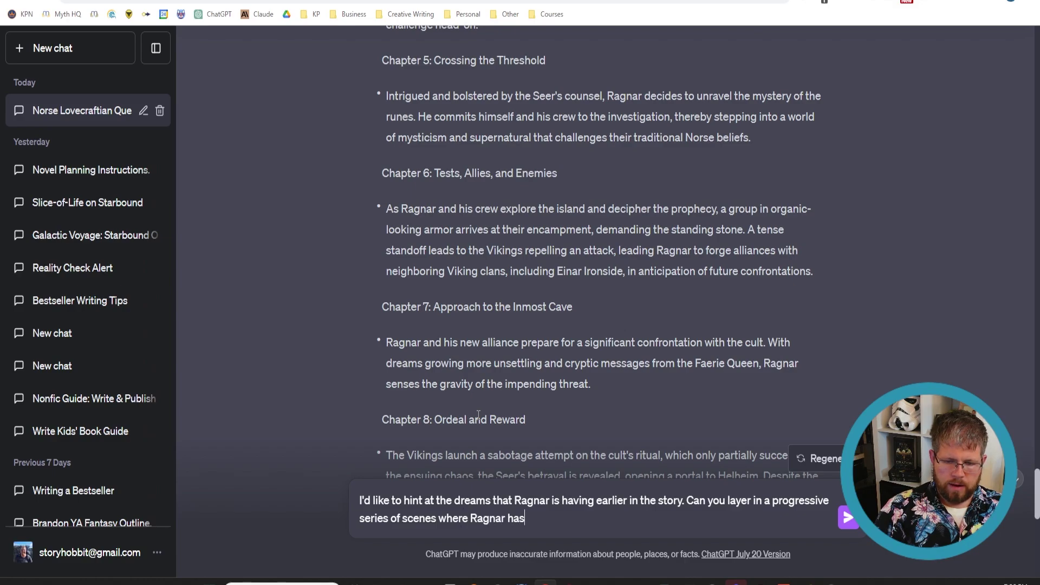
pyautogui.write(' these dreams')
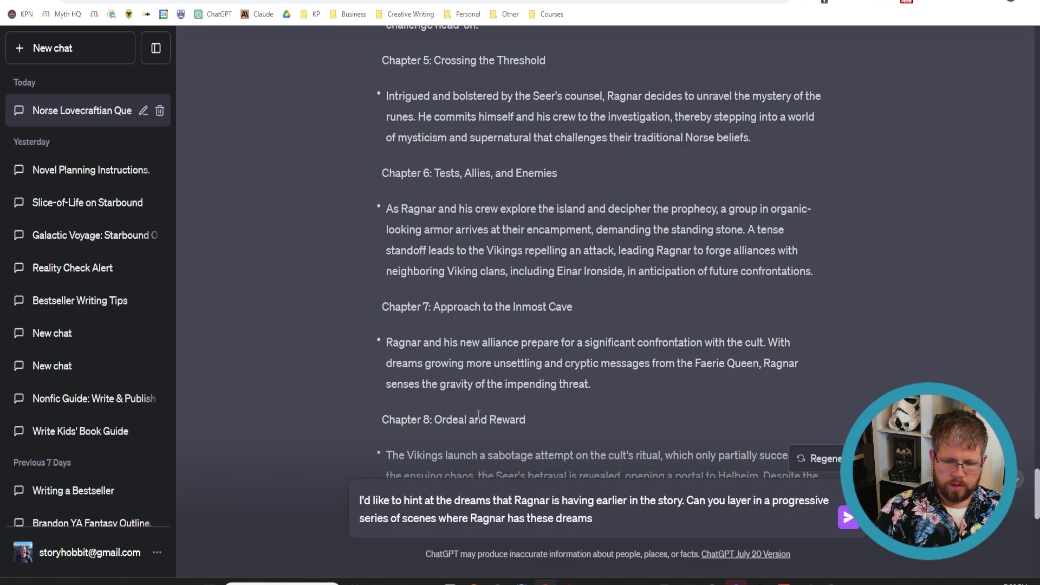
pyautogui.write(', throughout ')
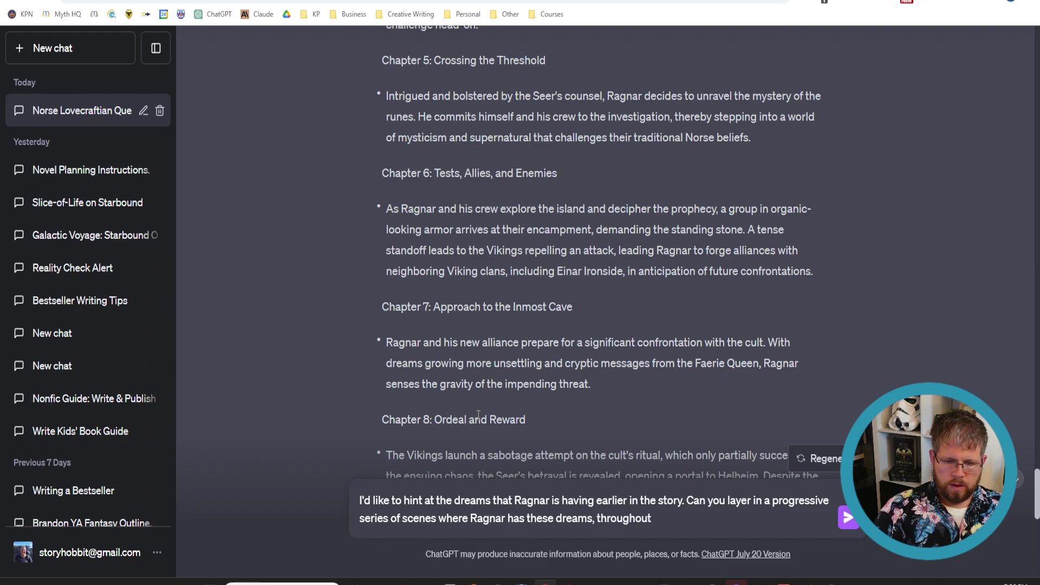
pyautogui.write('the various chapters?')
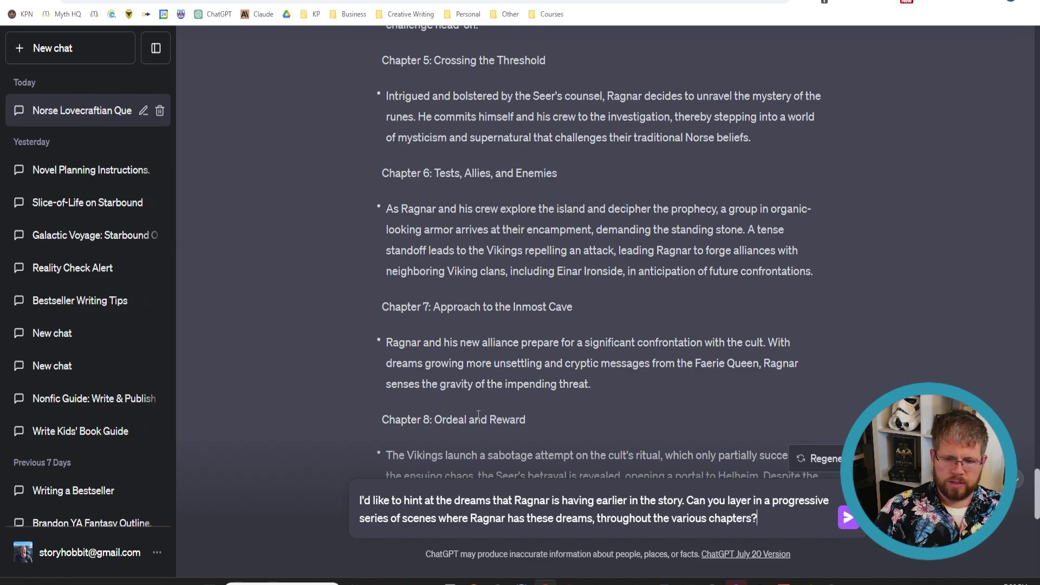
pyautogui.press('Return')
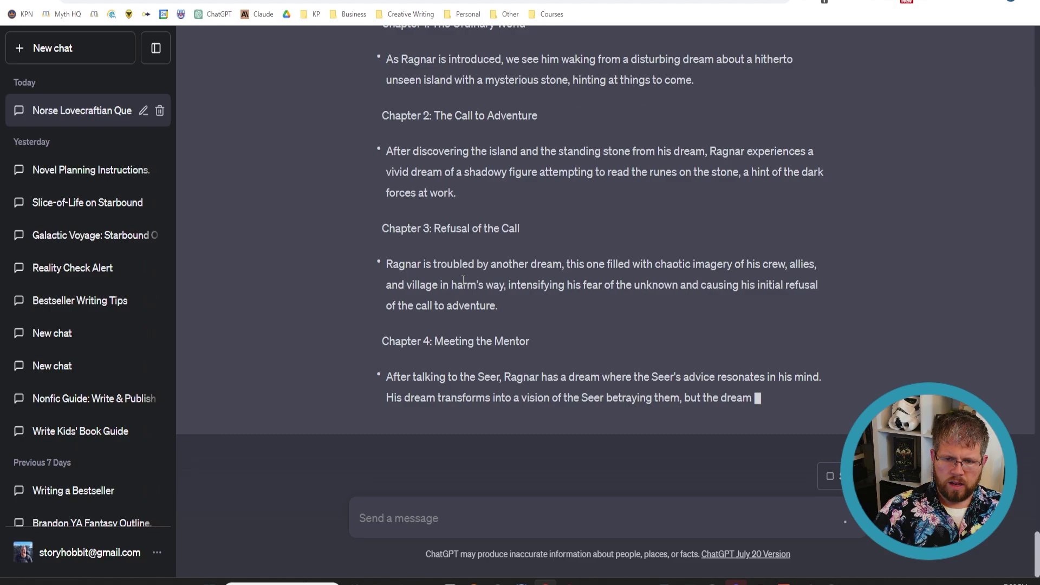
# - Scroll up to Chapter 1 and back down to follow the dream-layered reply
pyautogui.scroll(3, 470, 280)
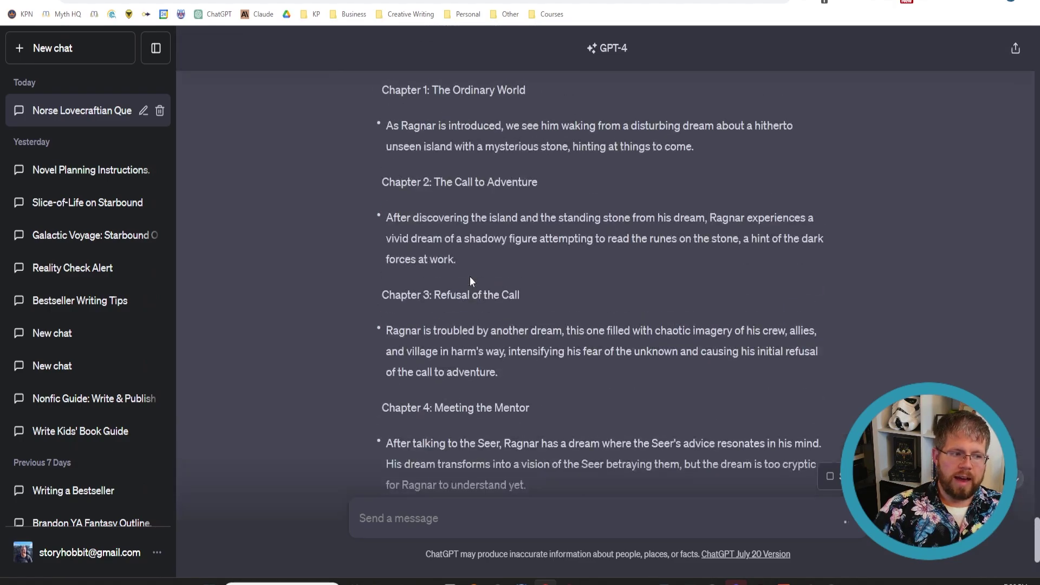
pyautogui.scroll(-4, 470, 276)
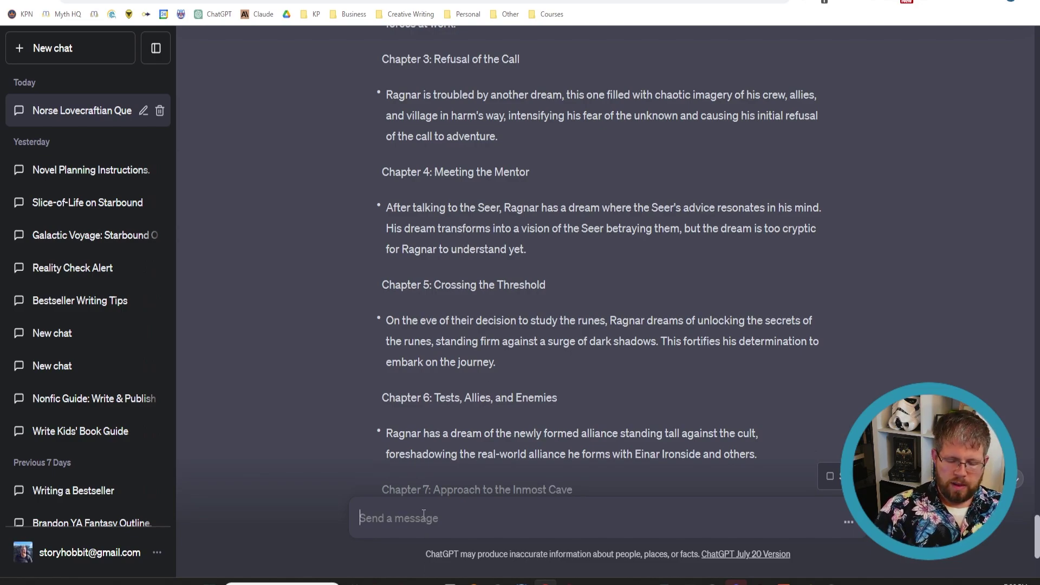
# - Tell GPT-4 there were too many dream sequences and limit them to three within the original outline
pyautogui.write('Le')
pyautogui.press('BackSpace')
pyautogui.press('BackSpace')
pyautogui.write('That was too much')
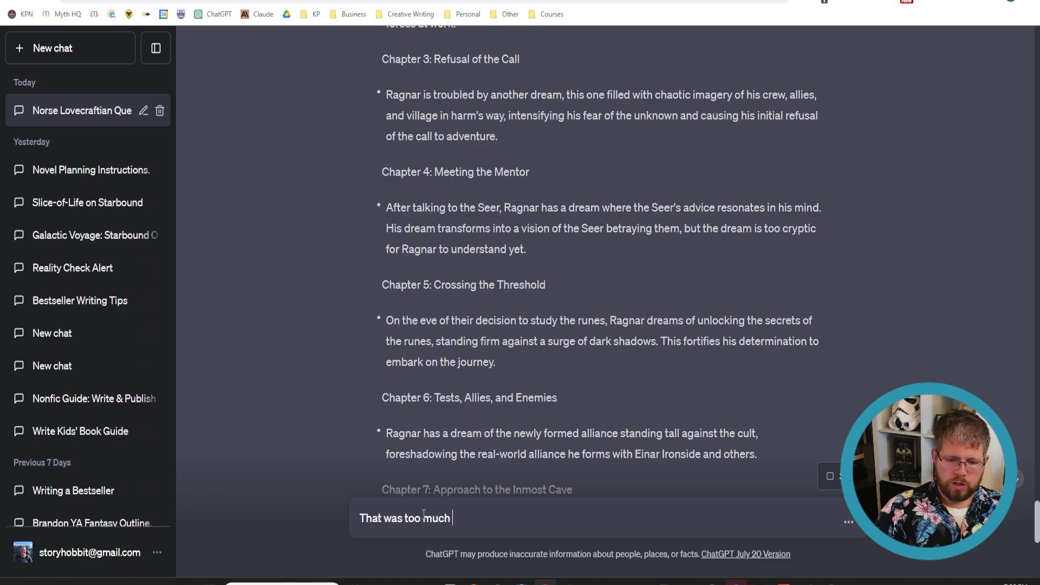
pyautogui.press('BackSpace')
pyautogui.press('BackSpace')
pyautogui.press('BackSpace')
pyautogui.press('BackSpace')
pyautogui.write('any ')
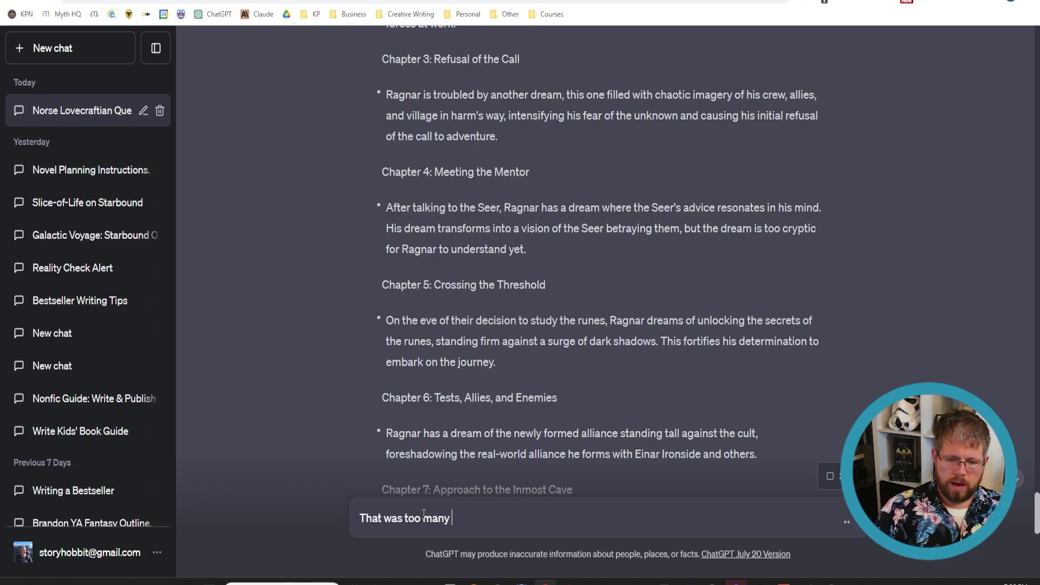
pyautogui.write('dream sequences.')
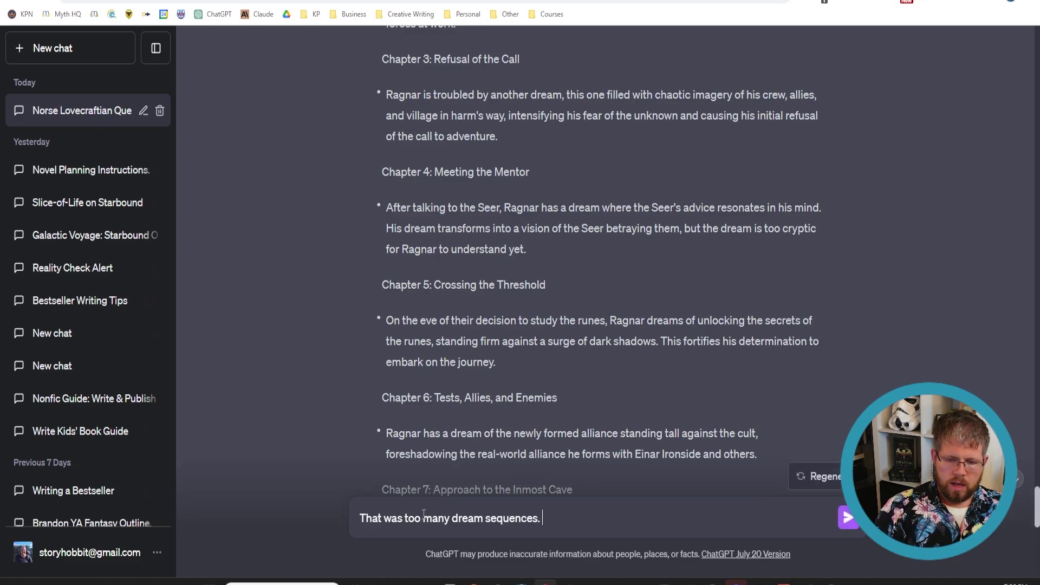
pyautogui.write(' Limit it to th')
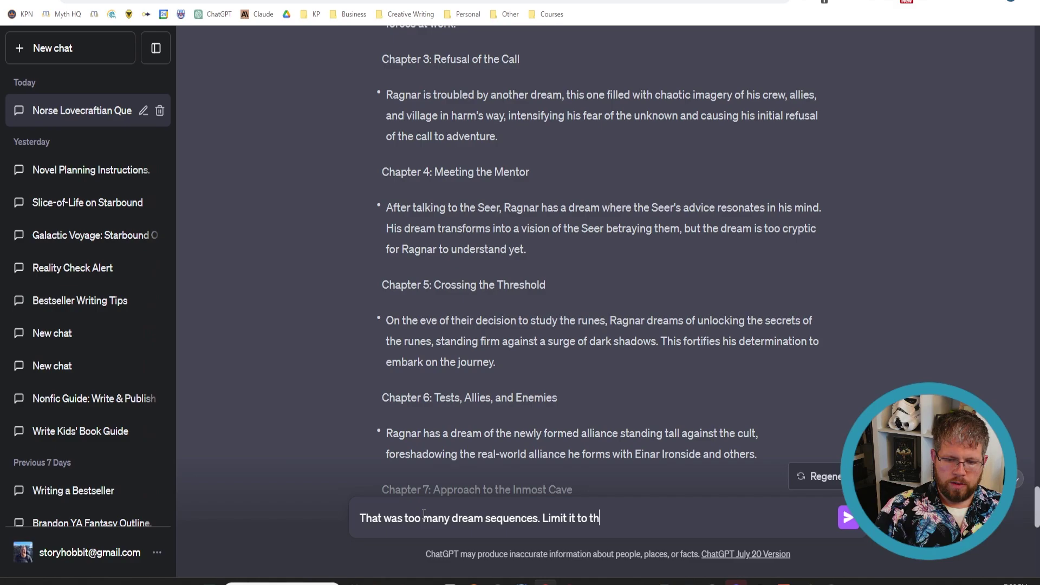
pyautogui.write('ree, and')
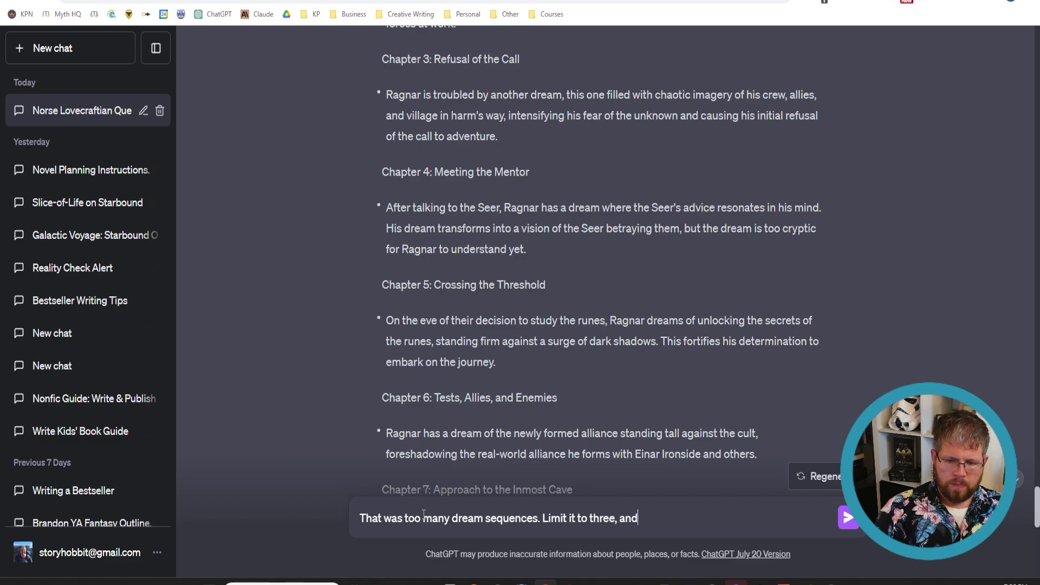
pyautogui.write(' layer them in with the ')
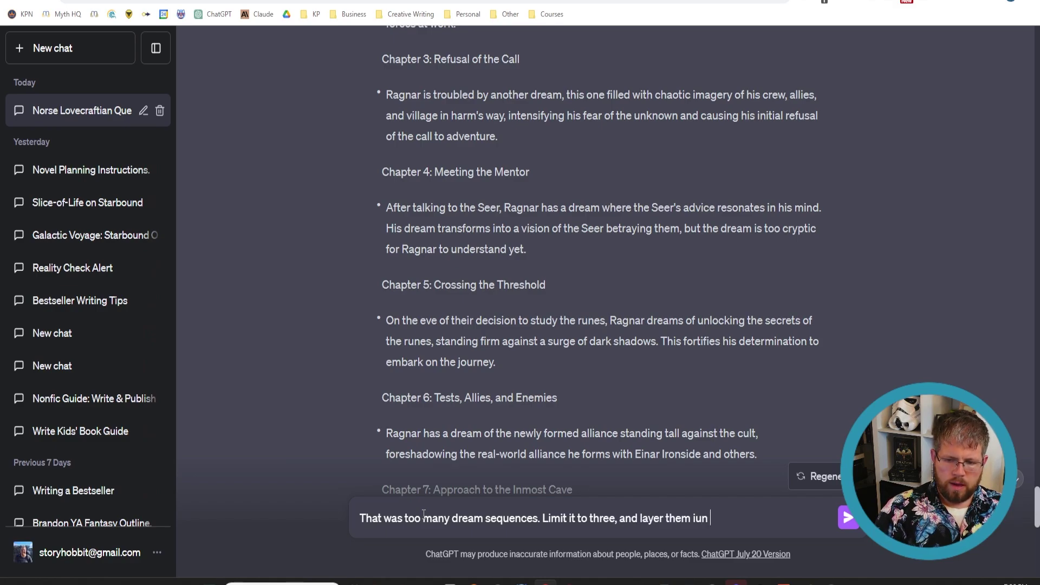
pyautogui.write('origi')
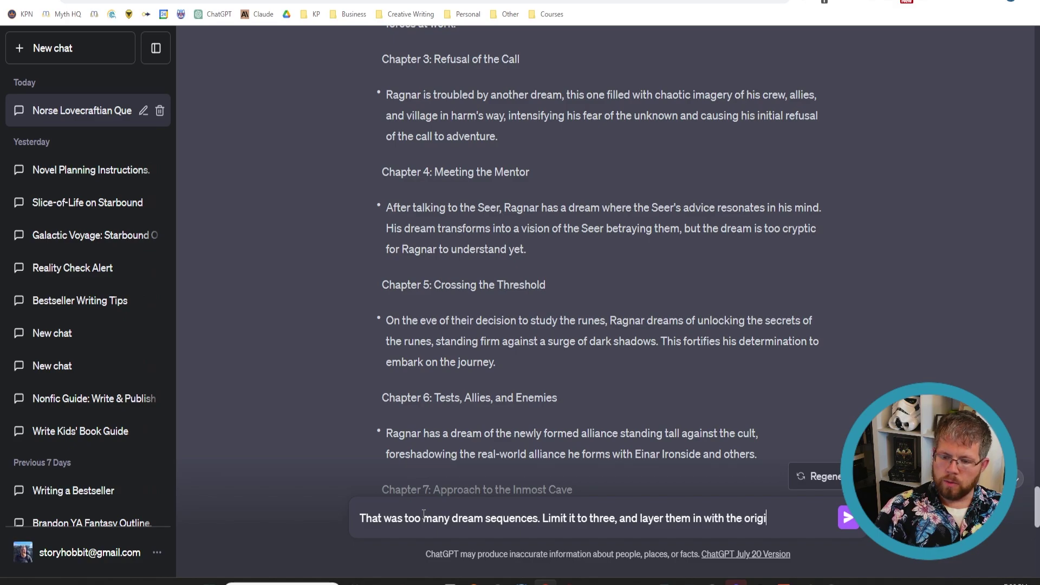
pyautogui.write('nal outline that you gave me')
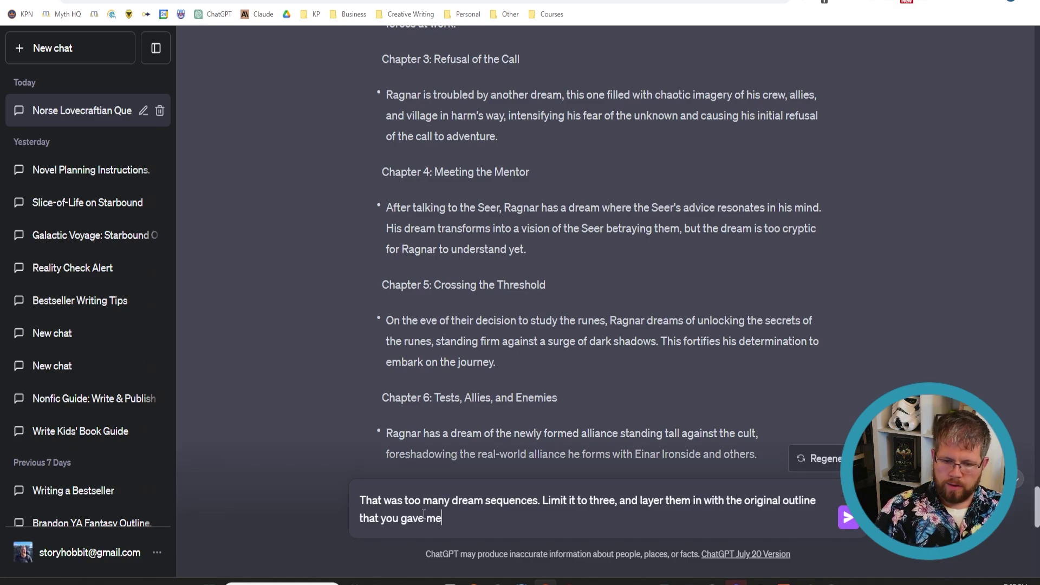
pyautogui.press('Return')
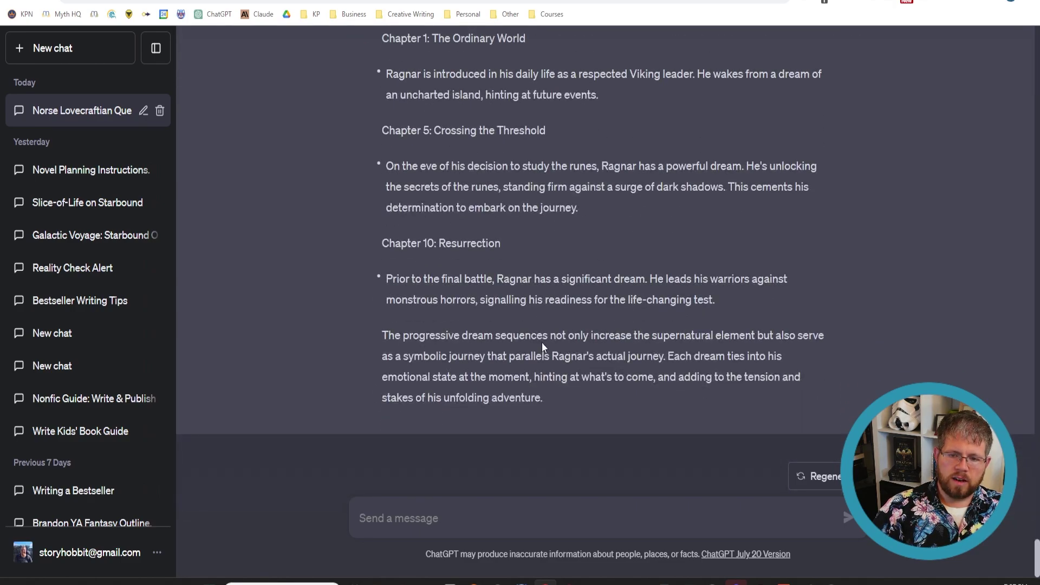
# - Review the three dreams in Chapters 1, 5 and 10, then paste the Description/Setting/Characters chapter-format prompt
pyautogui.scroll(3, 542, 342)
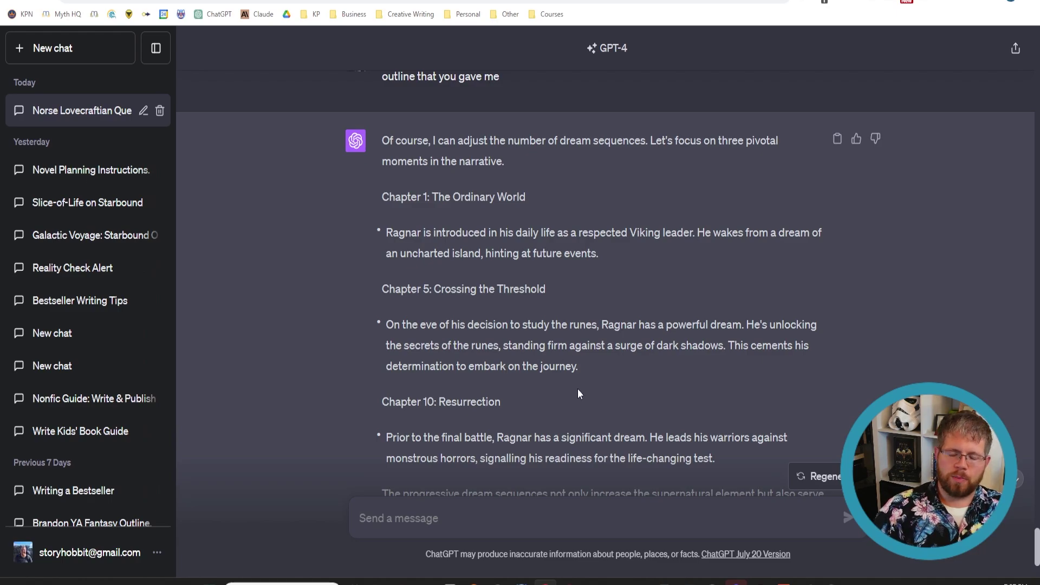
pyautogui.scroll(-3, 578, 393)
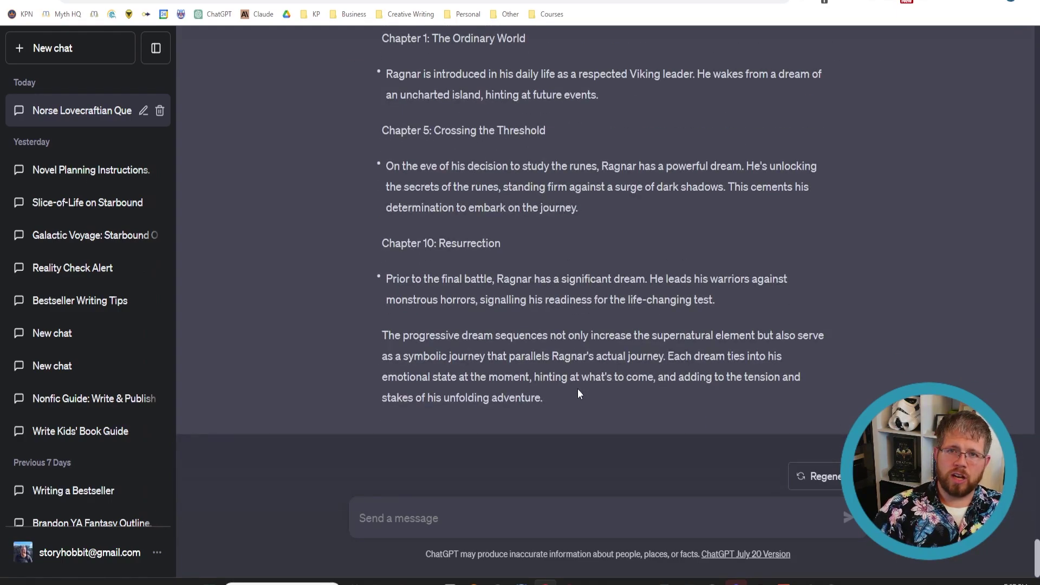
pyautogui.scroll(10, 578, 388)
pyautogui.scroll(-8, 562, 388)
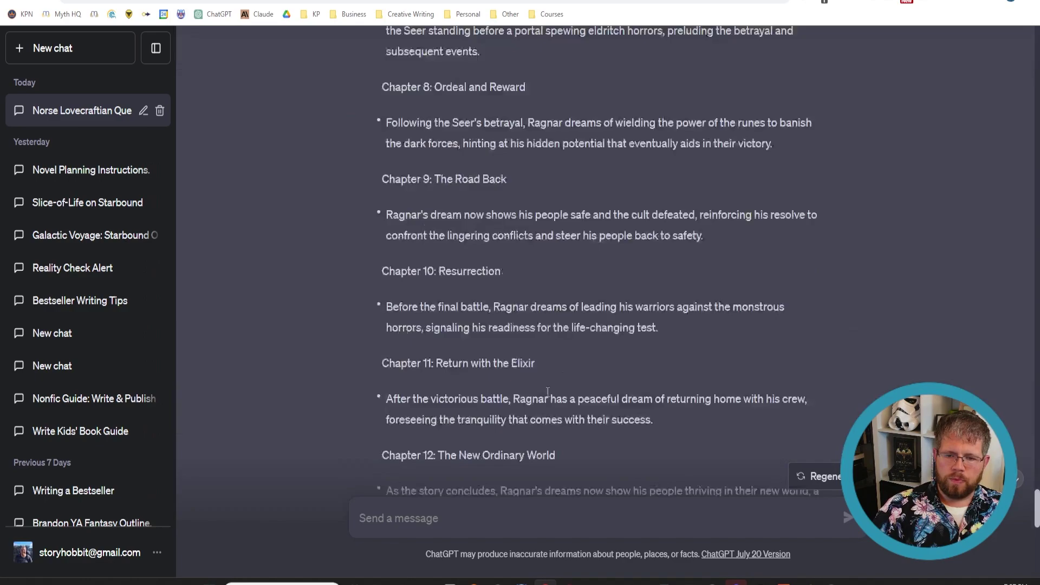
pyautogui.scroll(-5, 541, 373)
pyautogui.hotkey('ctrl', 'v')
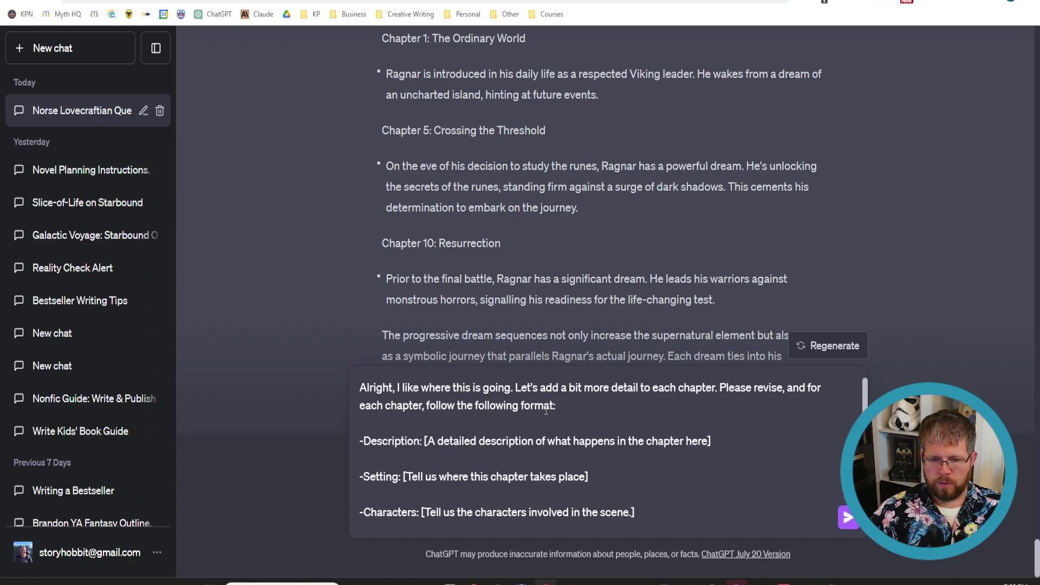
# - Add a Conflict line and a Cliffhanger field explaining how each chapter's ending leads onward
pyautogui.write('-Conflict: [Tell us what the main source of conflict is, both external and internal, for the scene]')
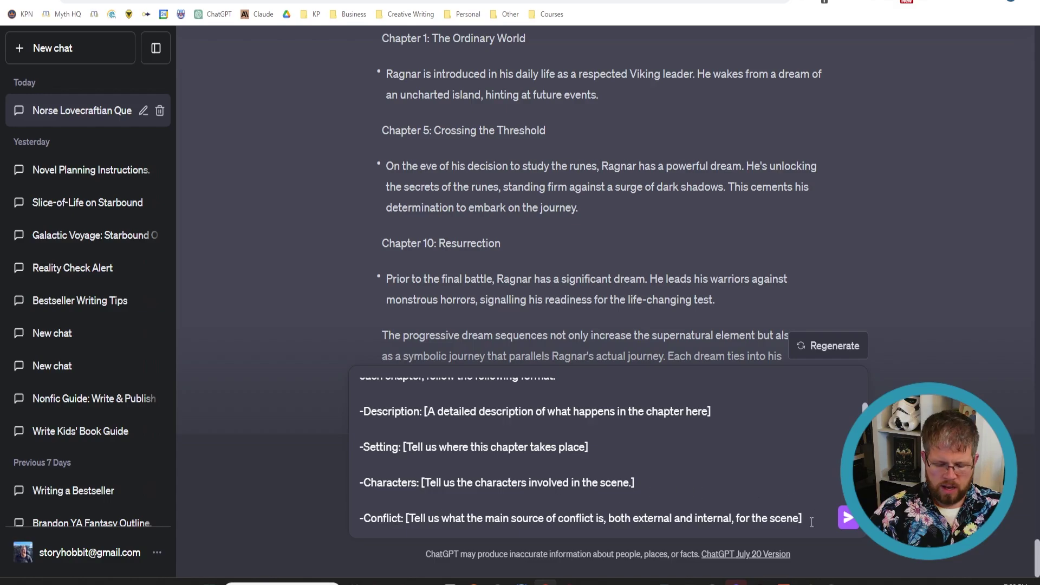
pyautogui.hotkey('shift', 'Return')
pyautogui.hotkey('shift', 'Return')
pyautogui.write('-')
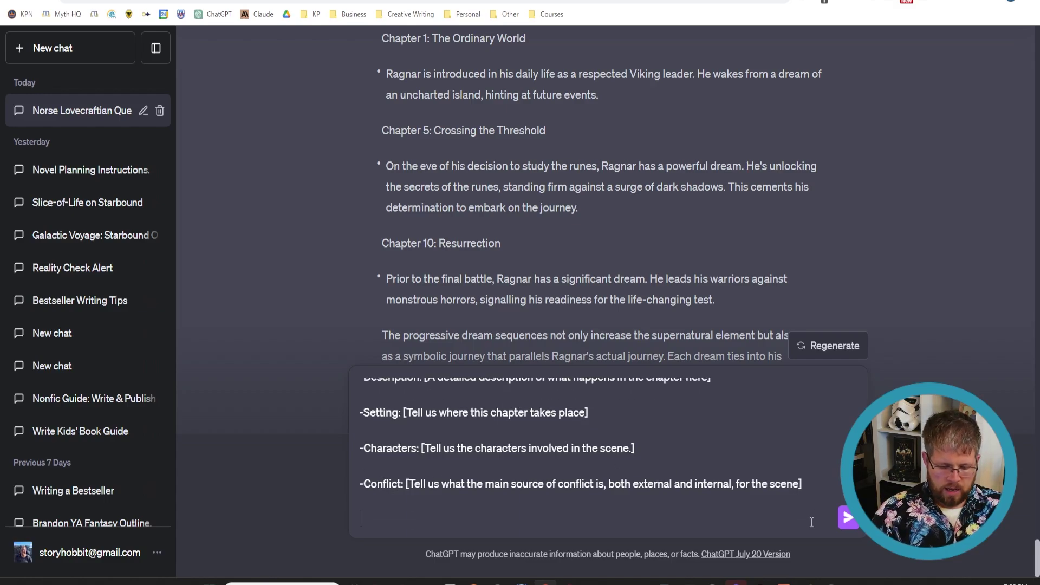
pyautogui.write('Cli')
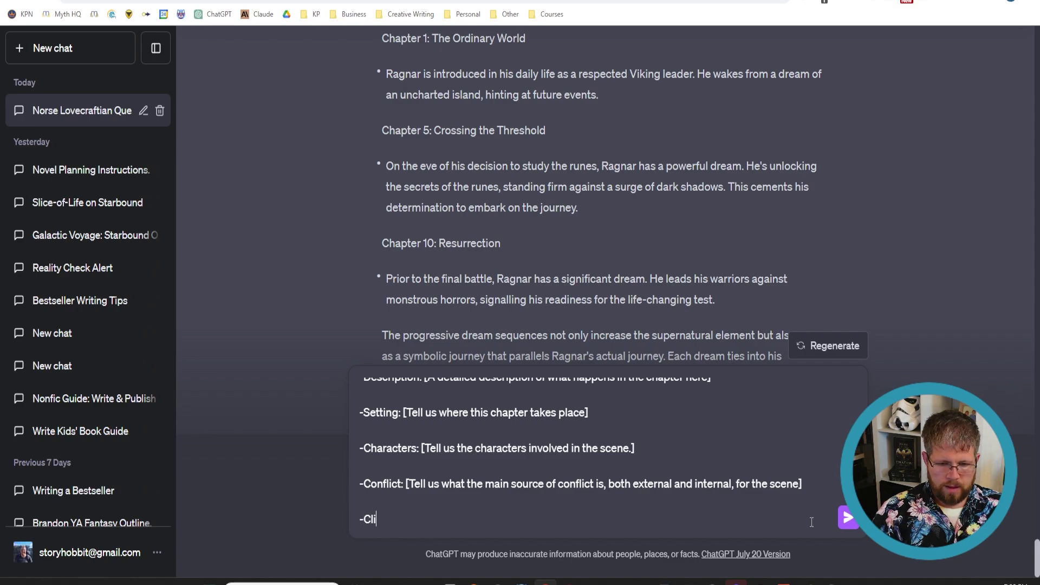
pyautogui.write('ffhanger:')
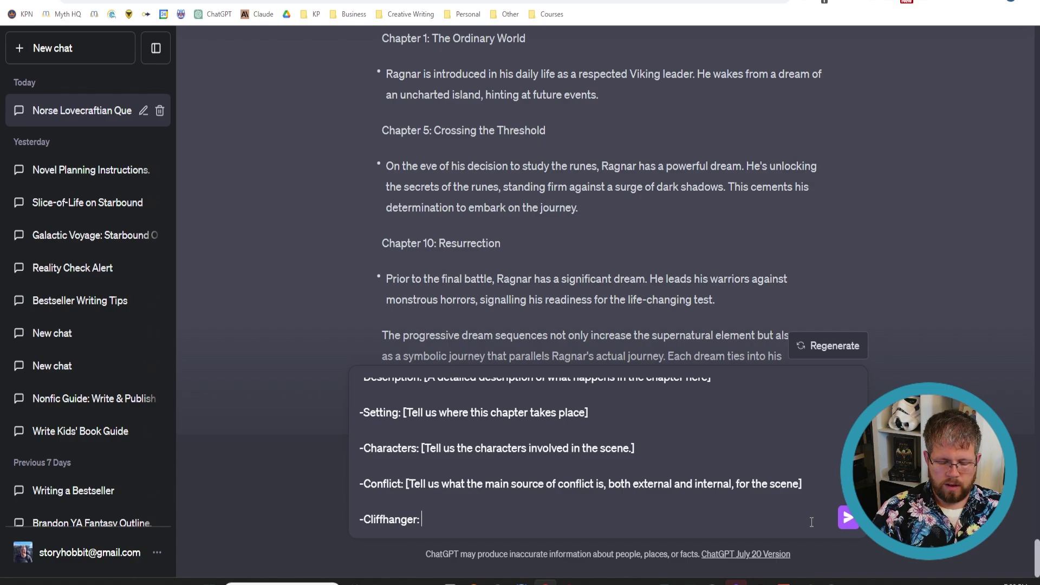
pyautogui.write('[')
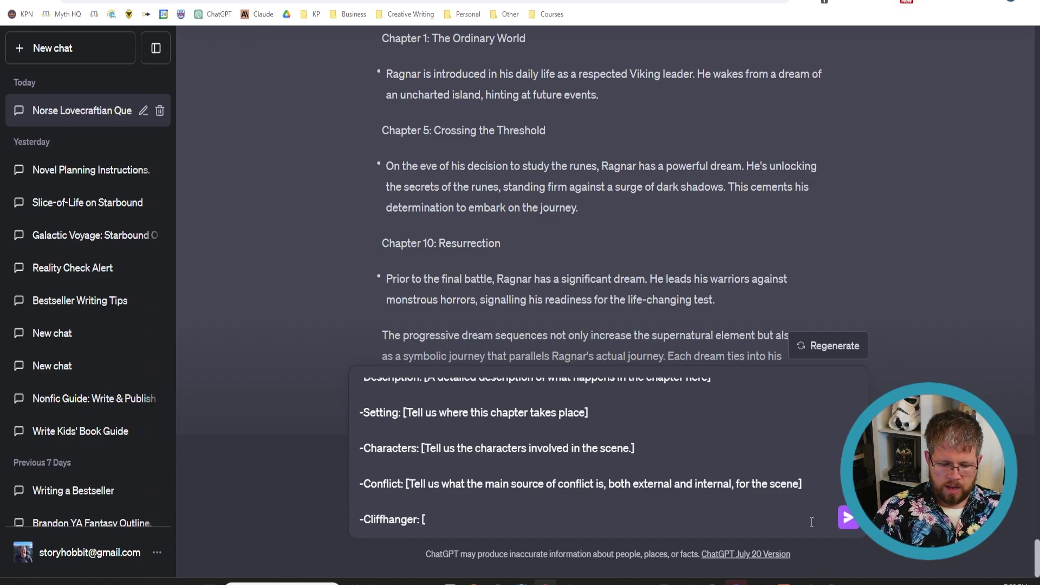
pyautogui.write('each chapter sho')
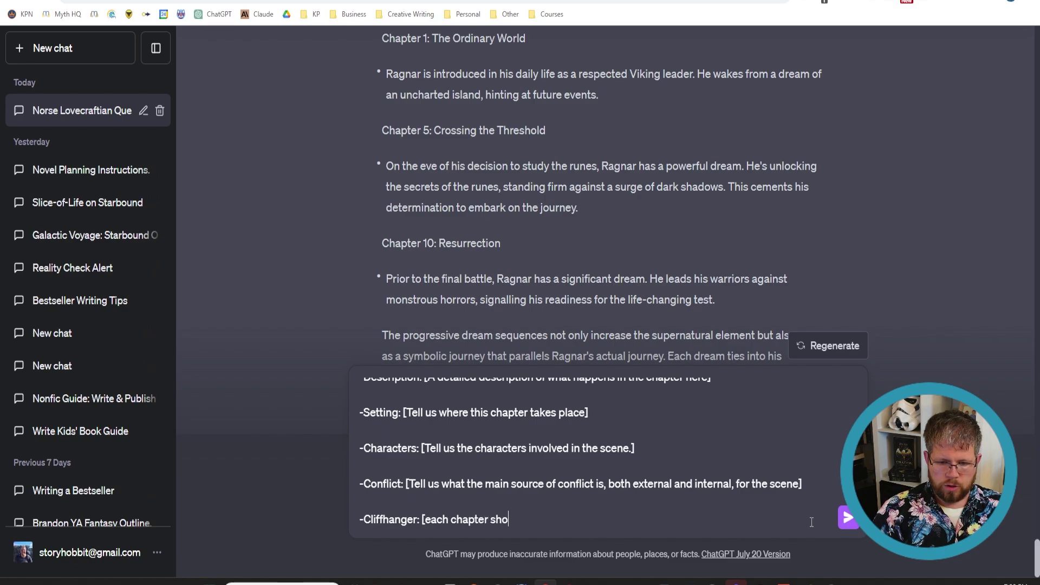
pyautogui.write('uld end on a ')
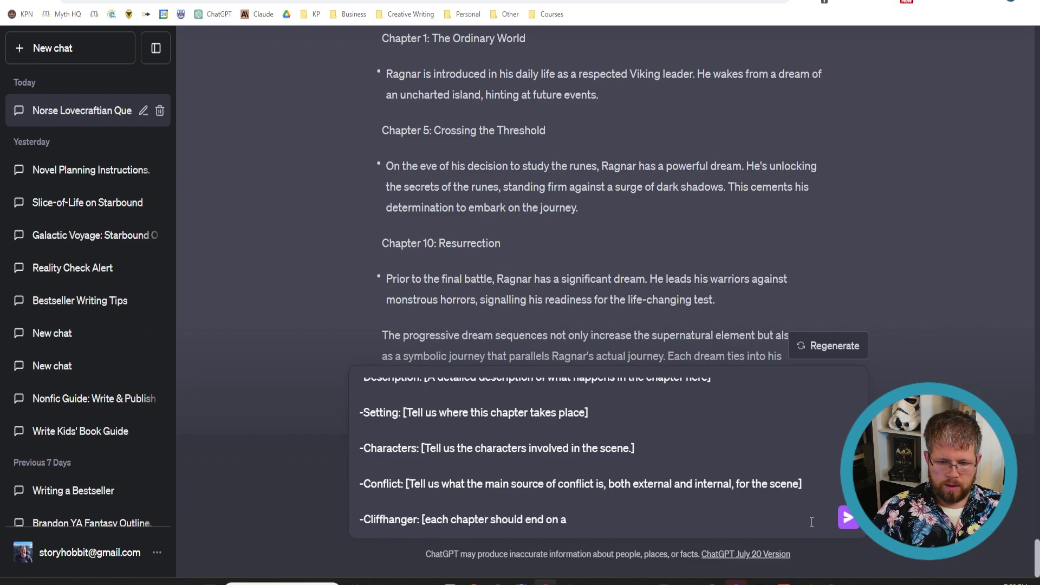
pyautogui.write('cliffhanger')
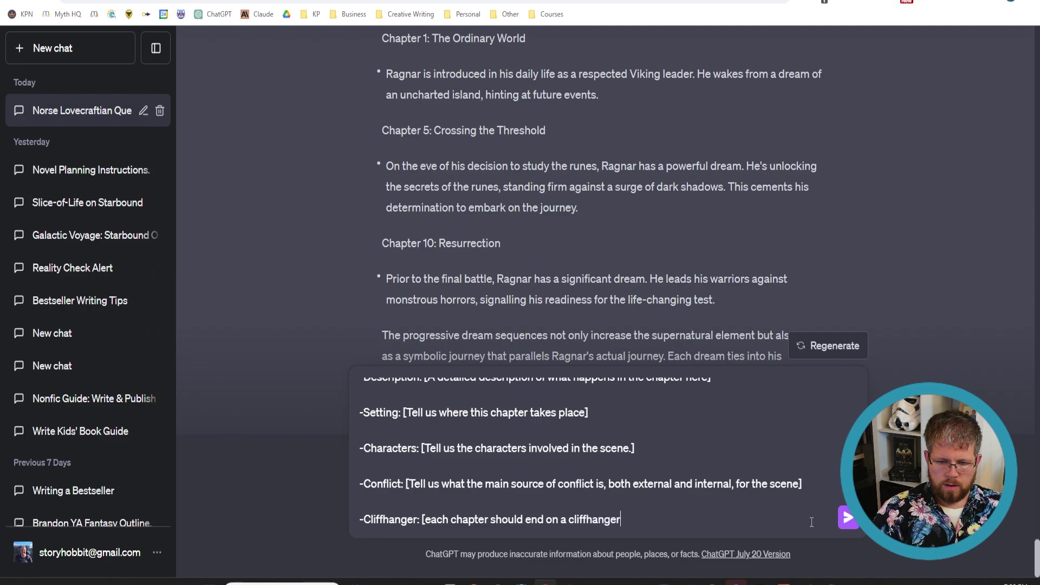
pyautogui.write(', please say t')
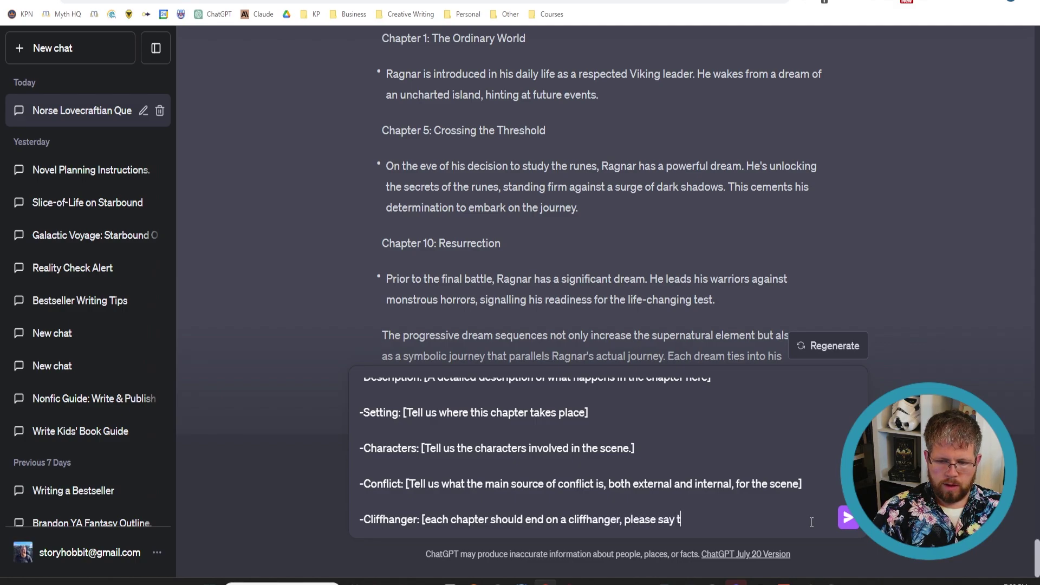
pyautogui.press('BackSpace')
pyautogui.write('what that is and ')
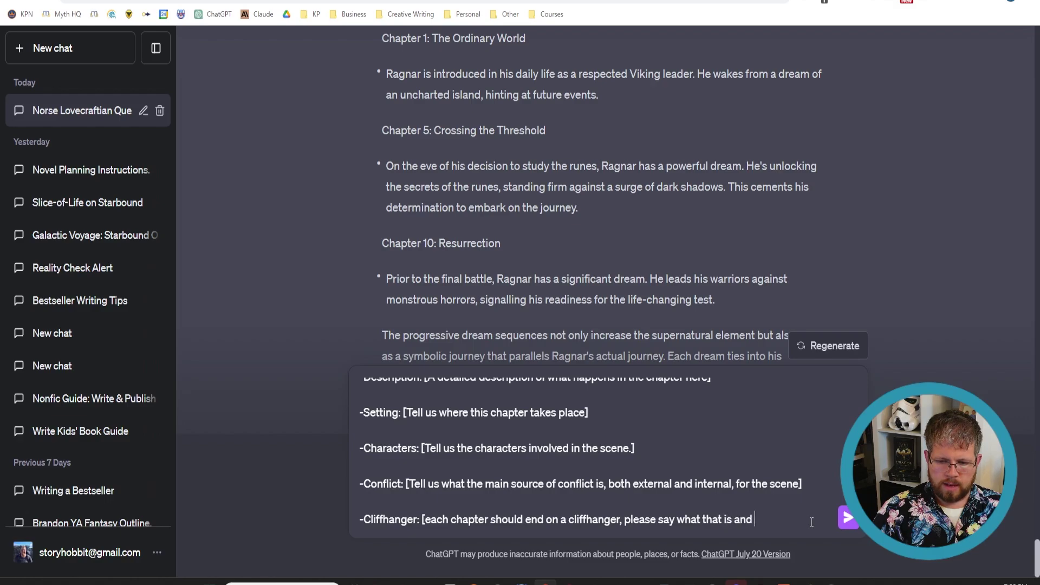
pyautogui.write('how it leads to the ')
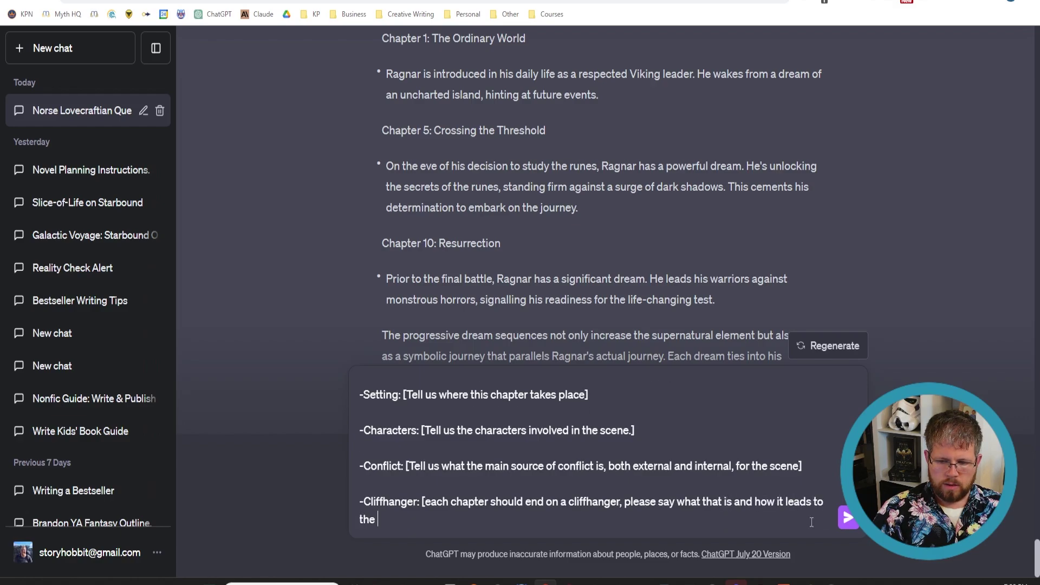
pyautogui.write('next chapter.')
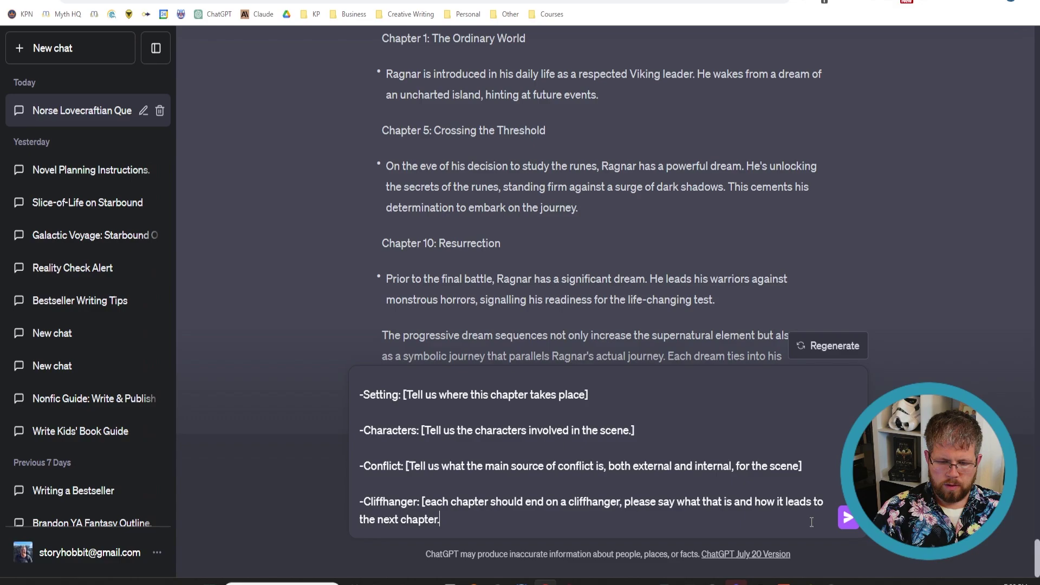
pyautogui.write(']')
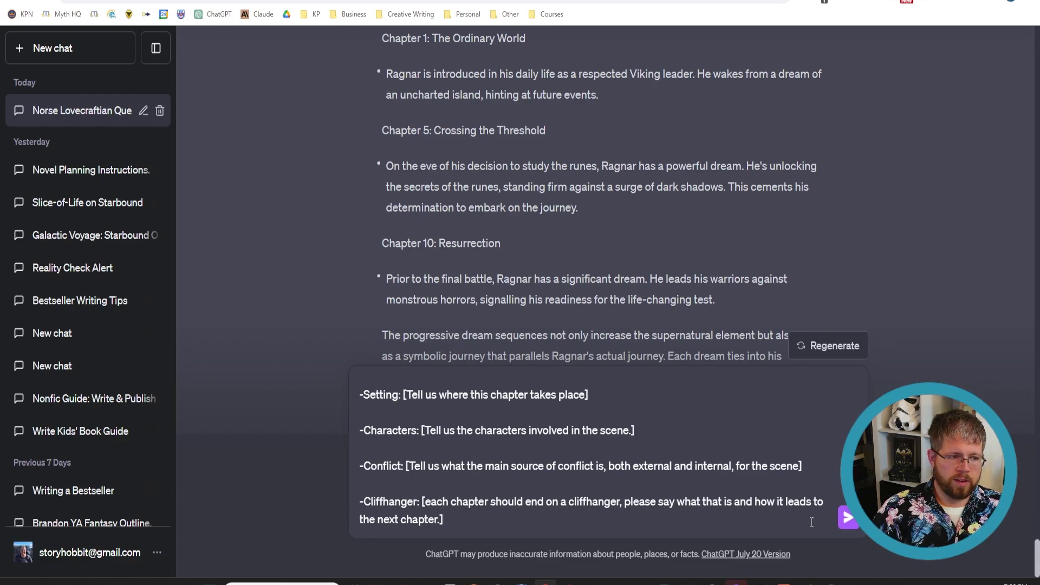
# - Send the request and review the outline's Description, Setting, Characters, Conflict and Cliffhanger entries
pyautogui.press('Return')
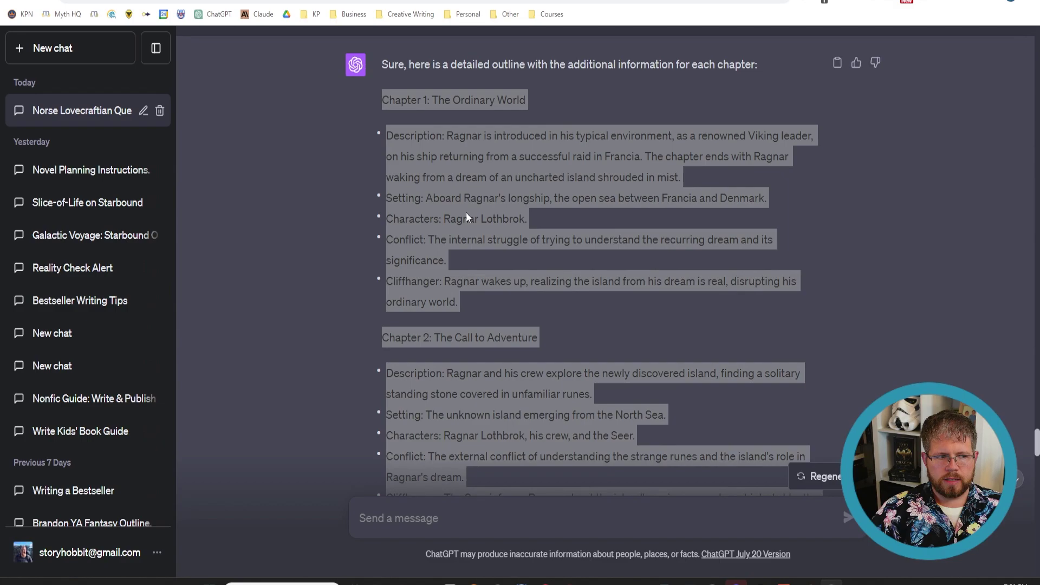
pyautogui.scroll(1, 484, 254)
pyautogui.scroll(-20, 441, 261)
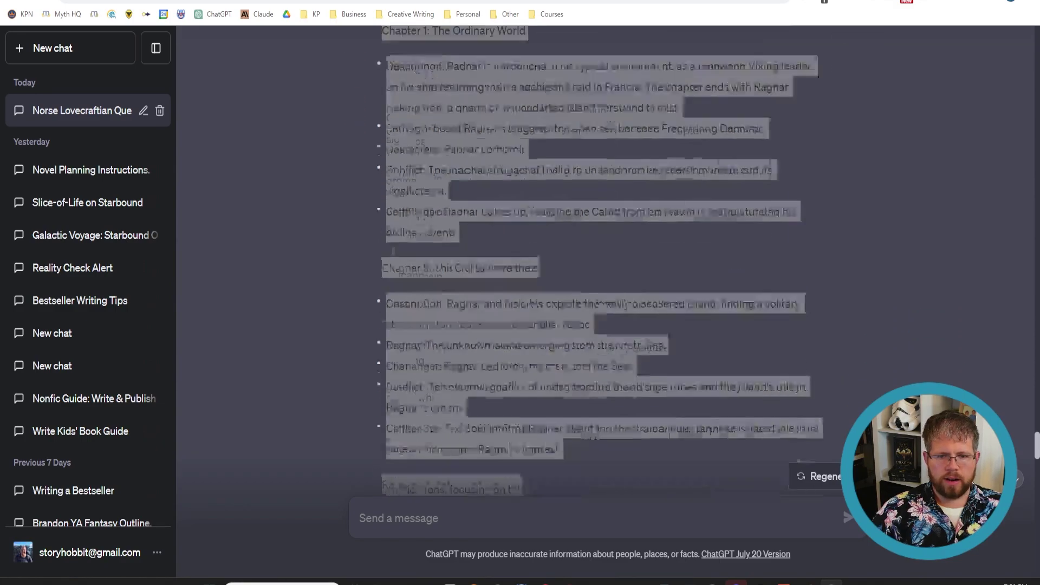
pyautogui.scroll(-15, 441, 262)
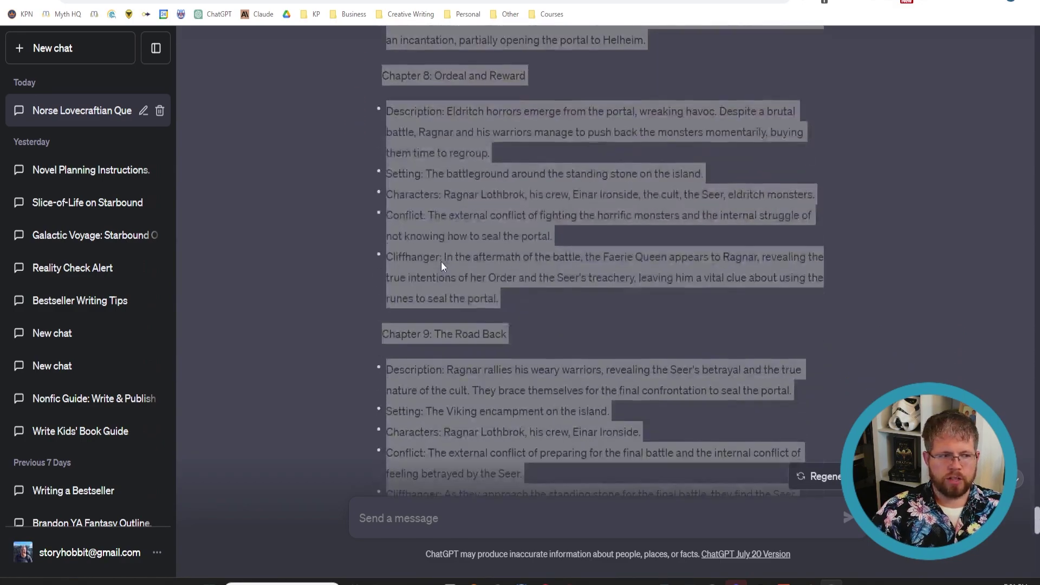
pyautogui.scroll(-7, 441, 262)
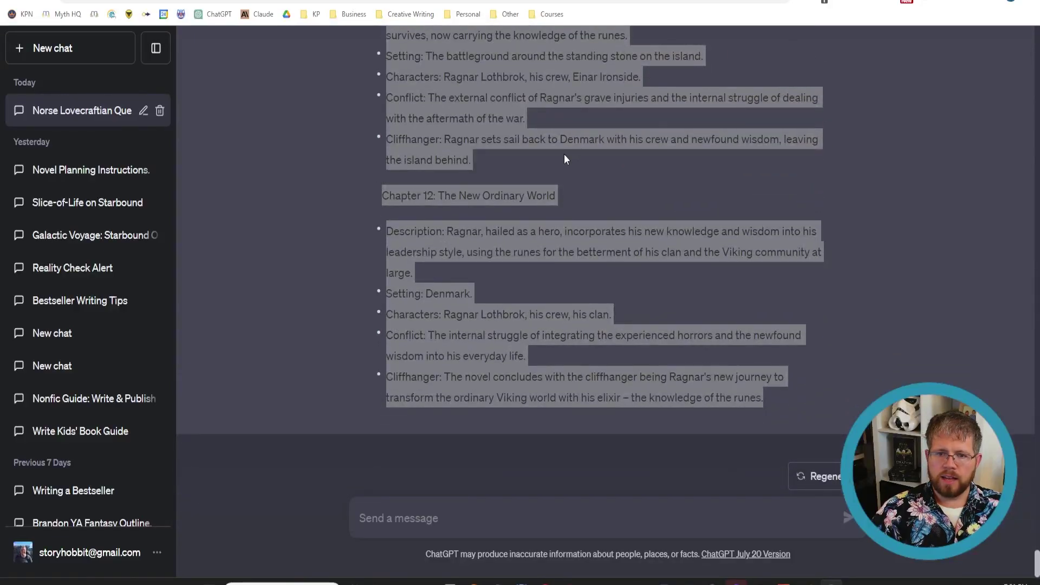
pyautogui.scroll(3, 566, 158)
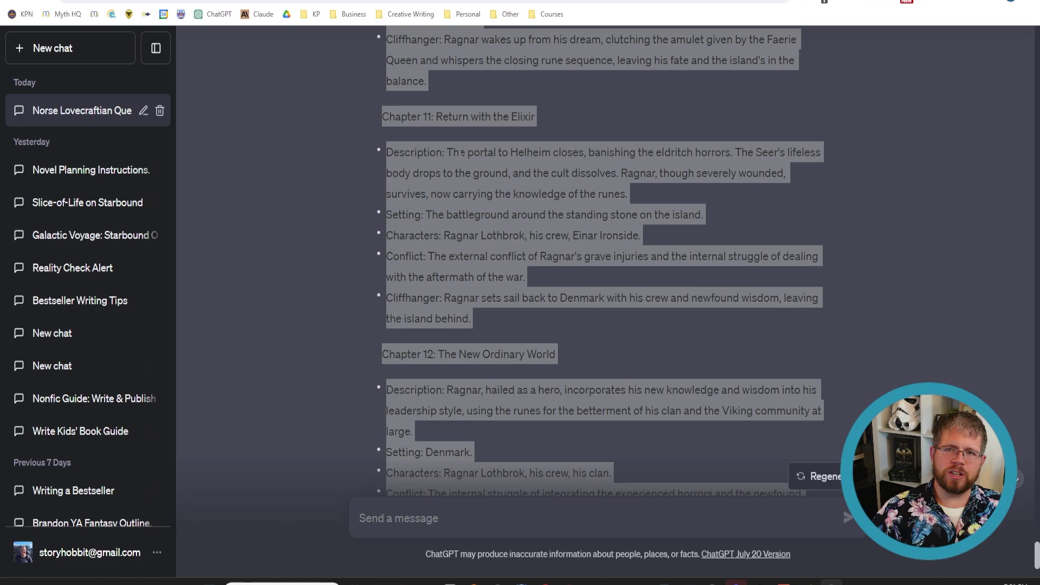
pyautogui.scroll(12, 452, 163)
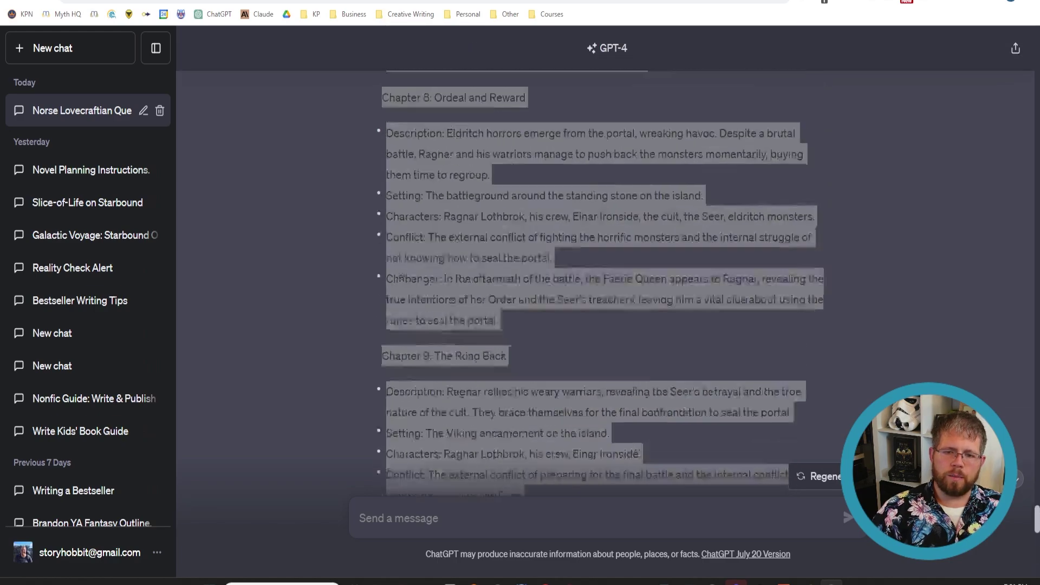
pyautogui.scroll(5, 449, 161)
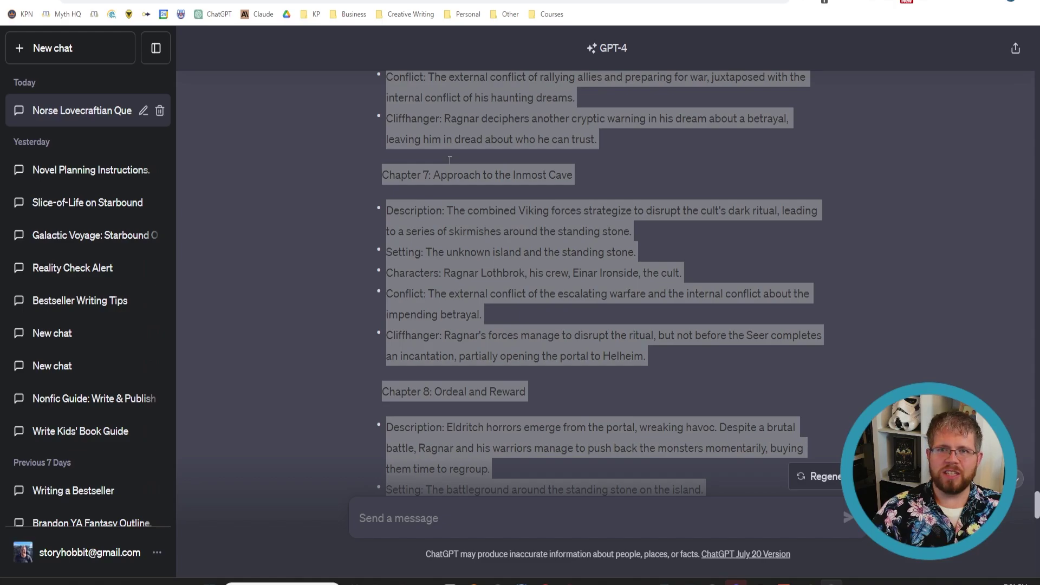
pyautogui.scroll(20, 648, 199)
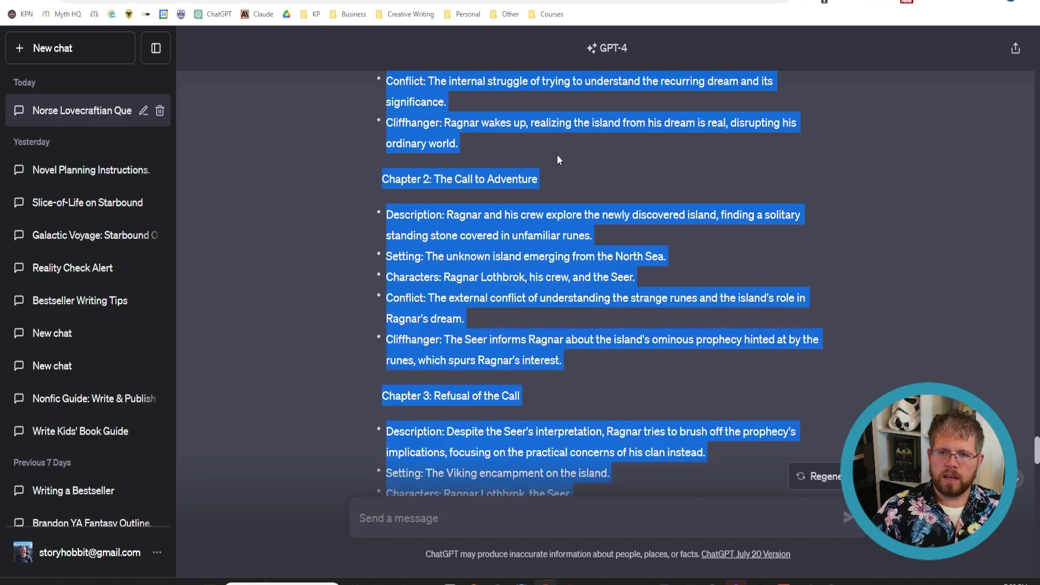
# - Paste the copied chapter outline into the book's empty Outline section
pyautogui.click(658, 2)
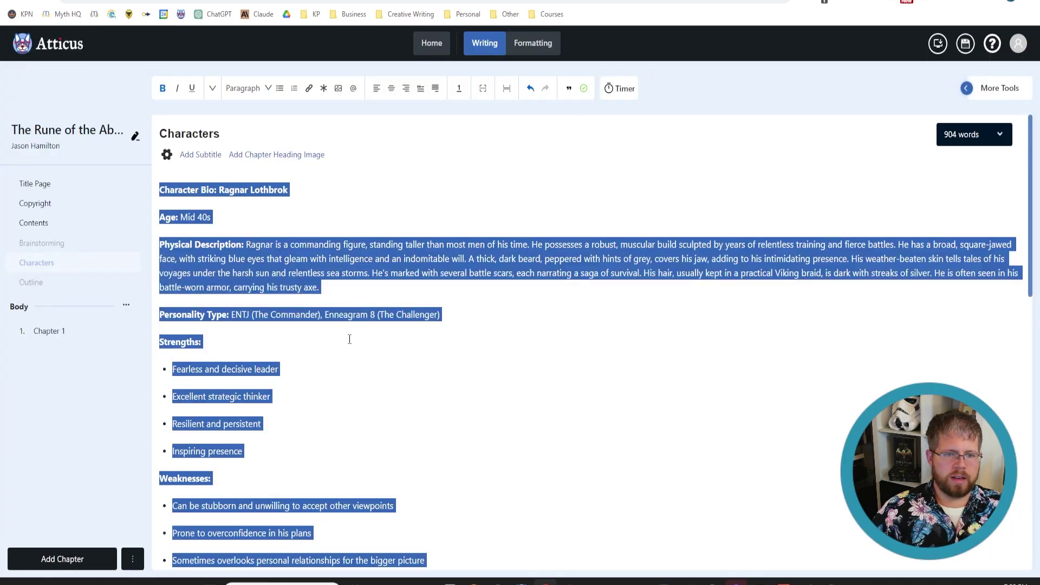
pyautogui.click(70, 286)
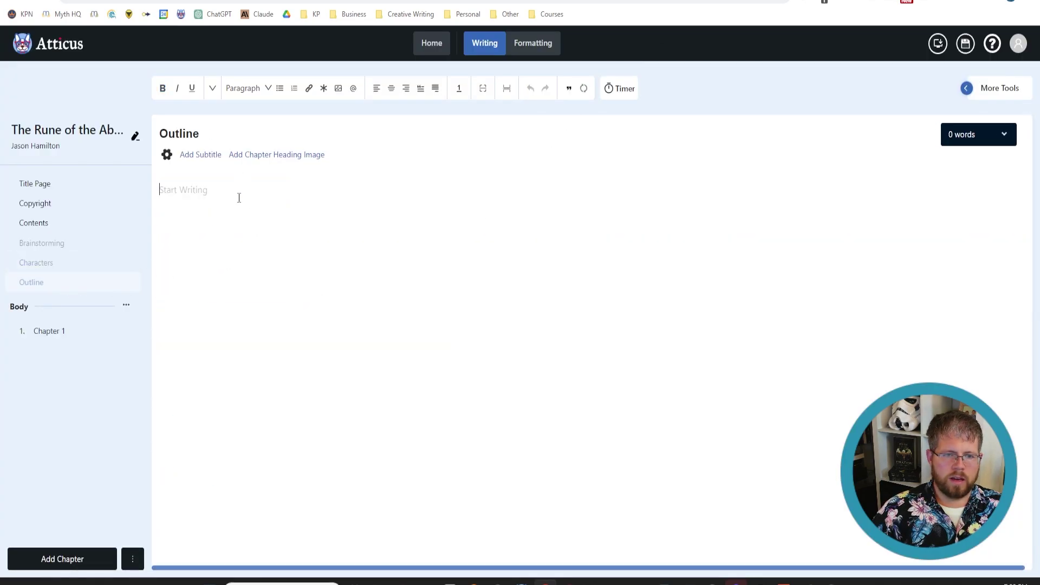
pyautogui.hotkey('ctrl', 'v')
pyautogui.scroll(20, 233, 271)
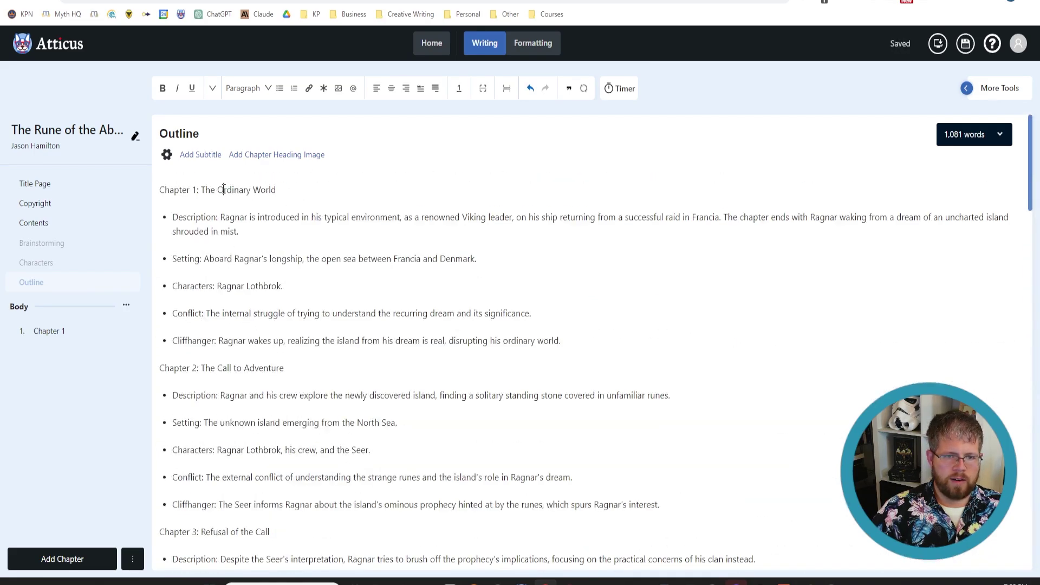
# - Make the Chapter 1 and Chapter 2 titles Heading 2 headings
pyautogui.click(223, 188)
pyautogui.hotkey('ctrl', 'alt', '2')
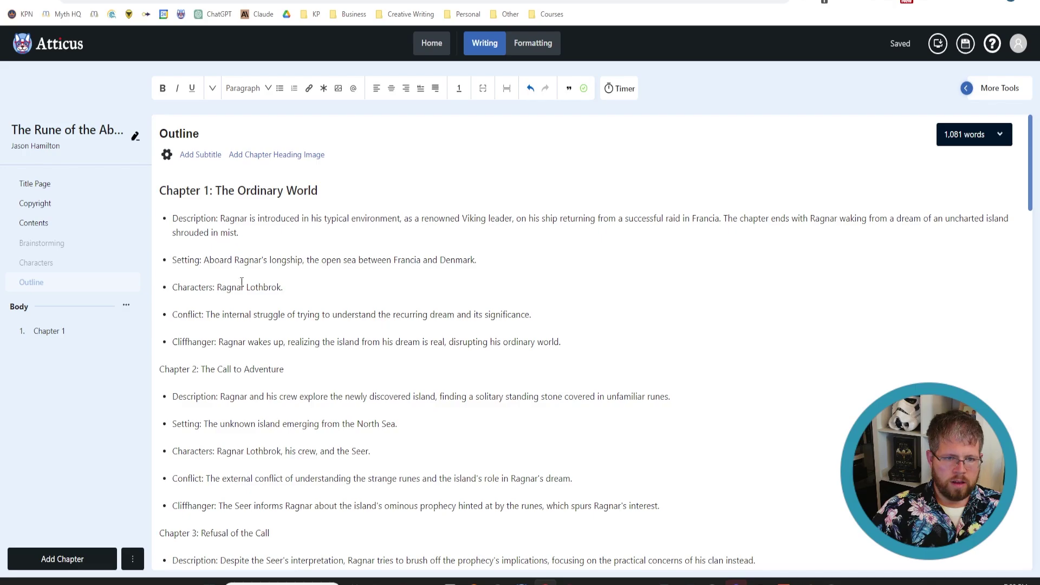
pyautogui.hotkey('ctrl', 'alt', '2')
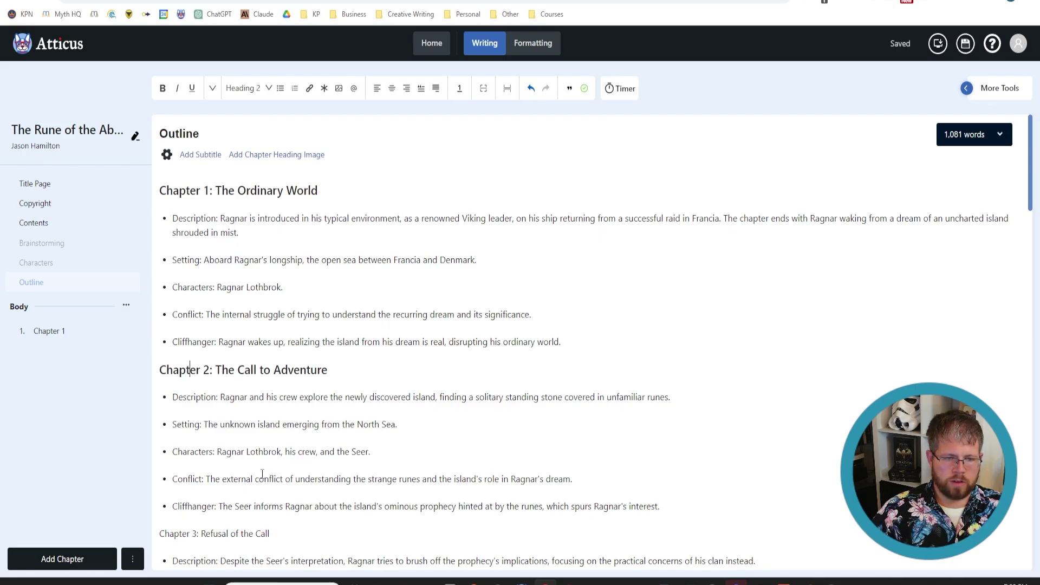
# - Bold Chapter 1's Description:, Setting:, Characters:, Conflict: and Cliffhanger: labels
pyautogui.moveTo(218, 219); pyautogui.dragTo(171, 218)
pyautogui.hotkey('ctrl', 'b')
pyautogui.moveTo(204, 260); pyautogui.dragTo(173, 260)
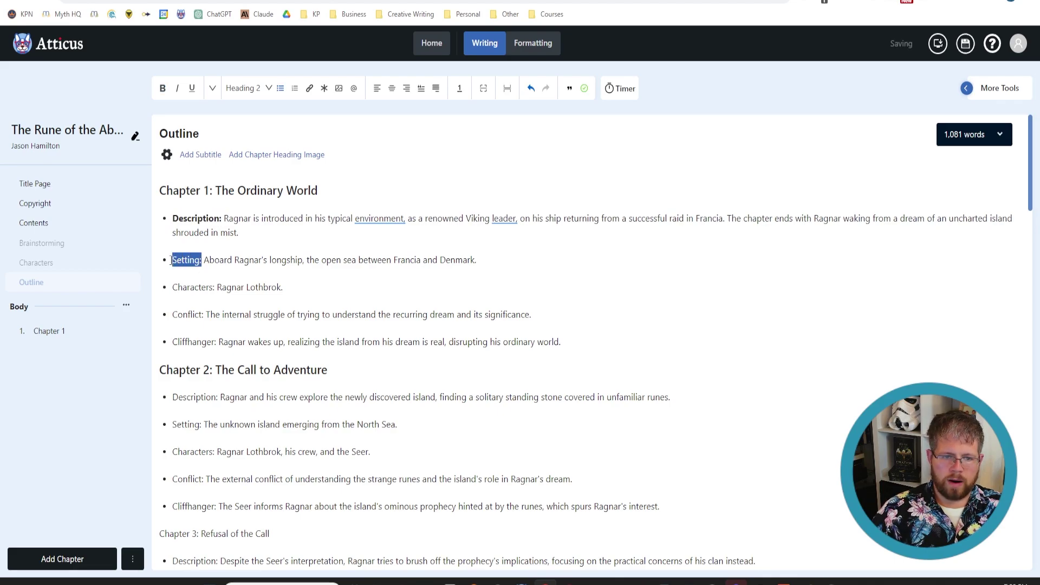
pyautogui.hotkey('ctrl', 'b')
pyautogui.moveTo(219, 287); pyautogui.dragTo(171, 288)
pyautogui.hotkey('ctrl', 'b')
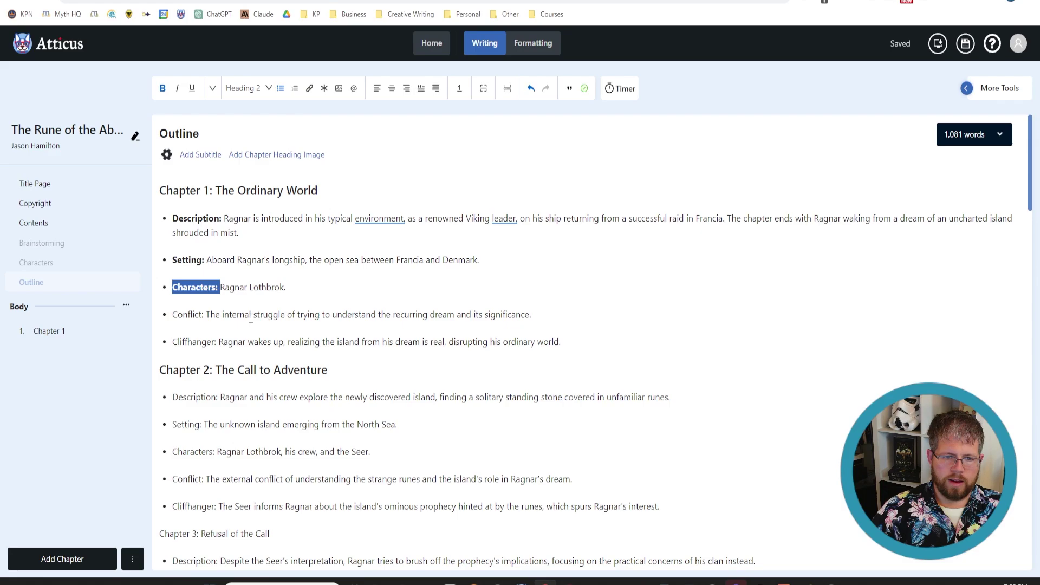
pyautogui.moveTo(207, 319); pyautogui.dragTo(171, 315)
pyautogui.hotkey('ctrl', 'b')
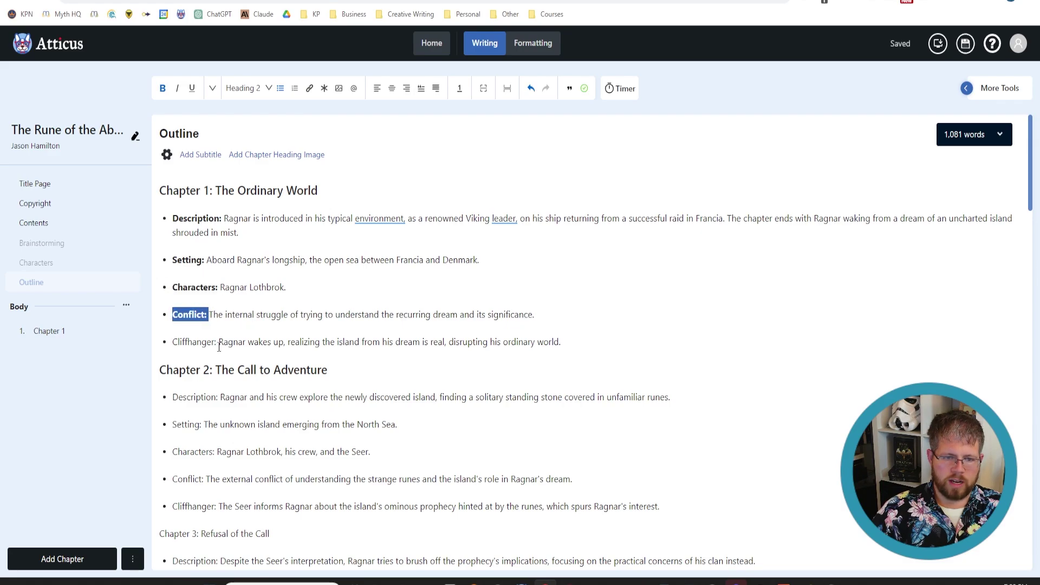
pyautogui.moveTo(218, 342); pyautogui.dragTo(171, 342)
pyautogui.hotkey('ctrl', 'b')
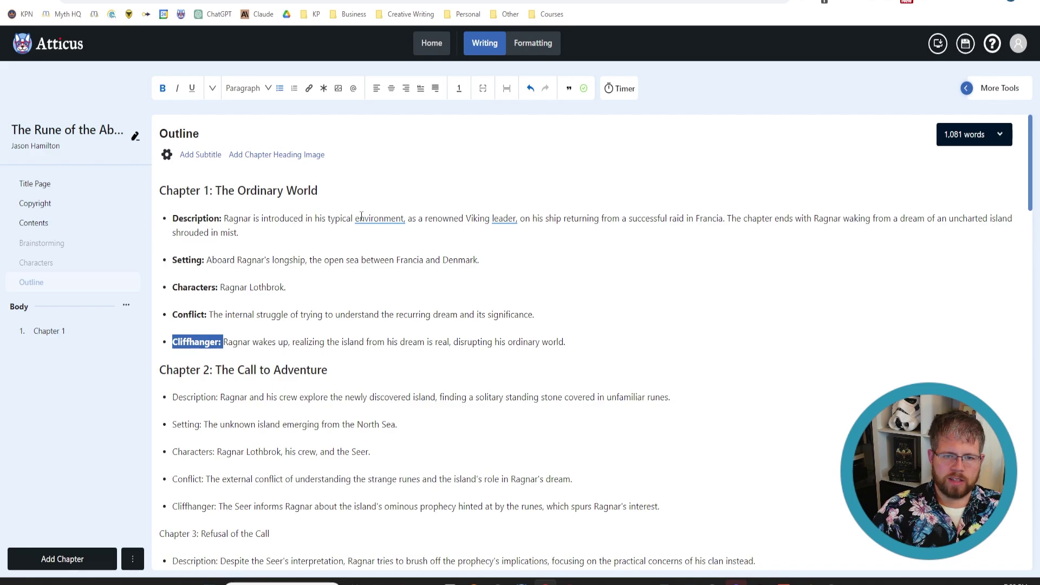
# - Dismiss the grammar suggestion on 'environment' and place the caret between the two description sentences
pyautogui.click(399, 219)
pyautogui.click(480, 220)
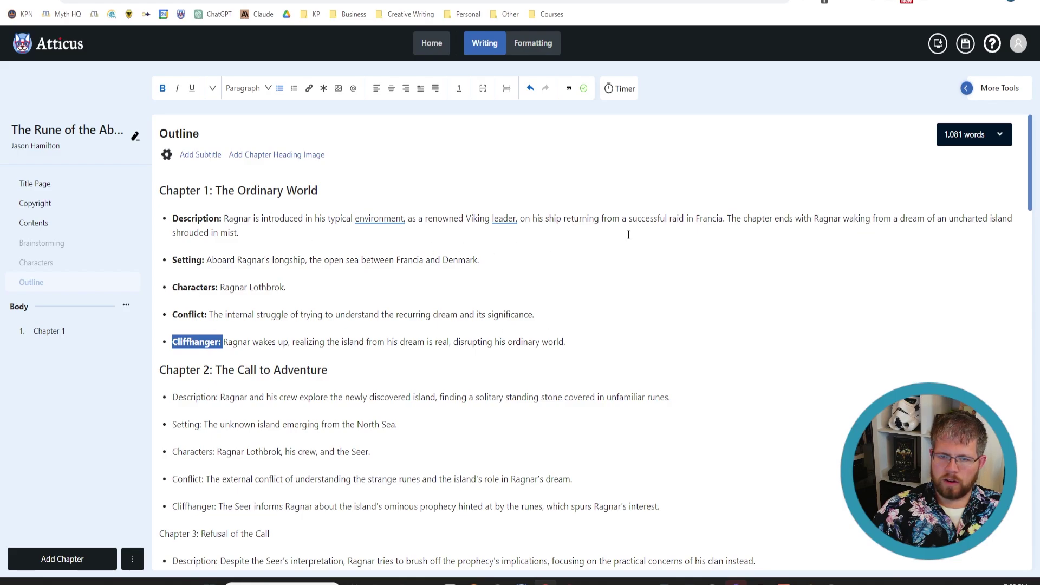
pyautogui.click(727, 218)
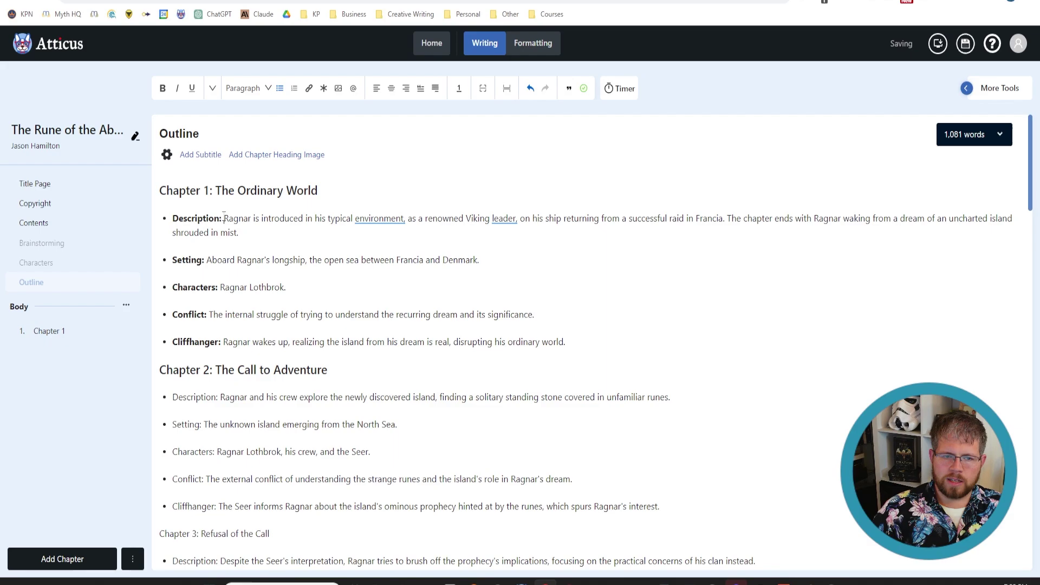
pyautogui.moveTo(223, 220); pyautogui.dragTo(173, 219)
pyautogui.keyDown('shift'); pyautogui.click(728, 218); pyautogui.keyUp('shift')
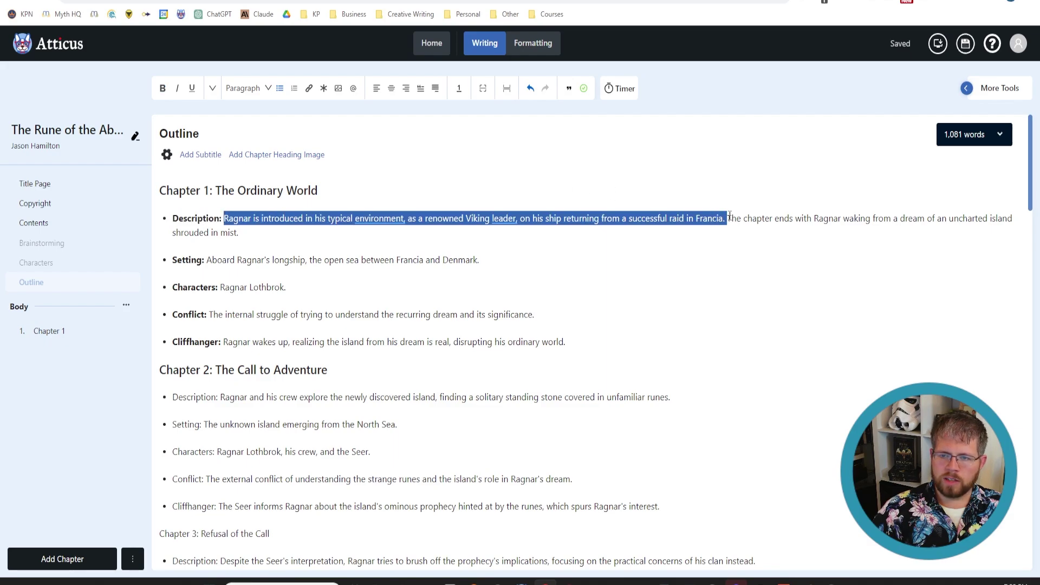
pyautogui.click(729, 216)
pyautogui.keyDown('shift'); pyautogui.click(731, 229); pyautogui.keyUp('shift')
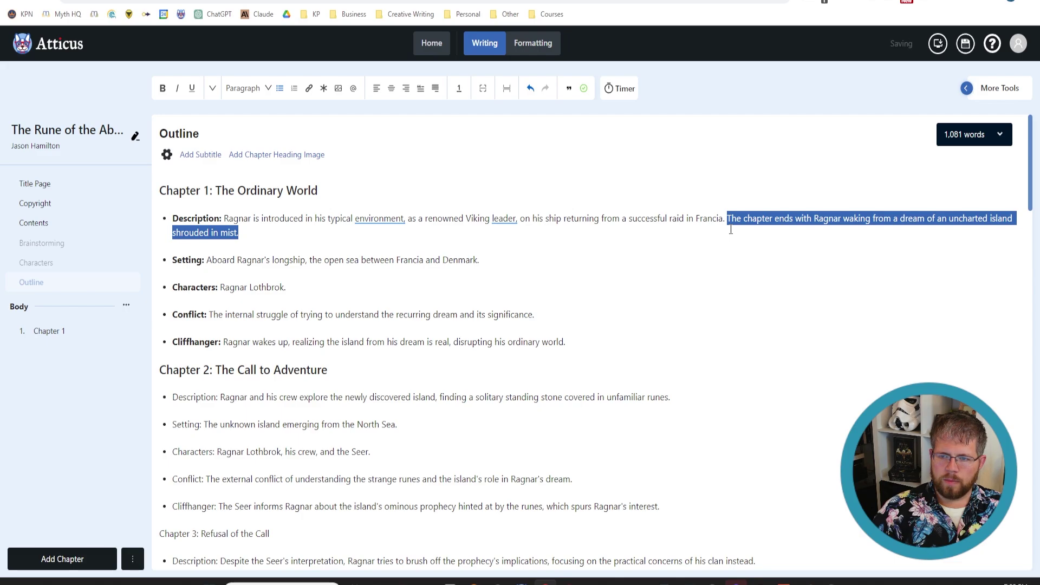
pyautogui.click(726, 216)
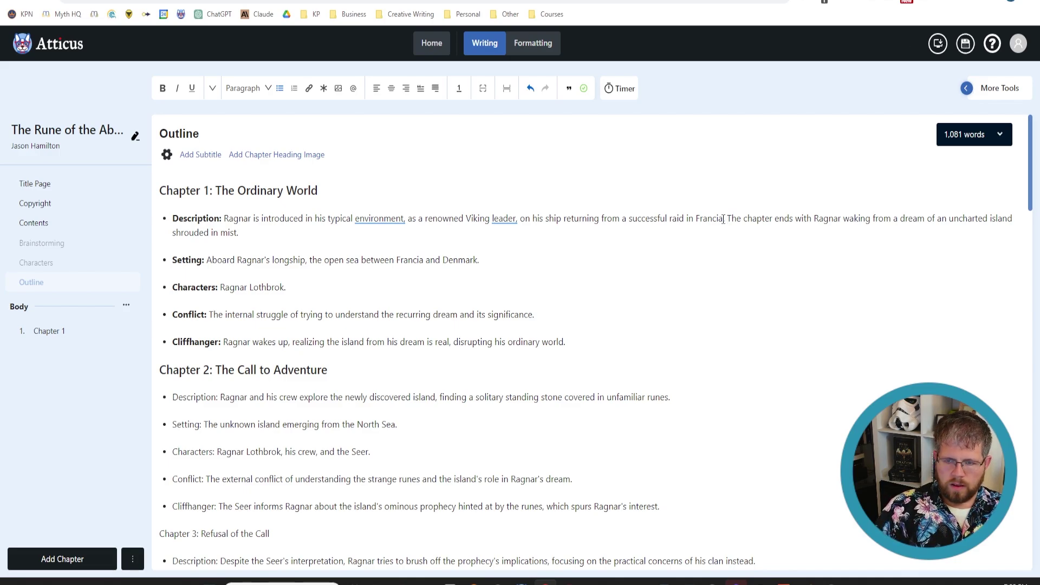
# - Add the cold, misty day with little wind and Ragnar's rest, correcting 'etherial' to 'ethereal'
pyautogui.write("It's a cold ")
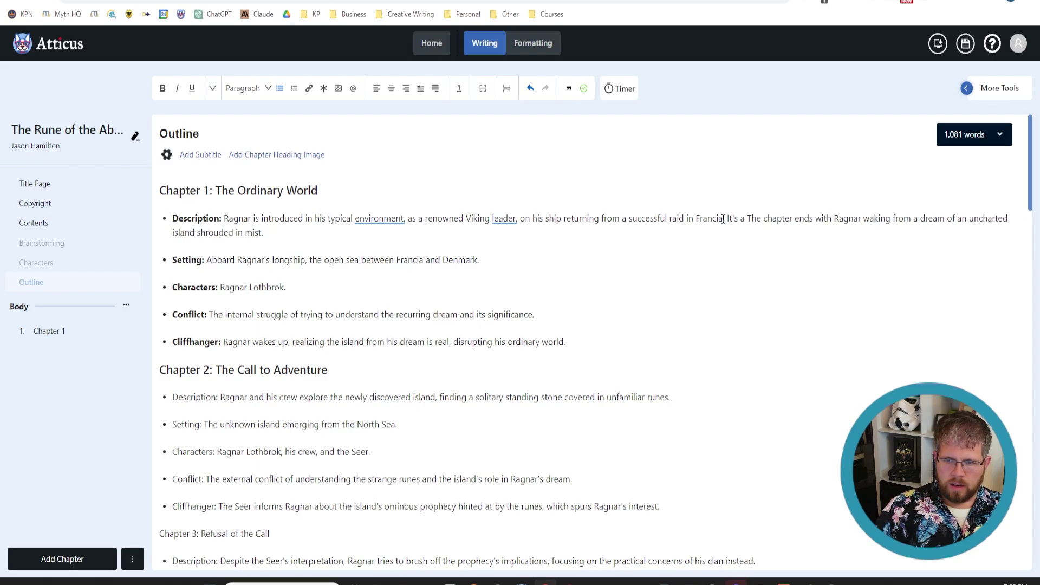
pyautogui.write('and misty day, ')
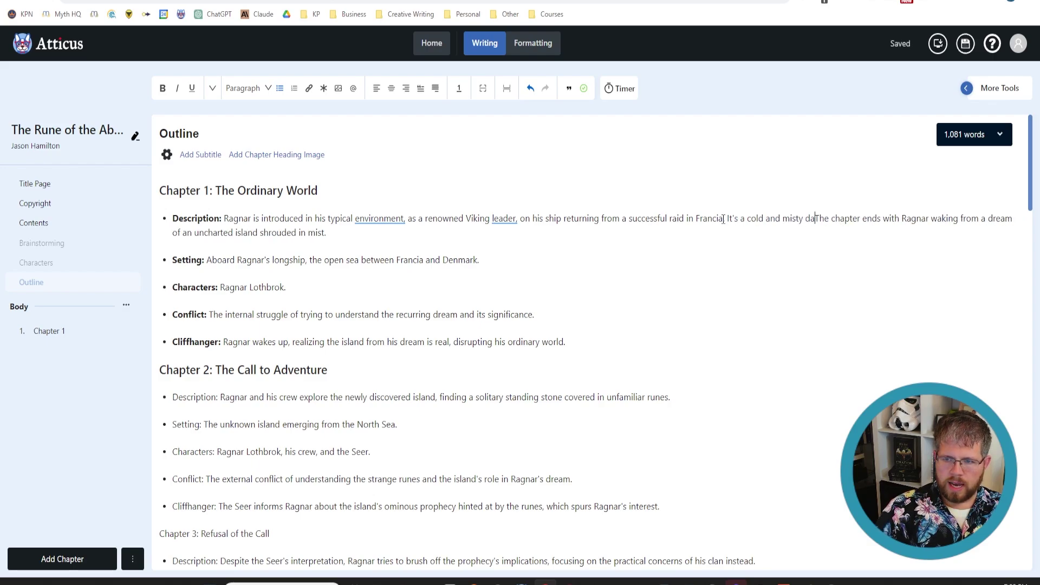
pyautogui.write('and they')
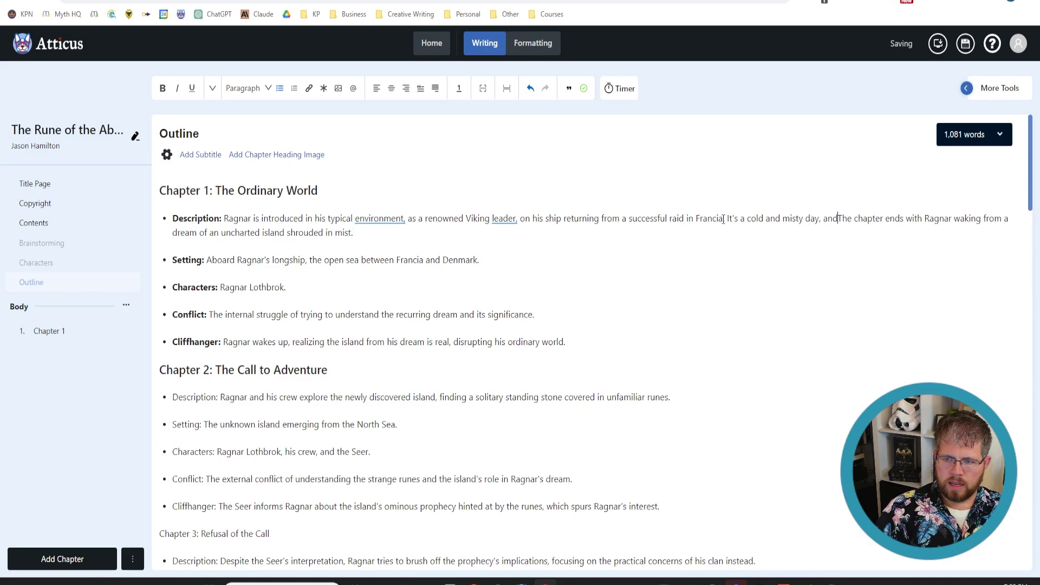
pyautogui.write(' are')
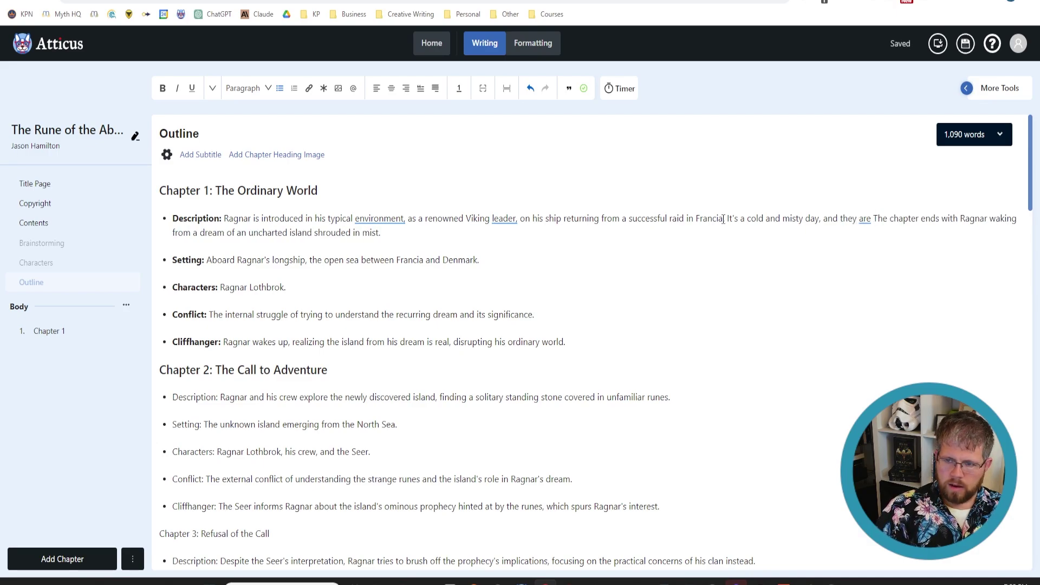
pyautogui.press('BackSpace')
pyautogui.press('BackSpace')
pyautogui.press('BackSpace')
pyautogui.press('BackSpace')
pyautogui.press('BackSpace')
pyautogui.press('BackSpace')
pyautogui.press('BackSpace')
pyautogui.press('BackSpace')
pyautogui.press('BackSpace')
pyautogui.press('BackSpace')
pyautogui.press('BackSpace')
pyautogui.press('BackSpace')
pyautogui.press('BackSpace')
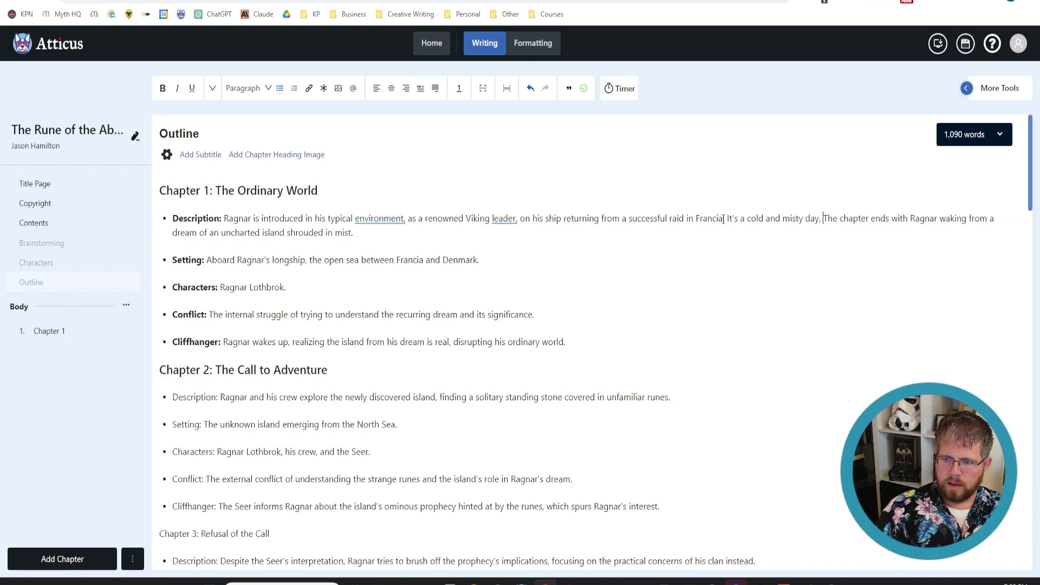
pyautogui.write('with little wind')
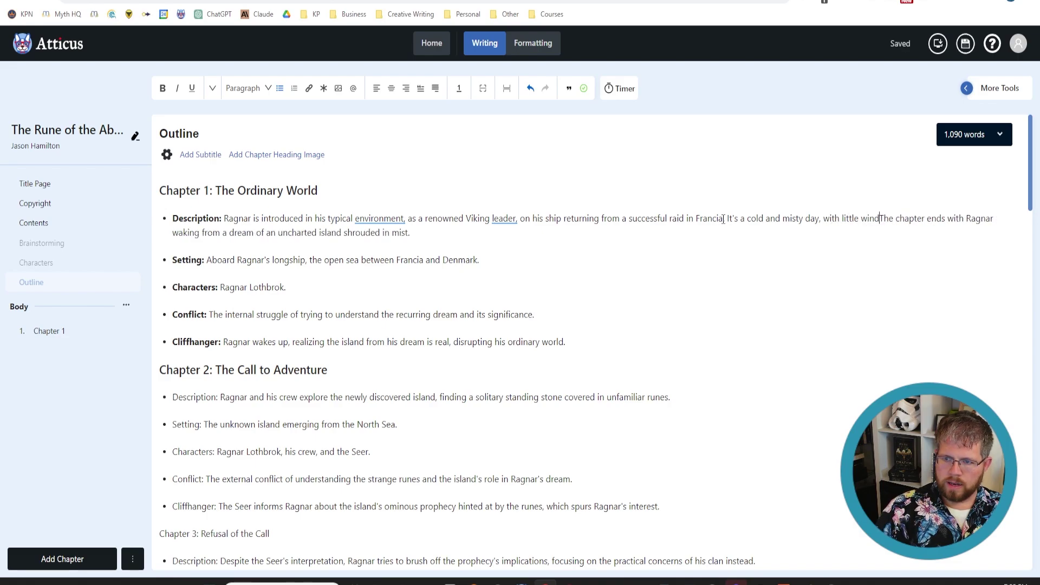
pyautogui.write('.')
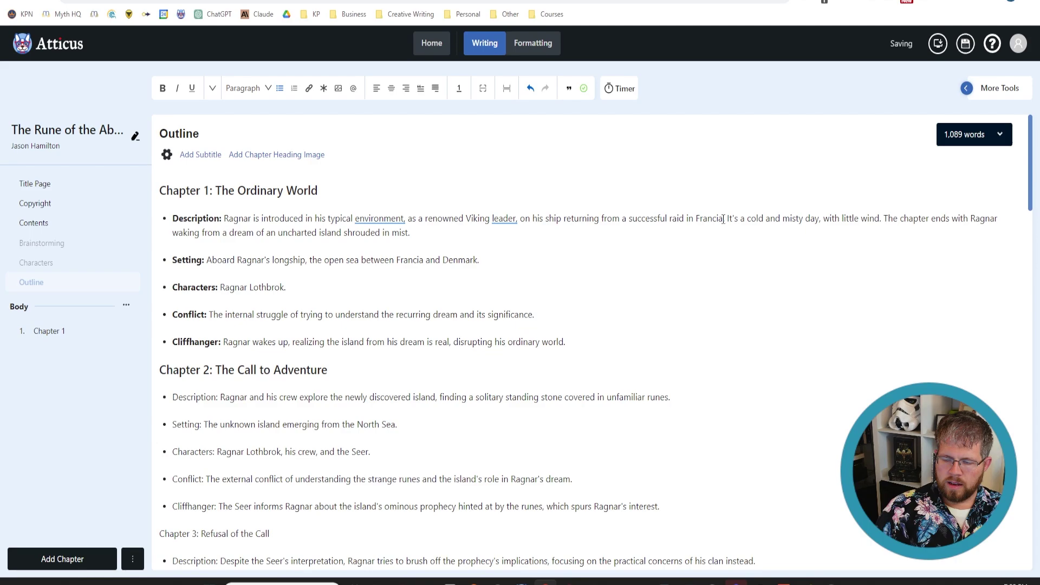
pyautogui.write(' Bored by the ')
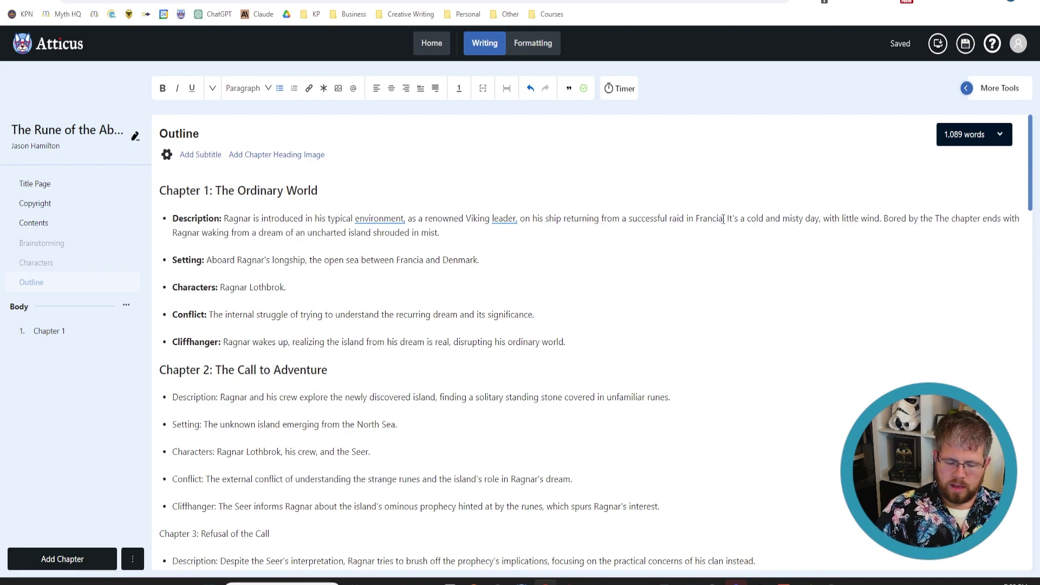
pyautogui.write('lack of ')
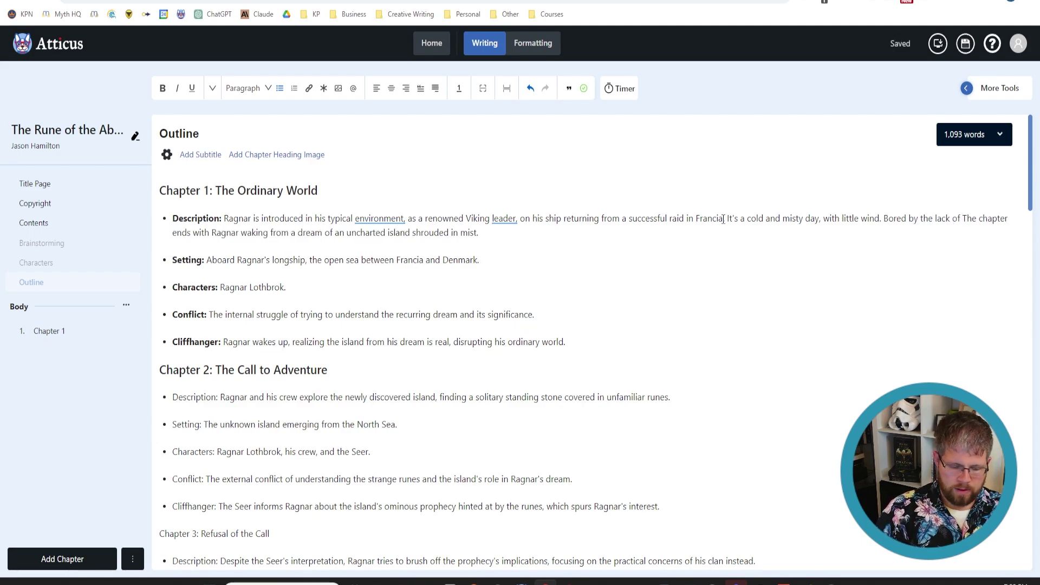
pyautogui.write('action, ')
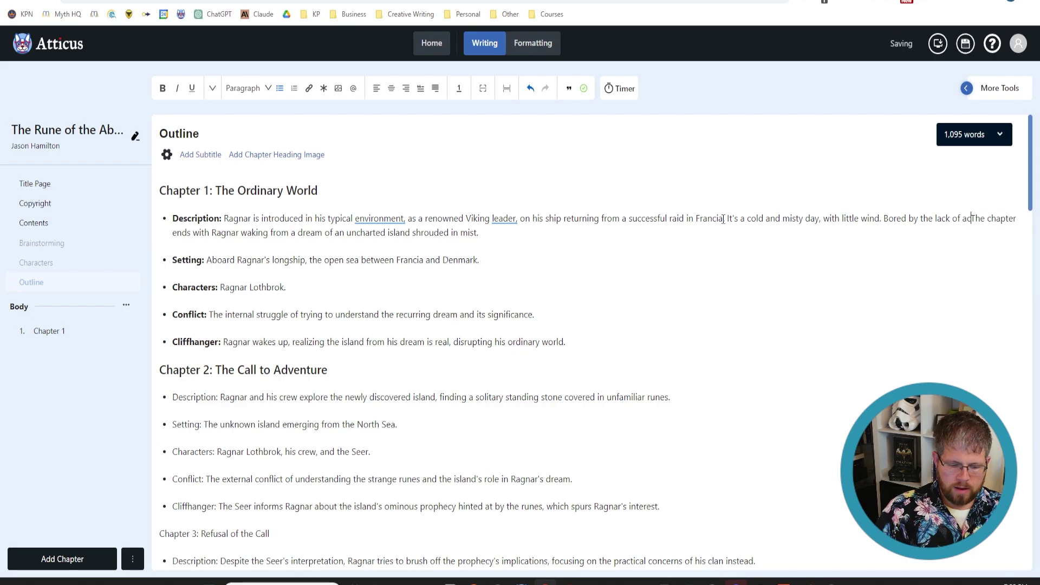
pyautogui.write('Ragnar retr')
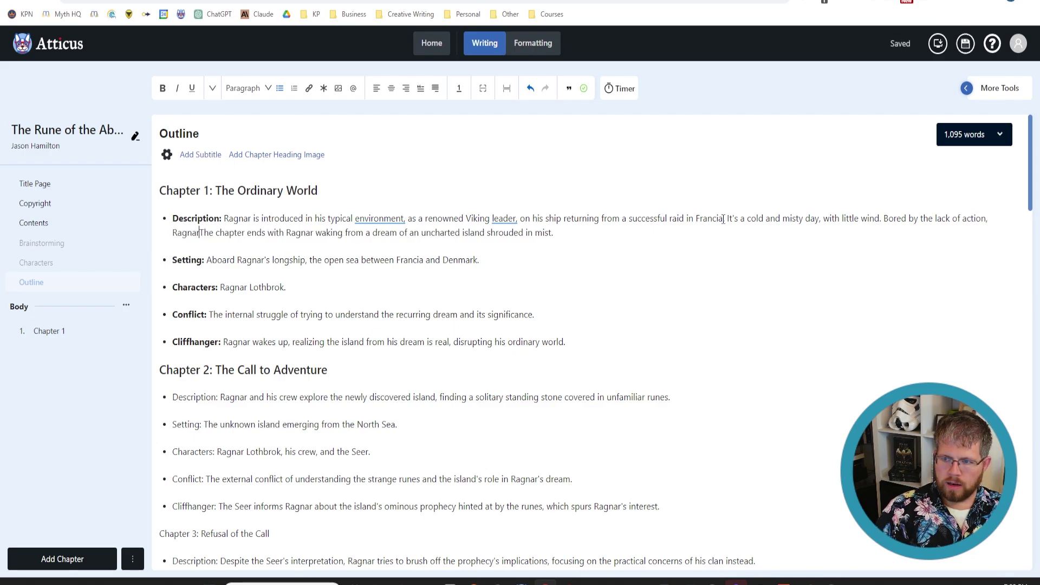
pyautogui.write('eats ')
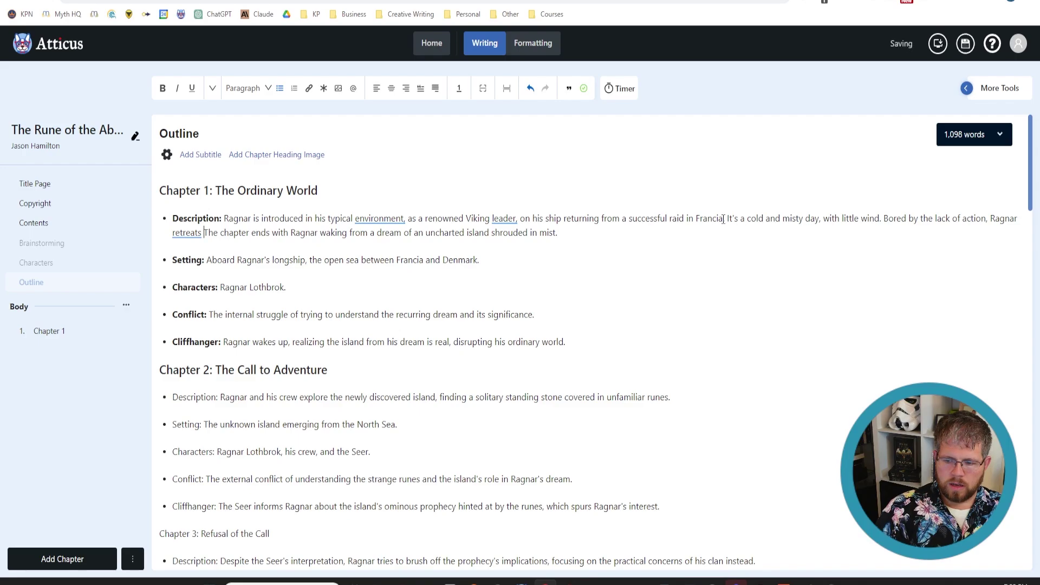
pyautogui.write('to get a little res')
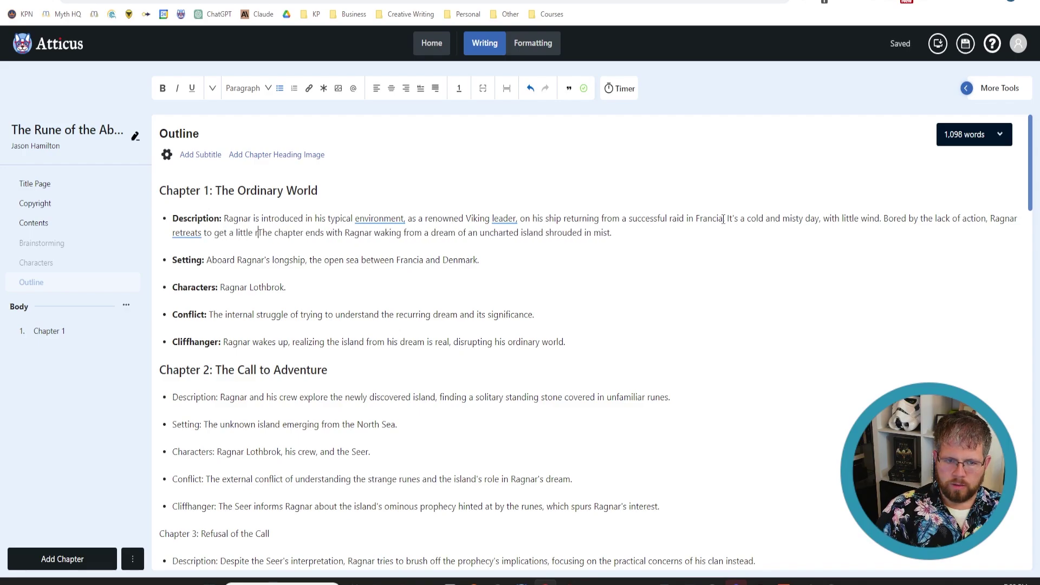
pyautogui.write('t. He then has')
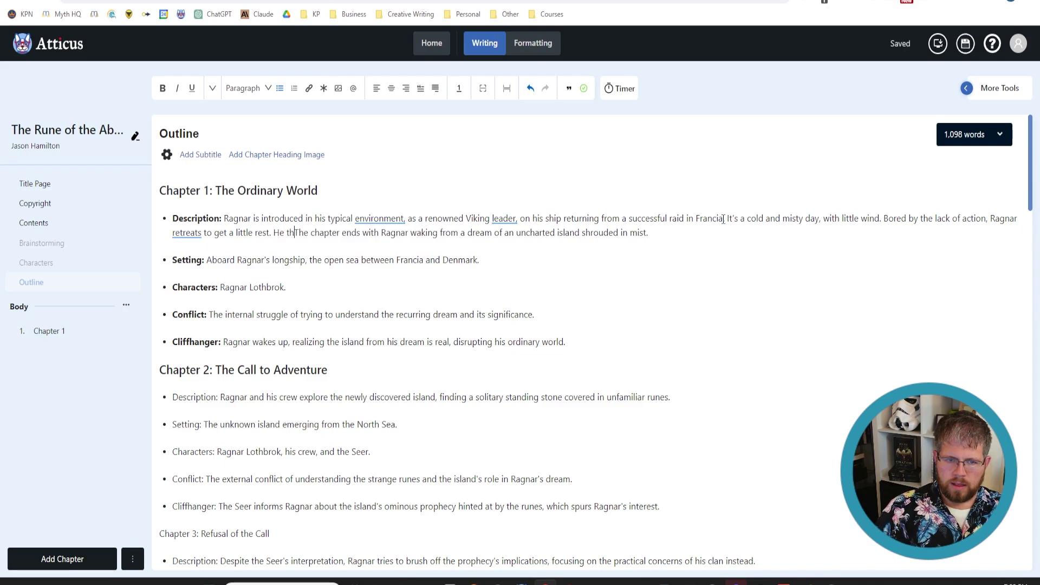
pyautogui.write(' a dream of a')
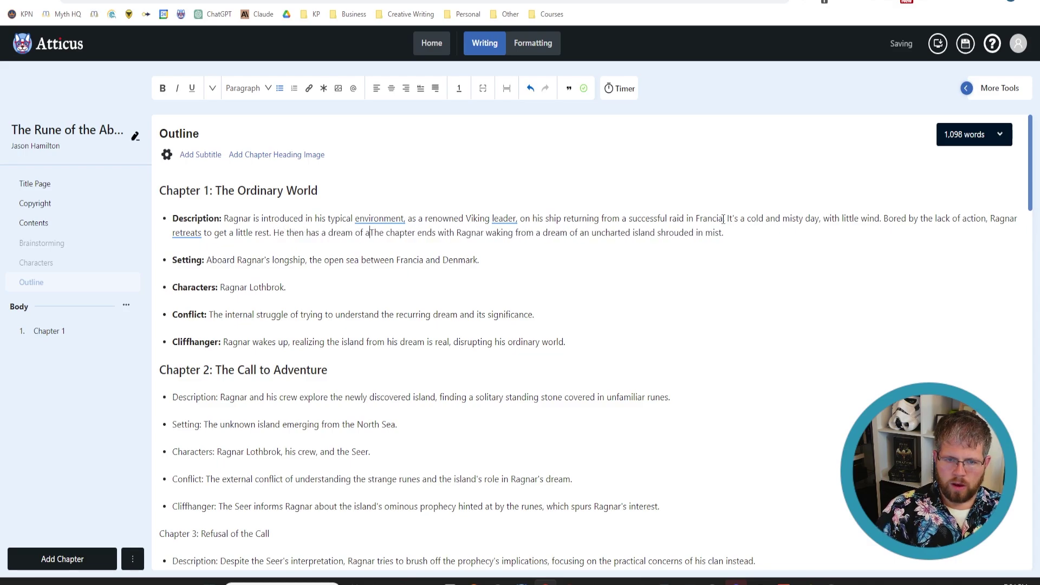
pyautogui.write(' beautiful w')
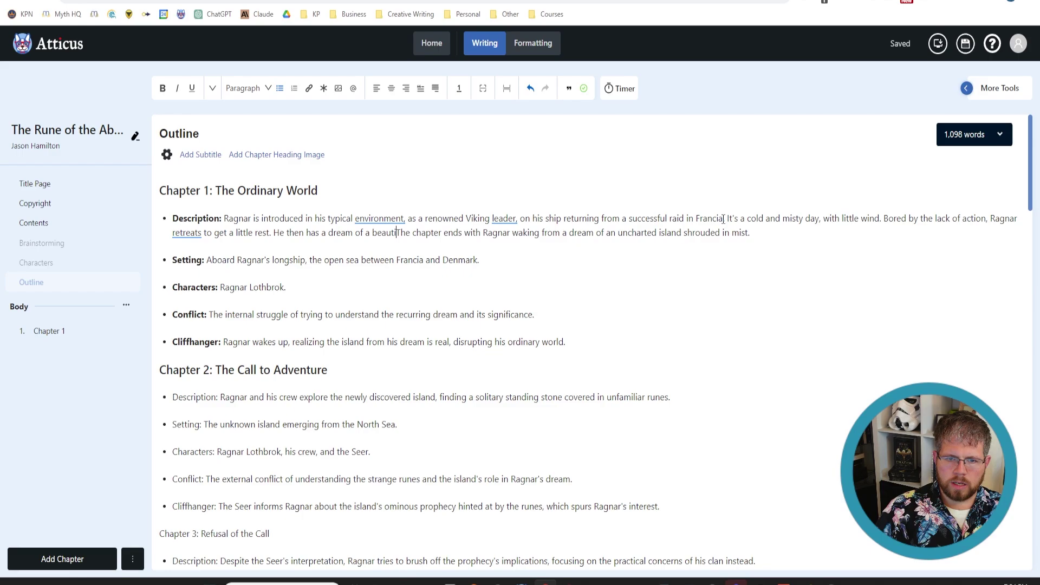
pyautogui.write('oman')
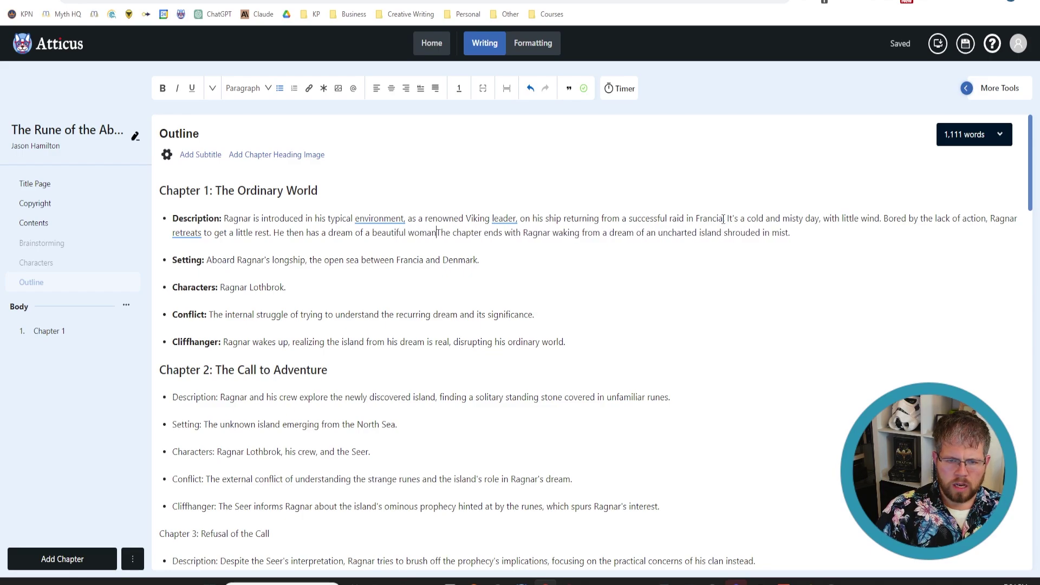
pyautogui.write(' with ethe')
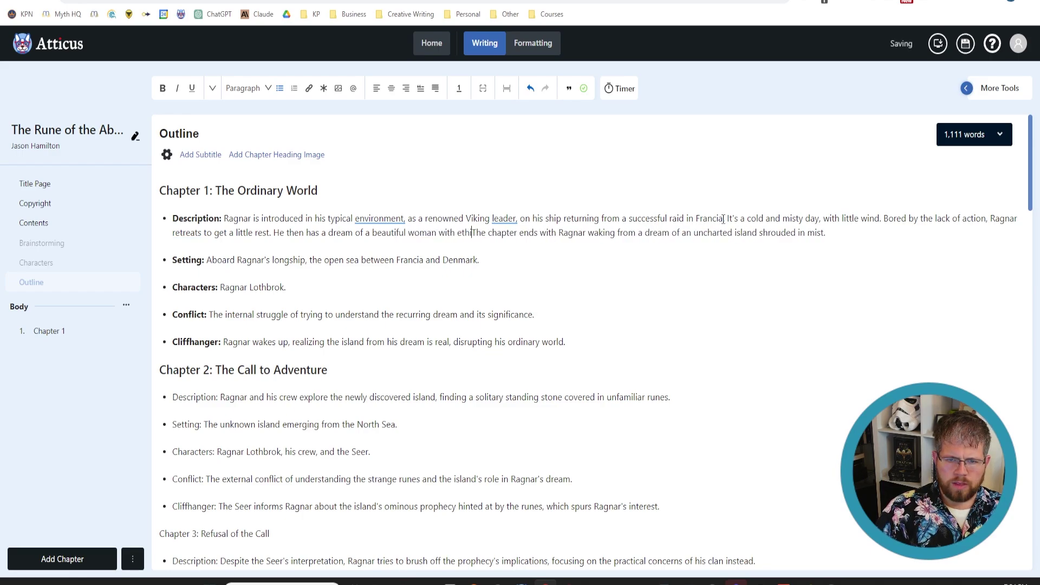
pyautogui.write('rial')
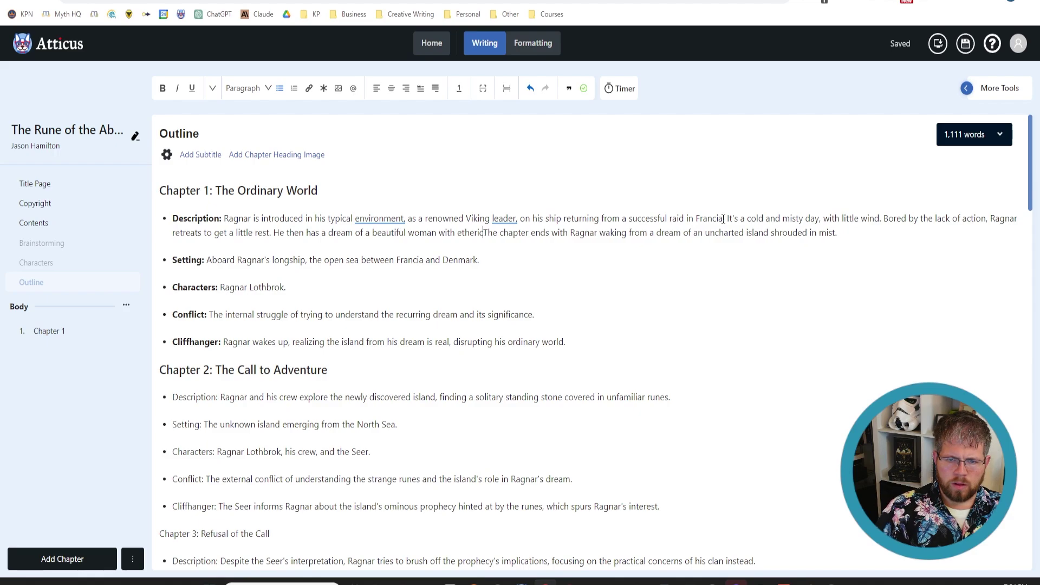
pyautogui.write(' clothing and ')
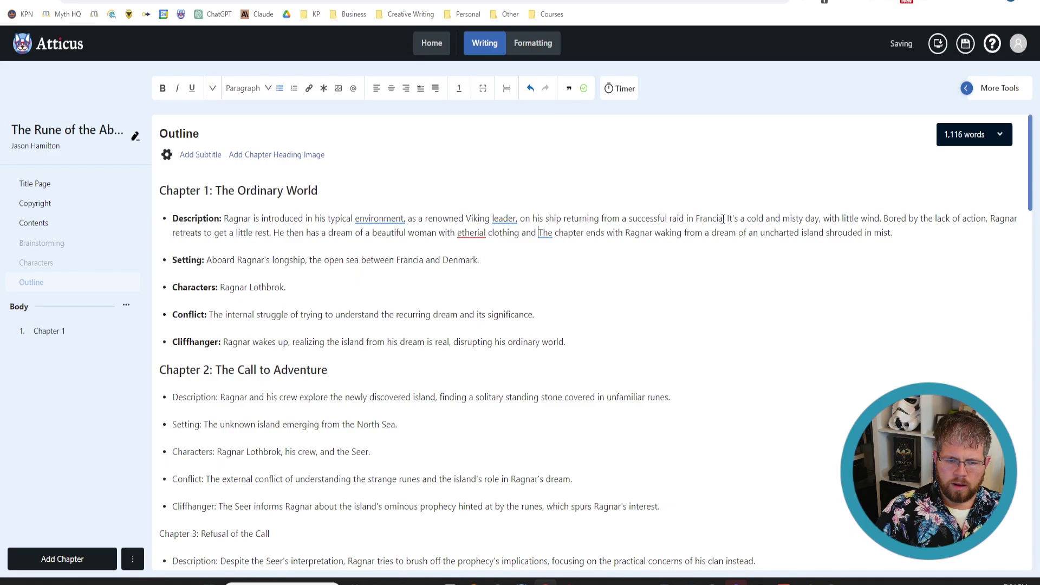
pyautogui.write('a sense of magic a')
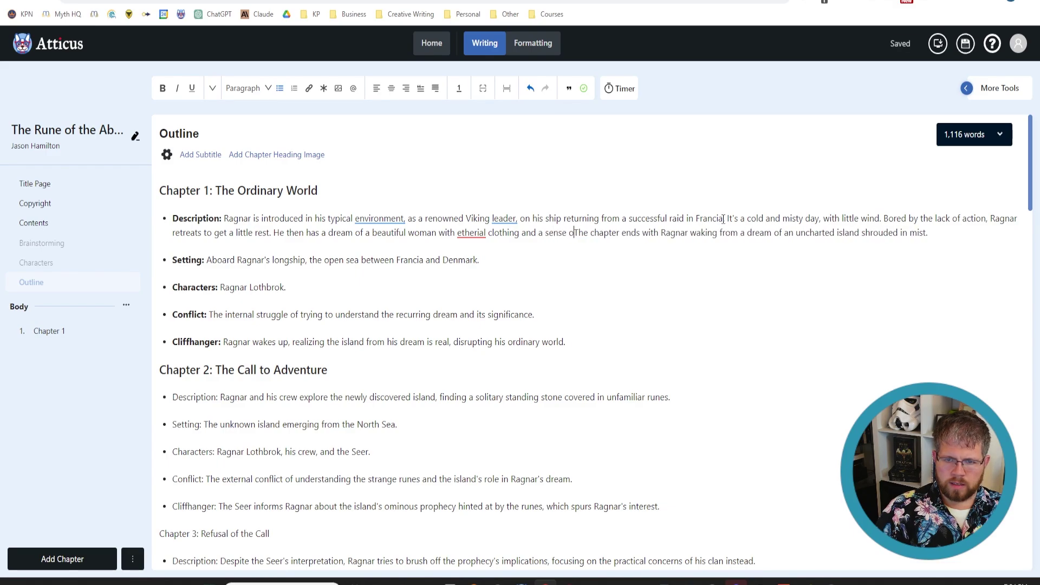
pyautogui.write('bout her.')
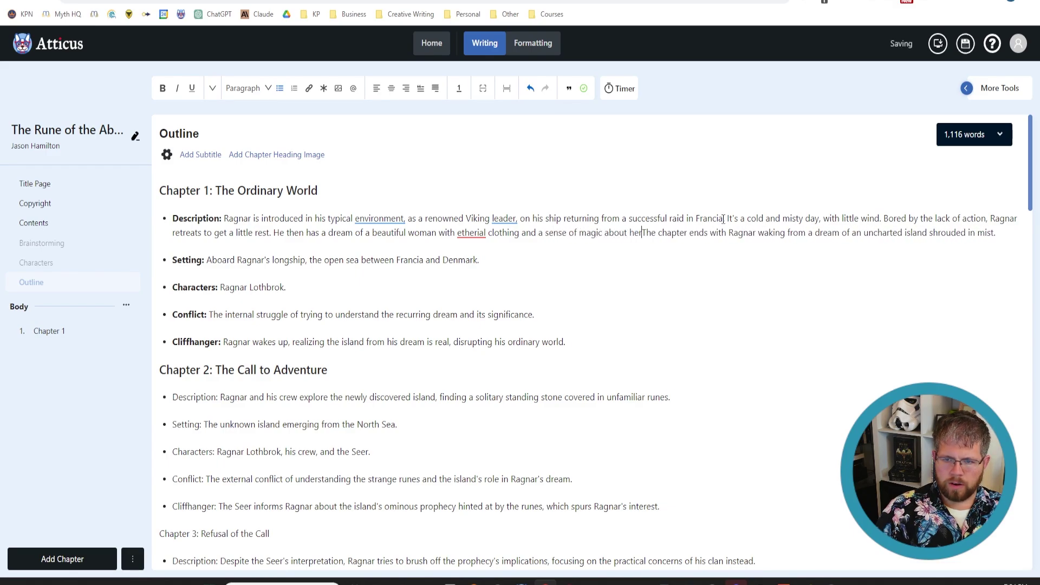
pyautogui.click(474, 232)
pyautogui.click(469, 279)
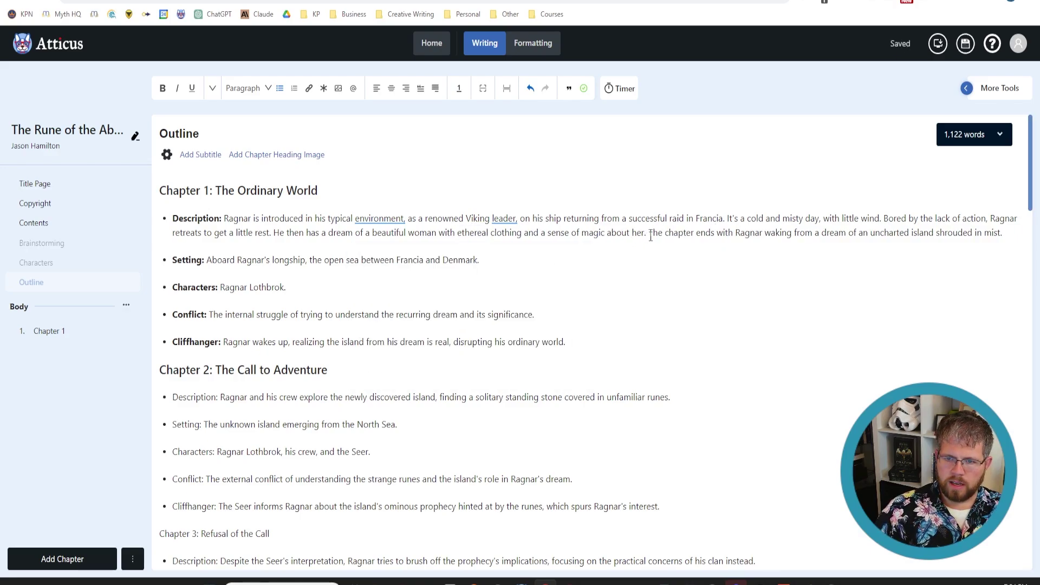
# - Describe the woman's eldritch mind zeroing in on Ragnar, and replace the old ending with his men's island news
pyautogui.click(650, 237)
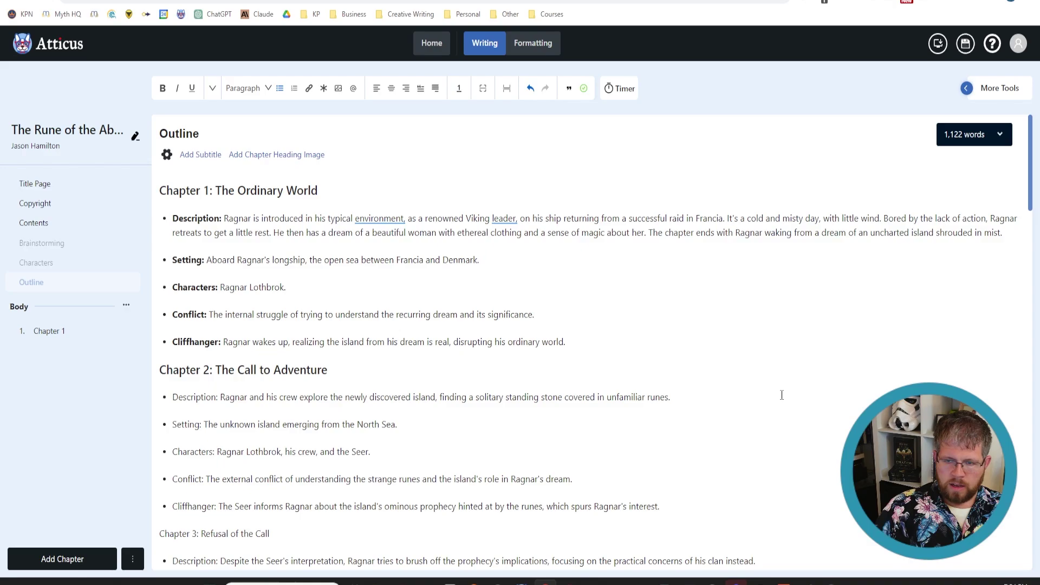
pyautogui.write('He is ')
pyautogui.write('immediately ')
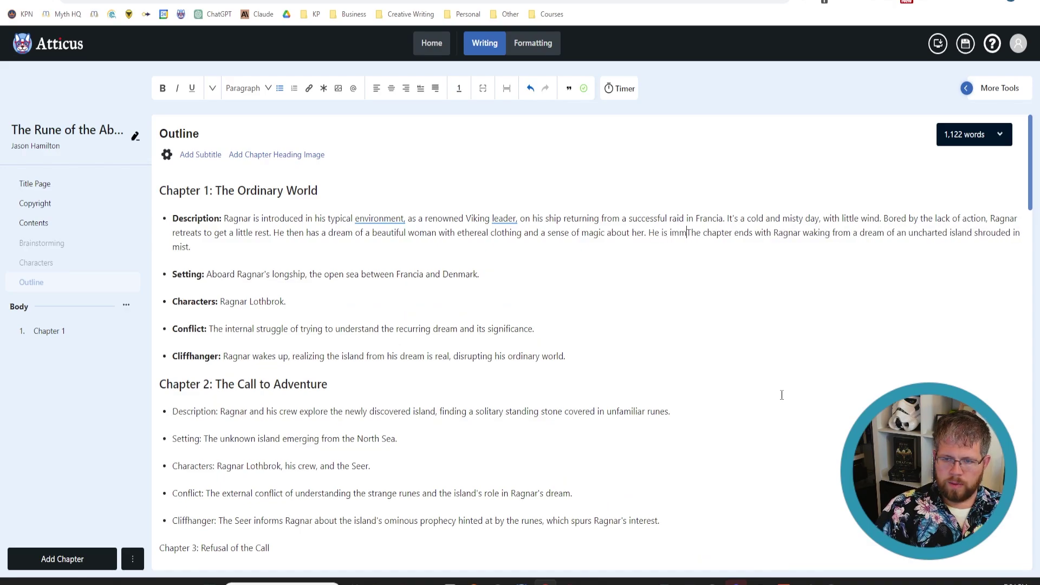
pyautogui.write('drawn to her')
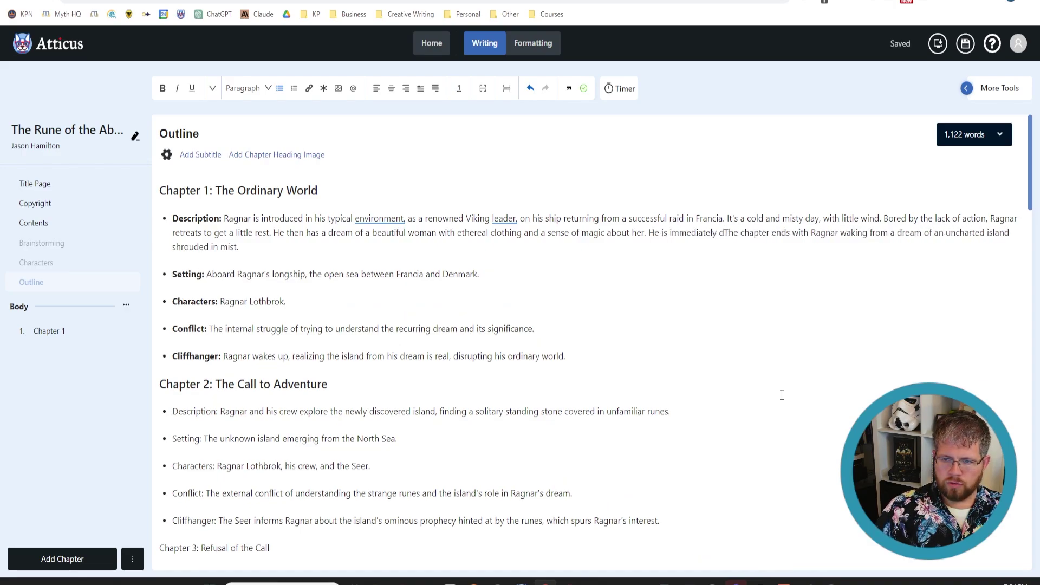
pyautogui.write(' and it looks like she')
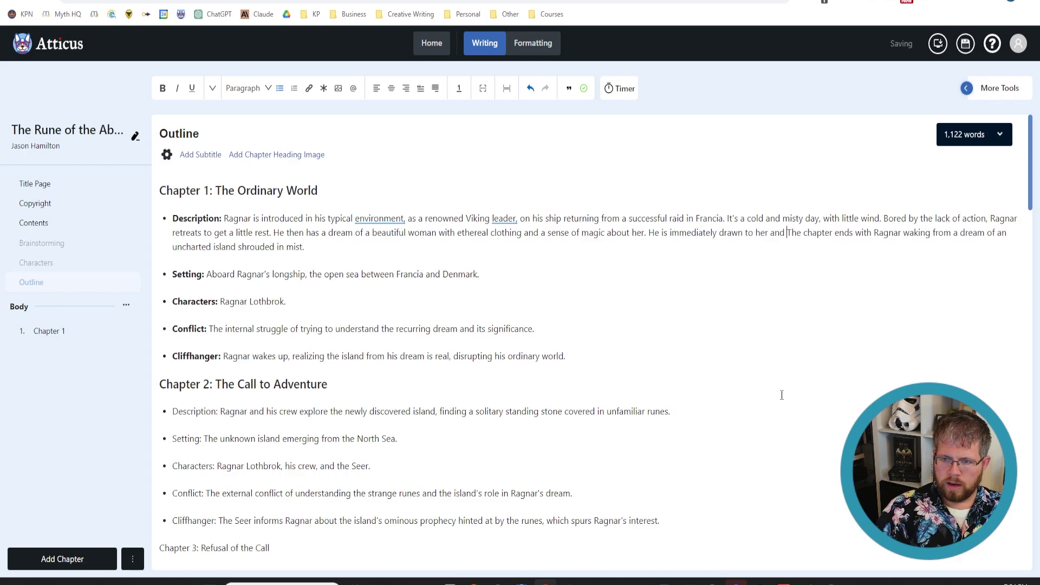
pyautogui.write("'s trying to speak t")
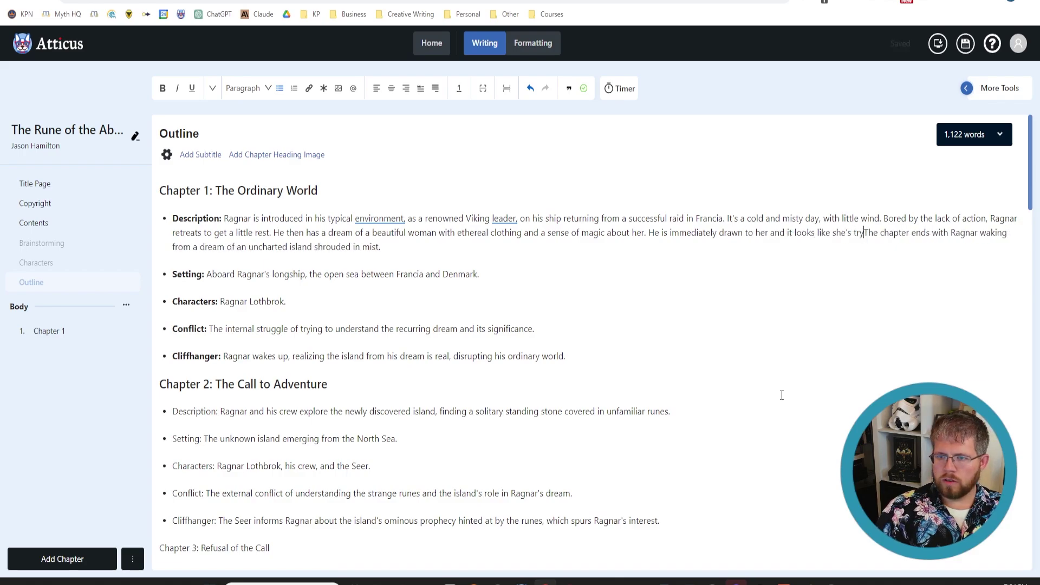
pyautogui.write('o him, but suddenly')
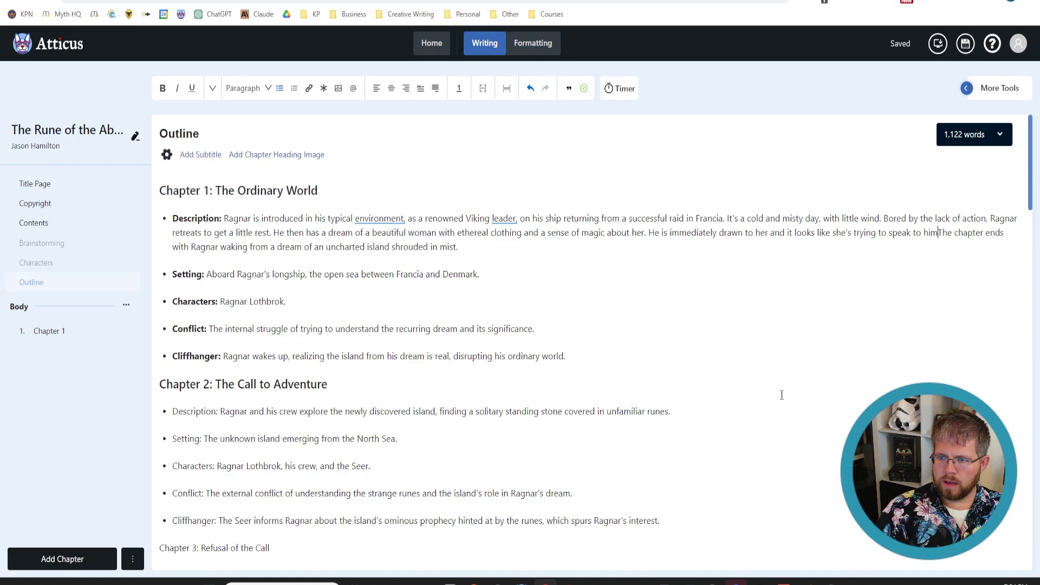
pyautogui.write(' her face c')
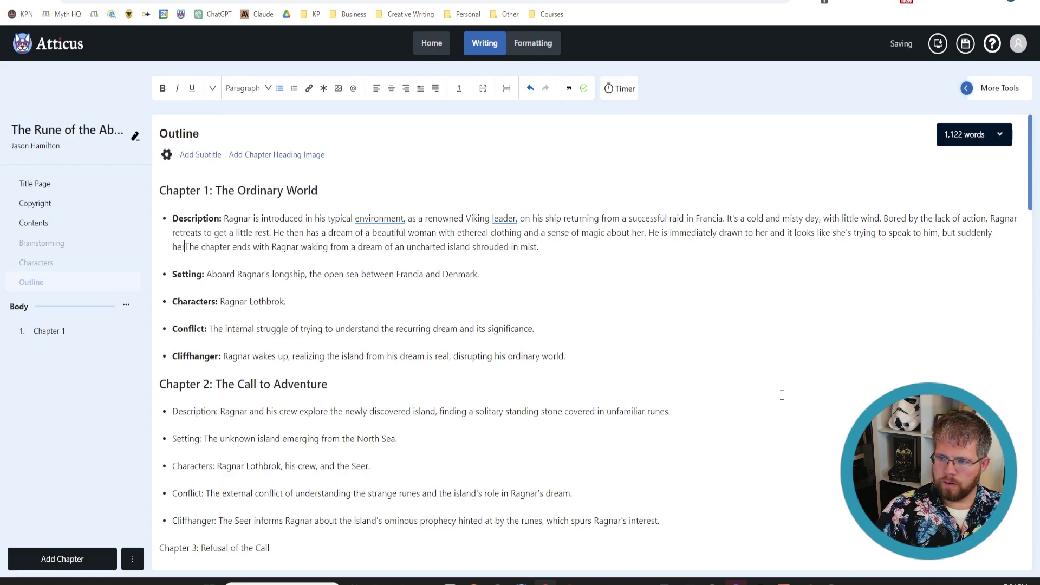
pyautogui.write('ontorts in')
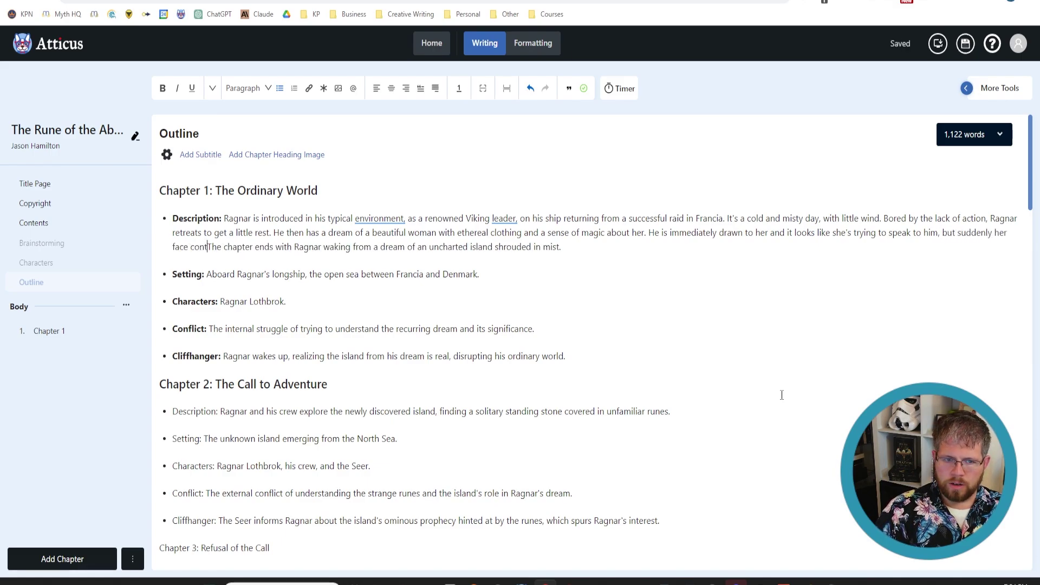
pyautogui.write('to something horrific')
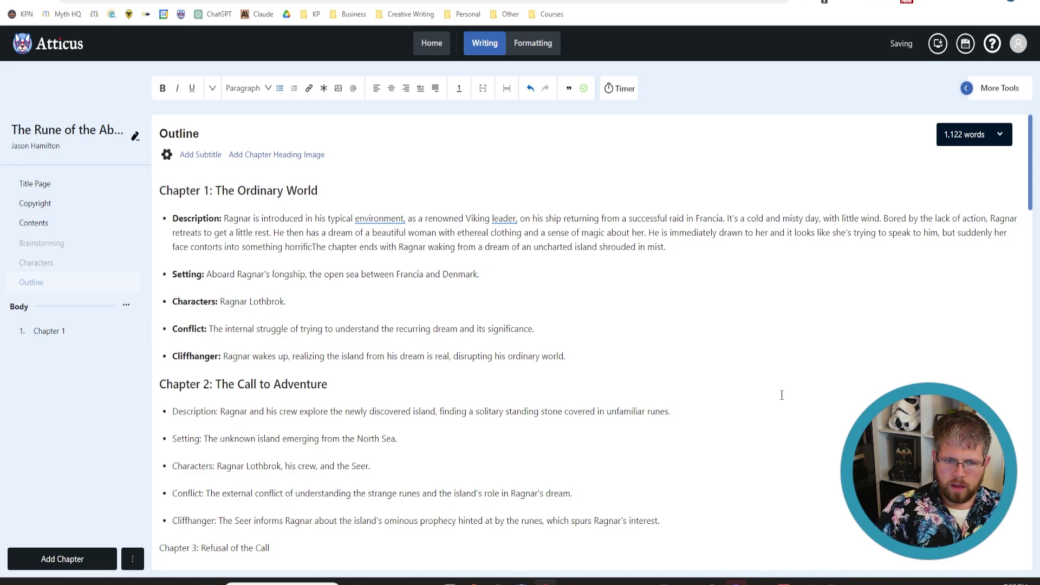
pyautogui.write(', and ')
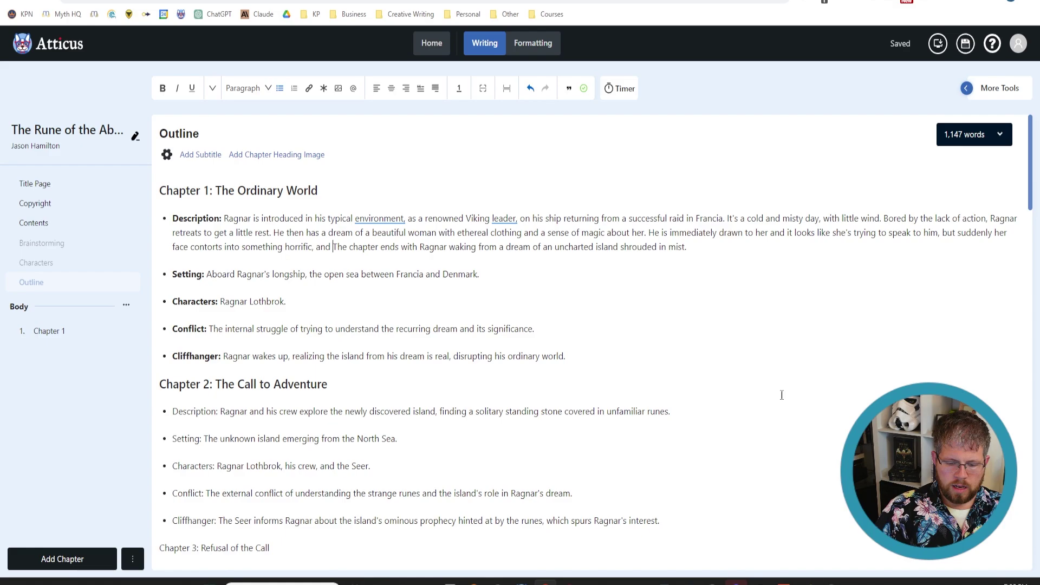
pyautogui.write('Ragna')
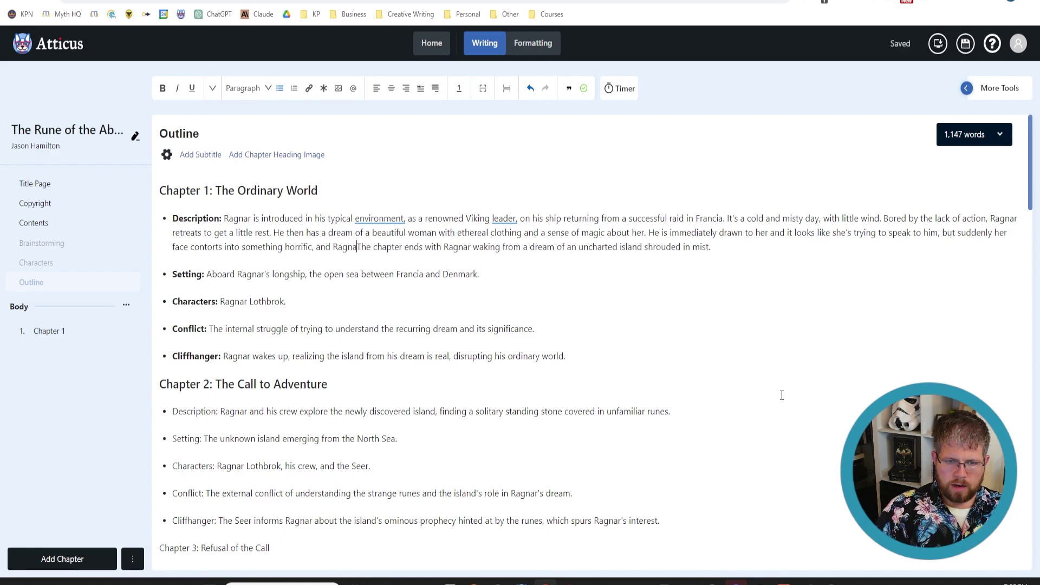
pyautogui.write('r feels a')
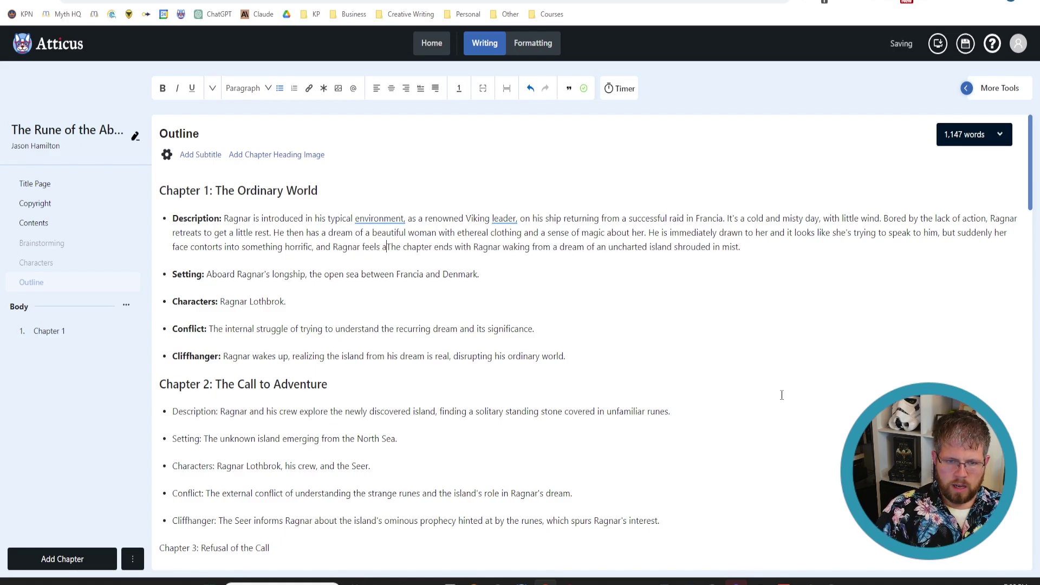
pyautogui.write(' tremendous')
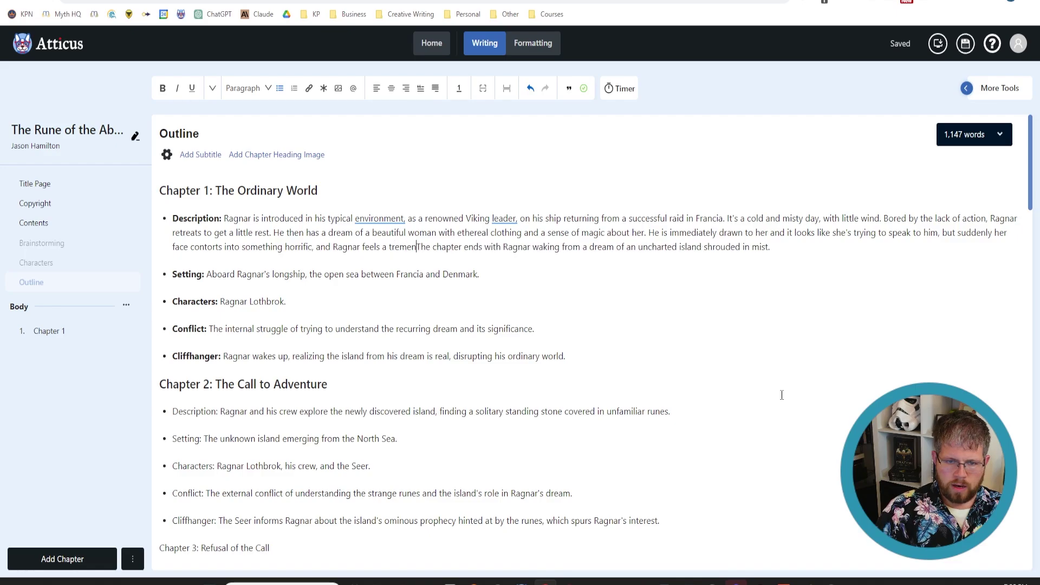
pyautogui.press('BackSpace')
pyautogui.write(', eldritch ')
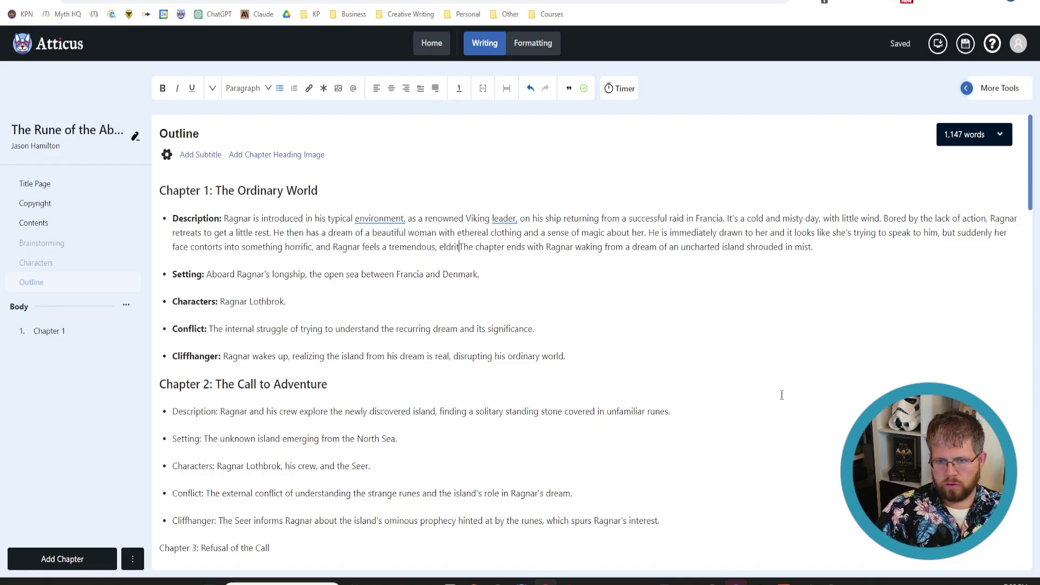
pyautogui.write('mind')
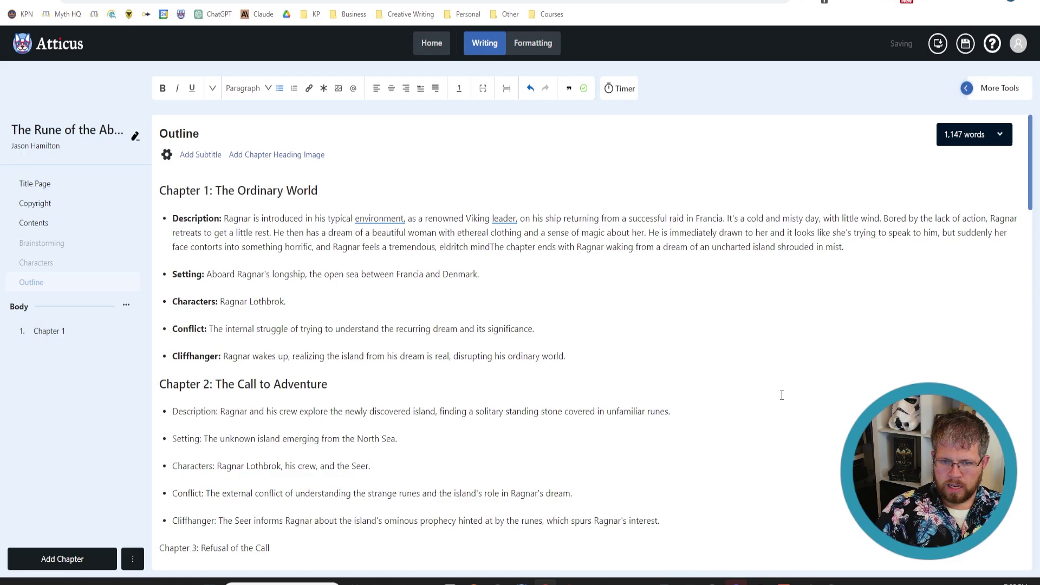
pyautogui.write(' zeroing in ')
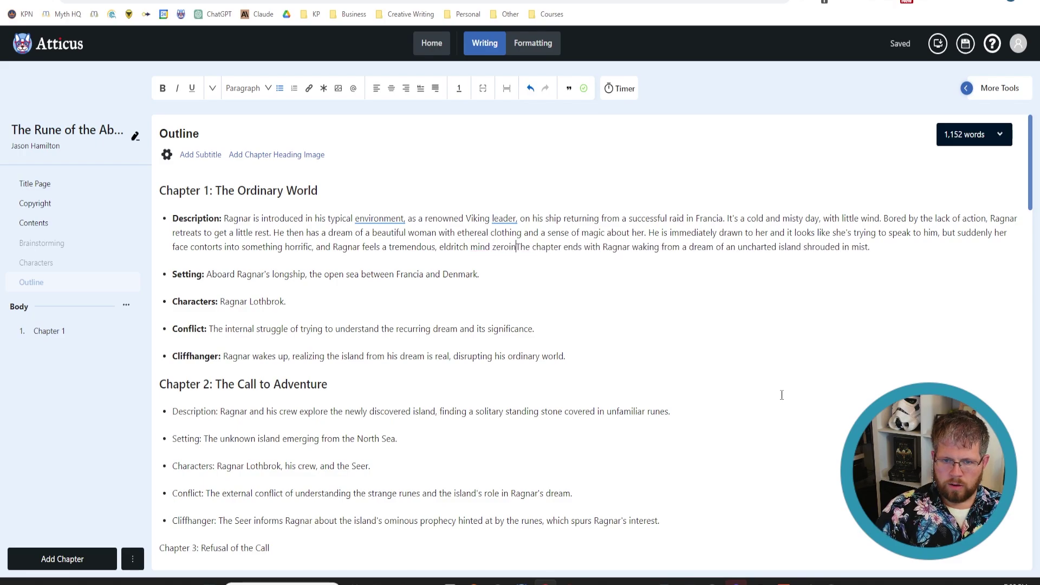
pyautogui.write('on his.')
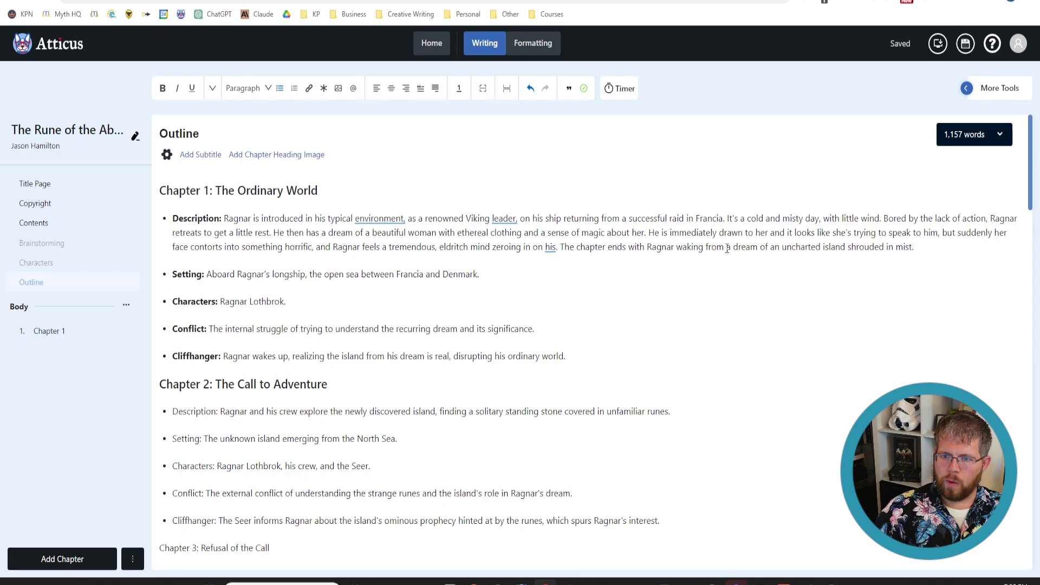
pyautogui.moveTo(726, 247); pyautogui.dragTo(919, 246)
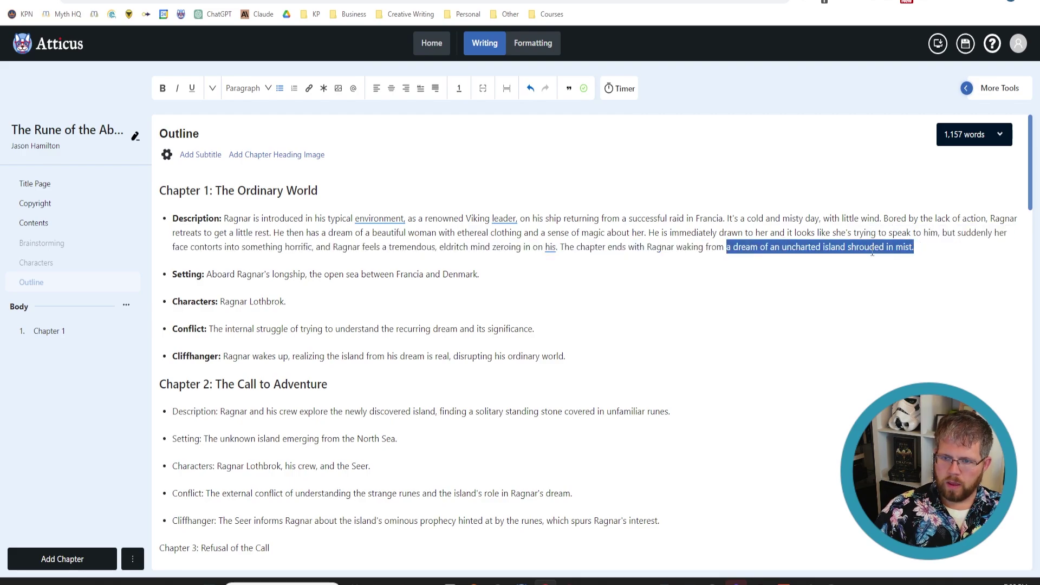
pyautogui.write('the dream, ')
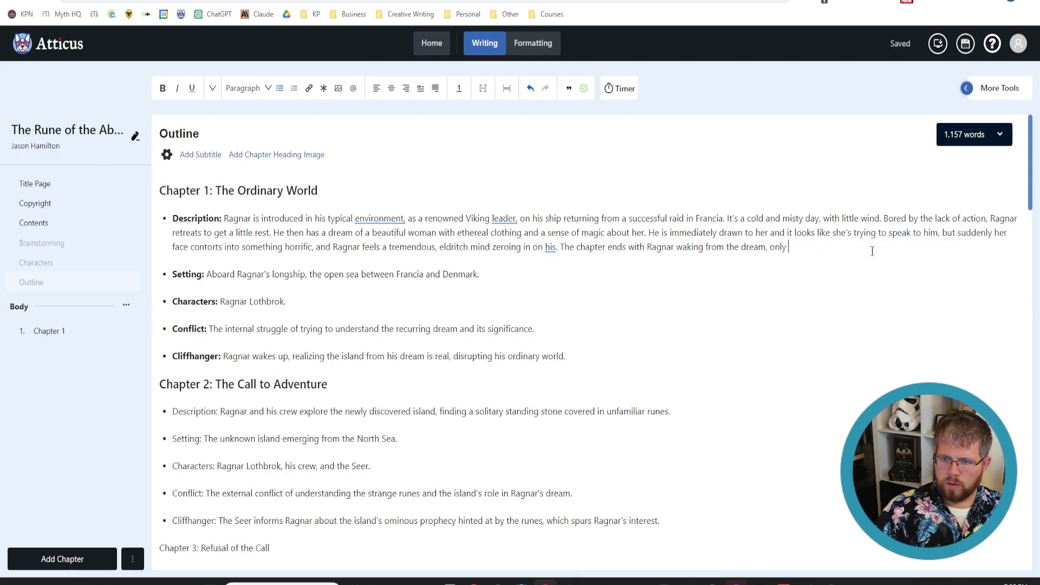
pyautogui.write('only to find that ')
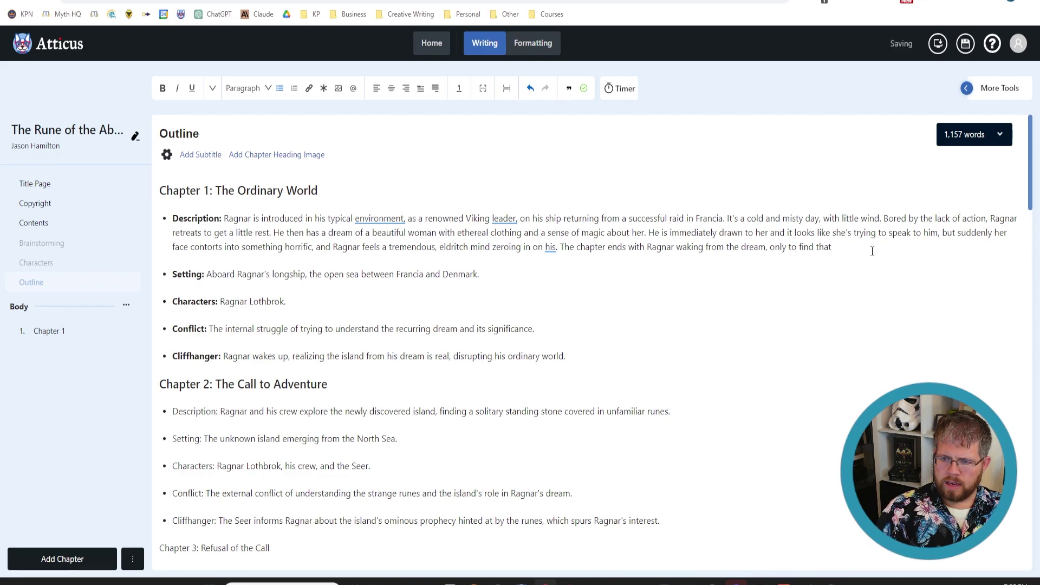
pyautogui.write('one of his men')
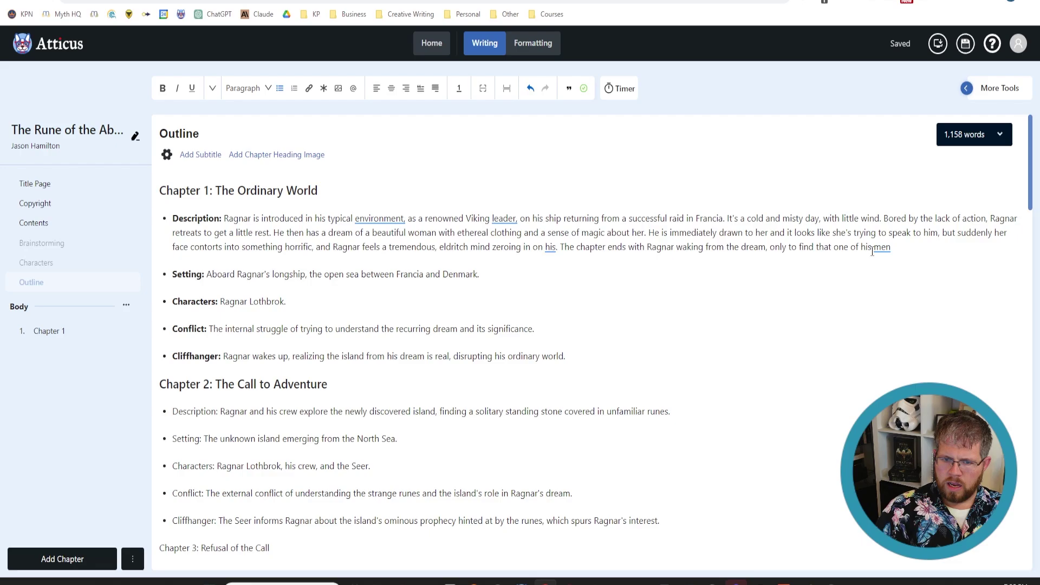
pyautogui.write(' is ')
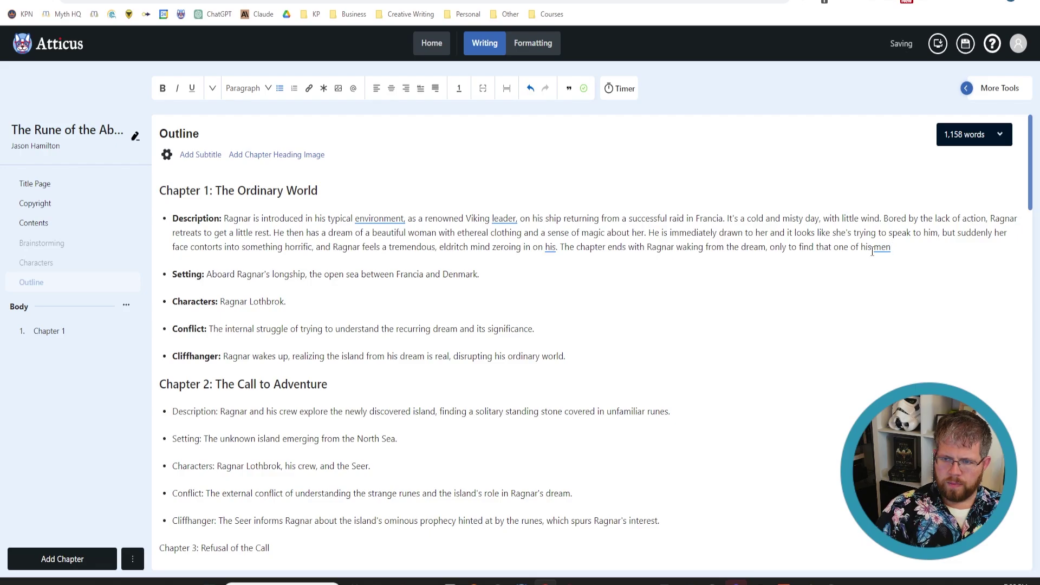
pyautogui.write('telling him')
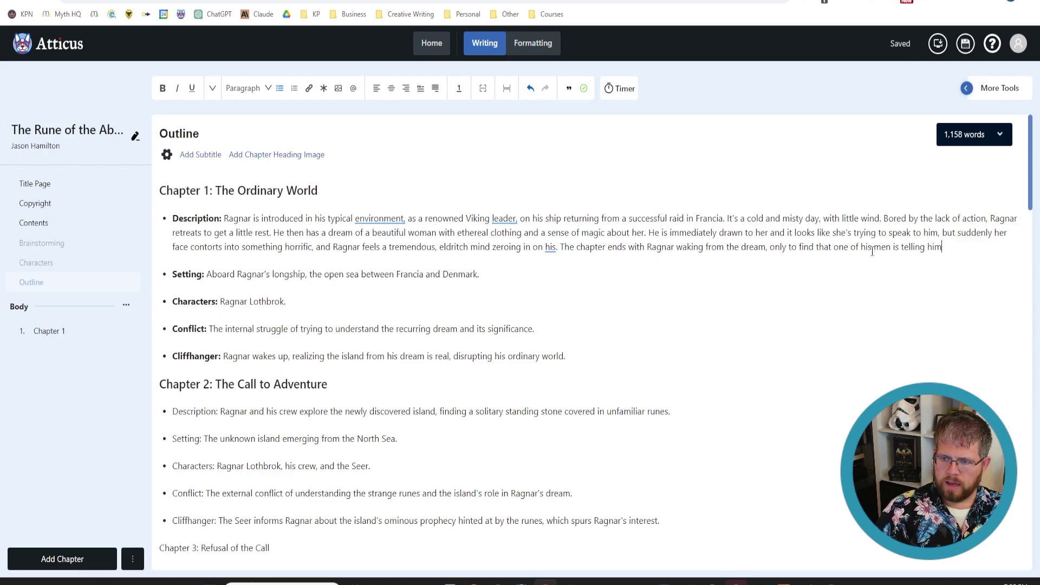
pyautogui.write(' that')
pyautogui.write(' they have com')
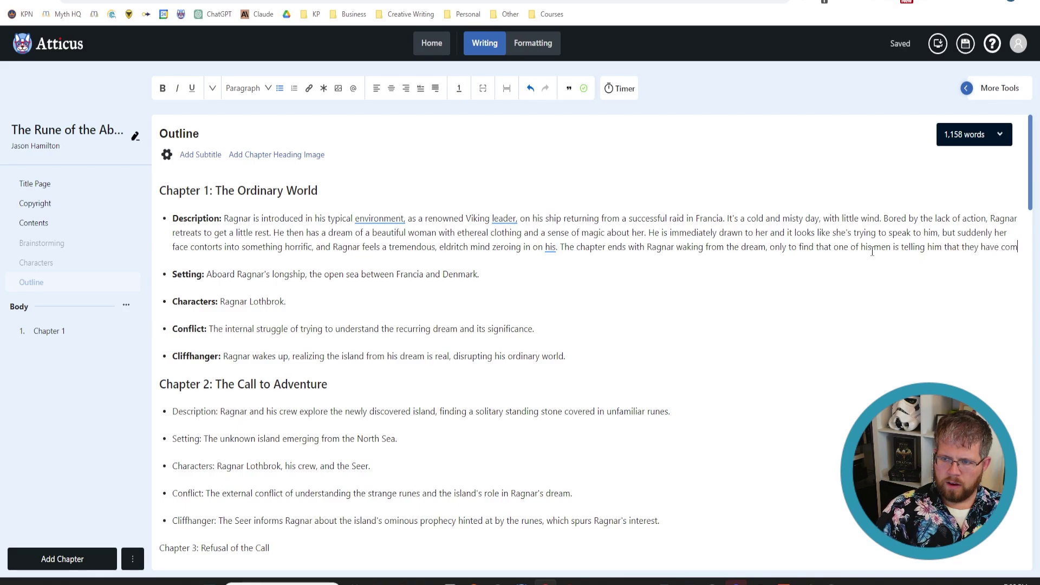
pyautogui.write('e across some kind of')
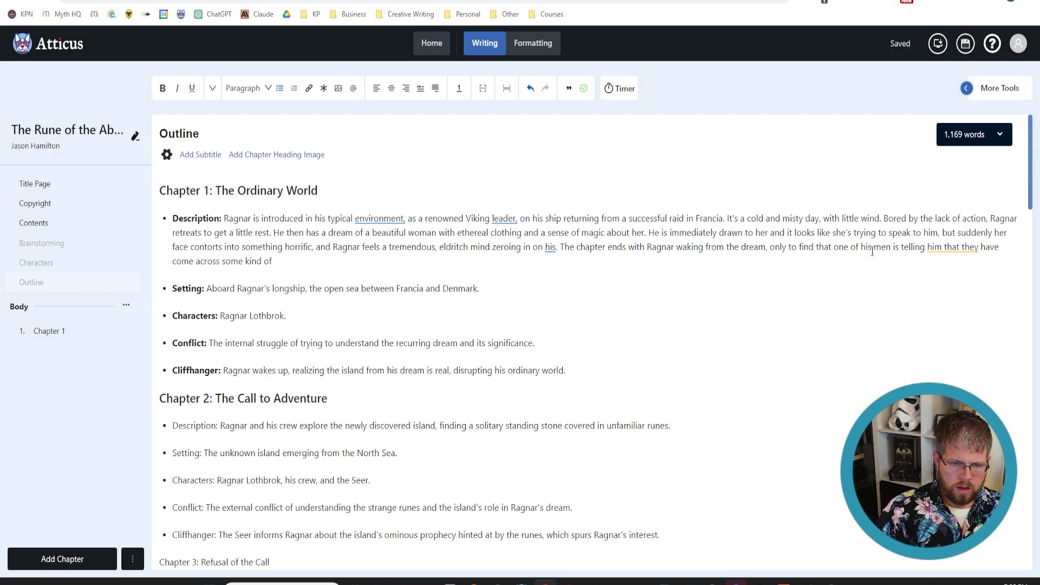
pyautogui.write(' un')
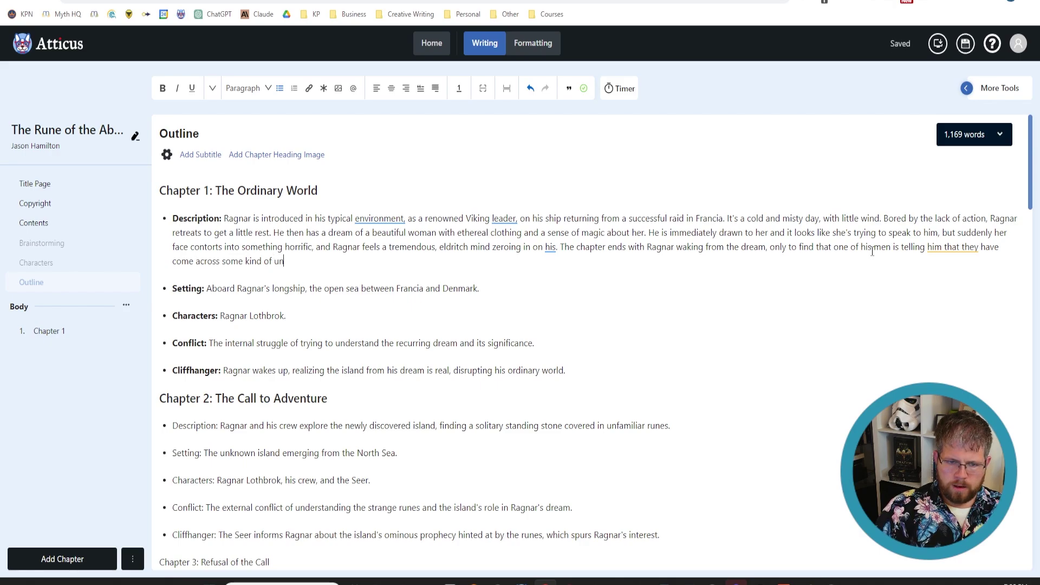
pyautogui.write('charted is')
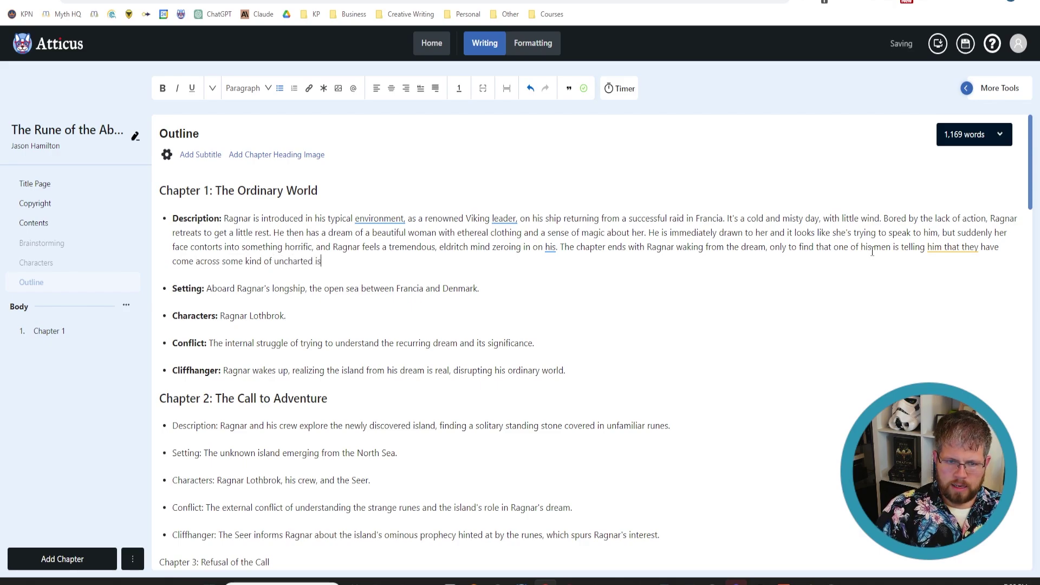
pyautogui.write('land.')
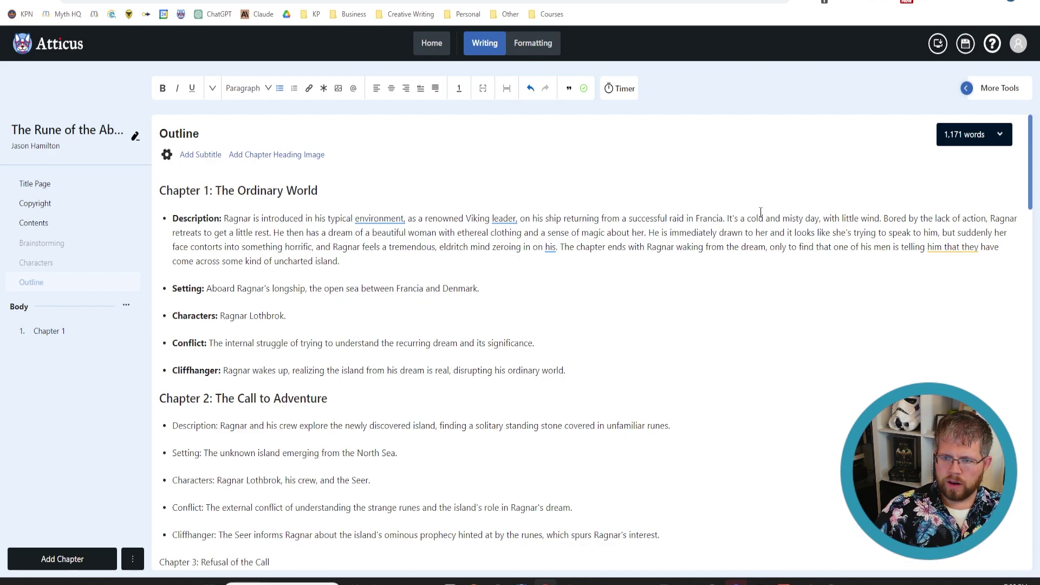
# - Insert 'We are introduced to' before 'Bored by the lack of action', then scroll through the outline
pyautogui.click(727, 218)
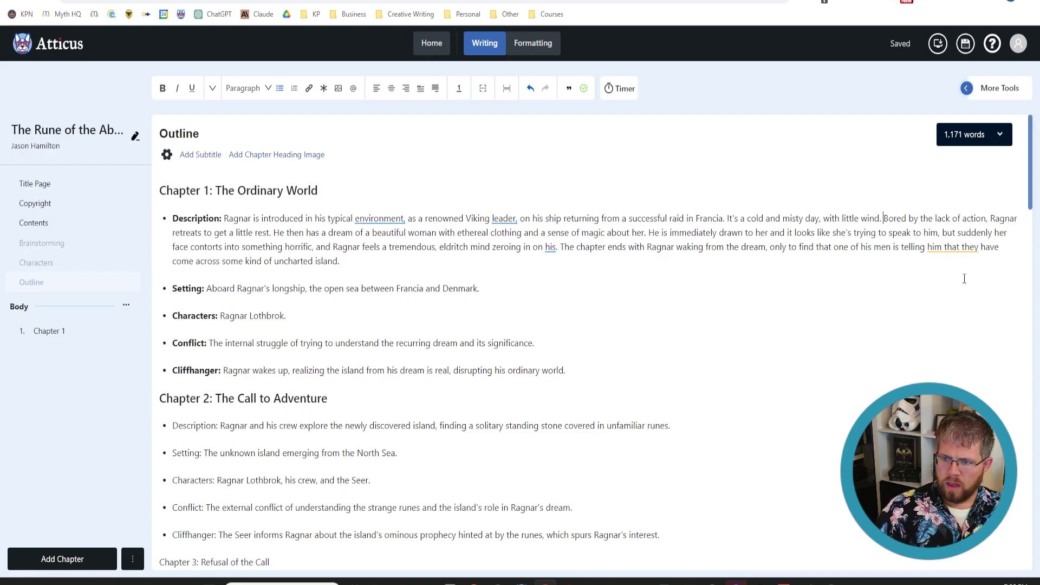
pyautogui.write('We are introdu')
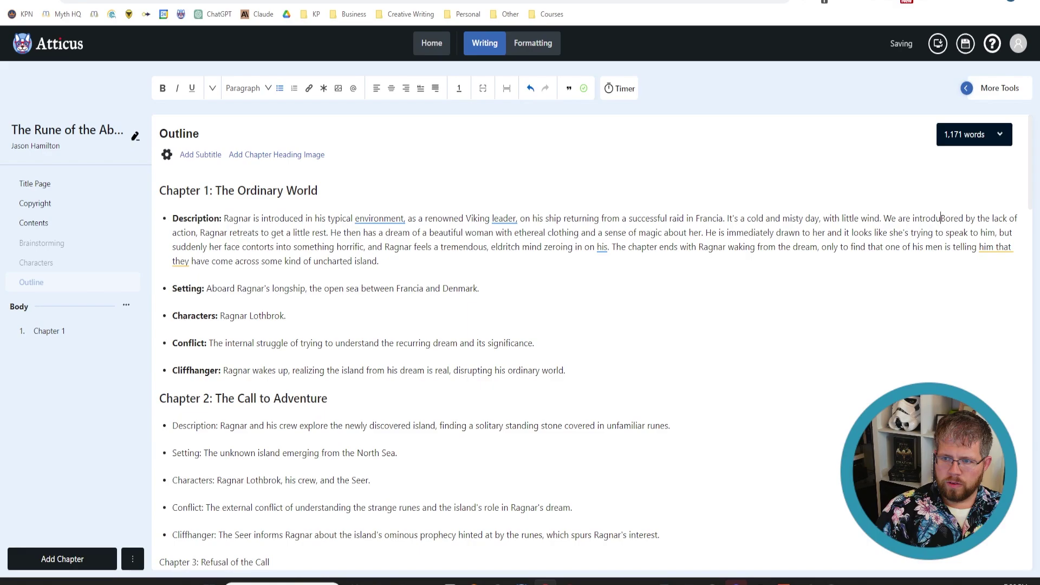
pyautogui.write('ced to')
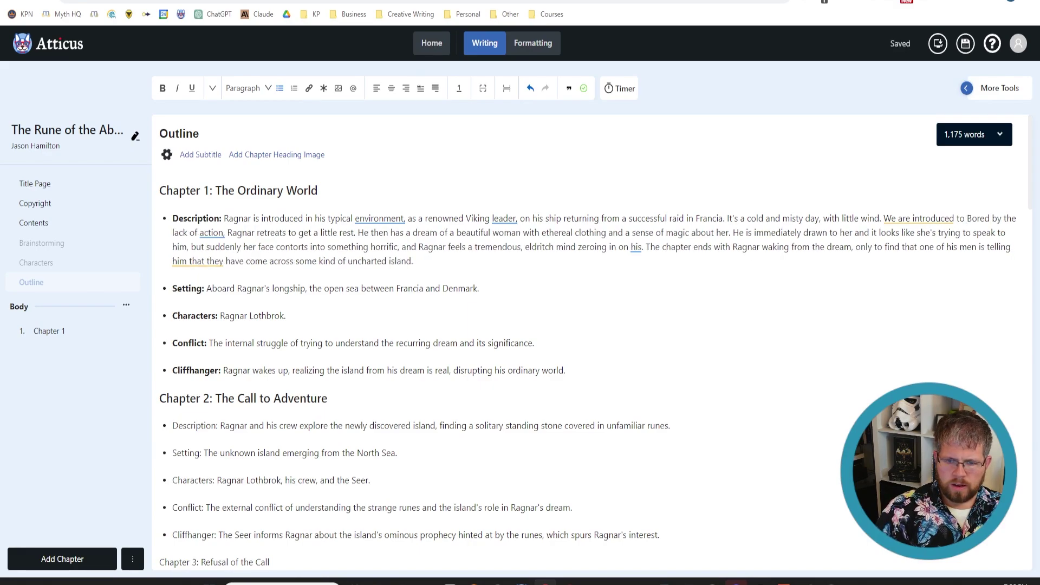
pyautogui.scroll(-4, 750, 543)
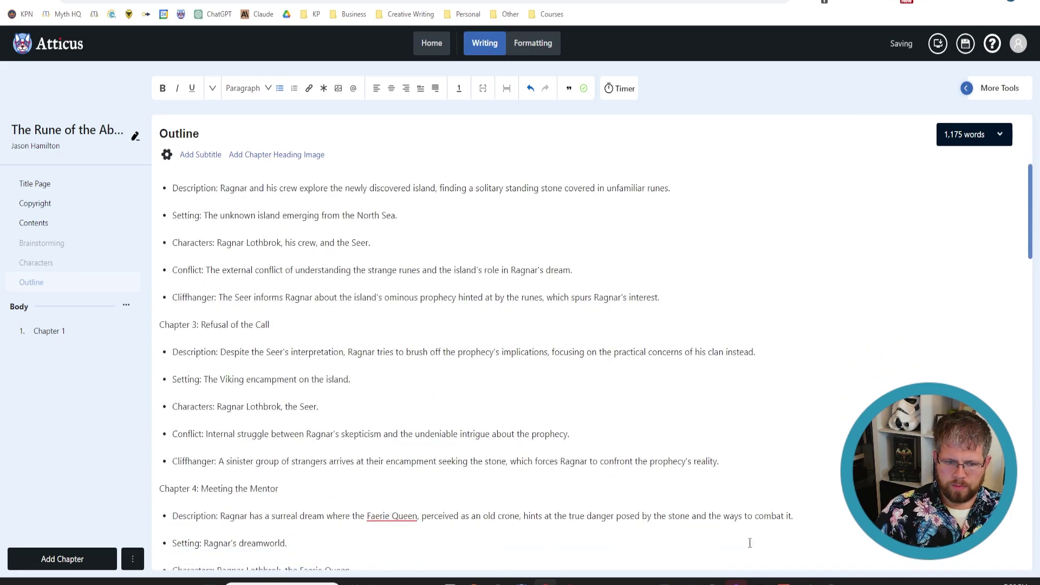
pyautogui.scroll(-4, 749, 542)
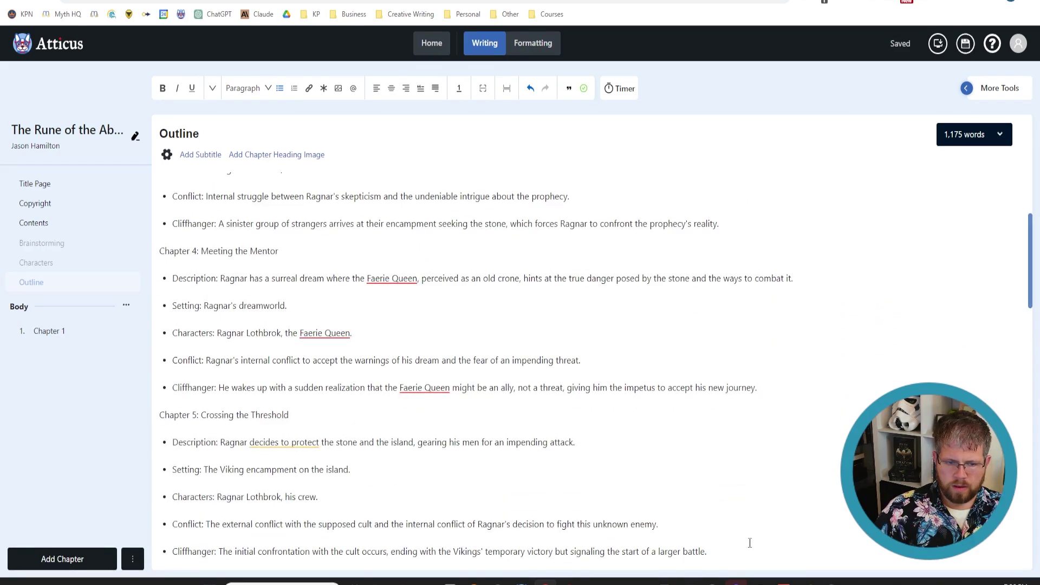
pyautogui.scroll(-7, 750, 543)
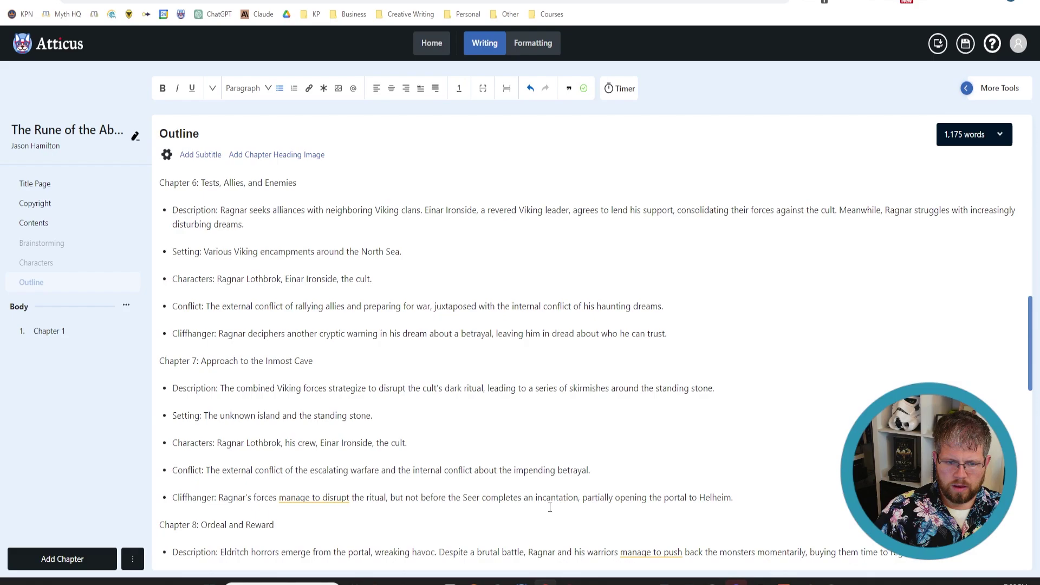
pyautogui.scroll(15, 629, 531)
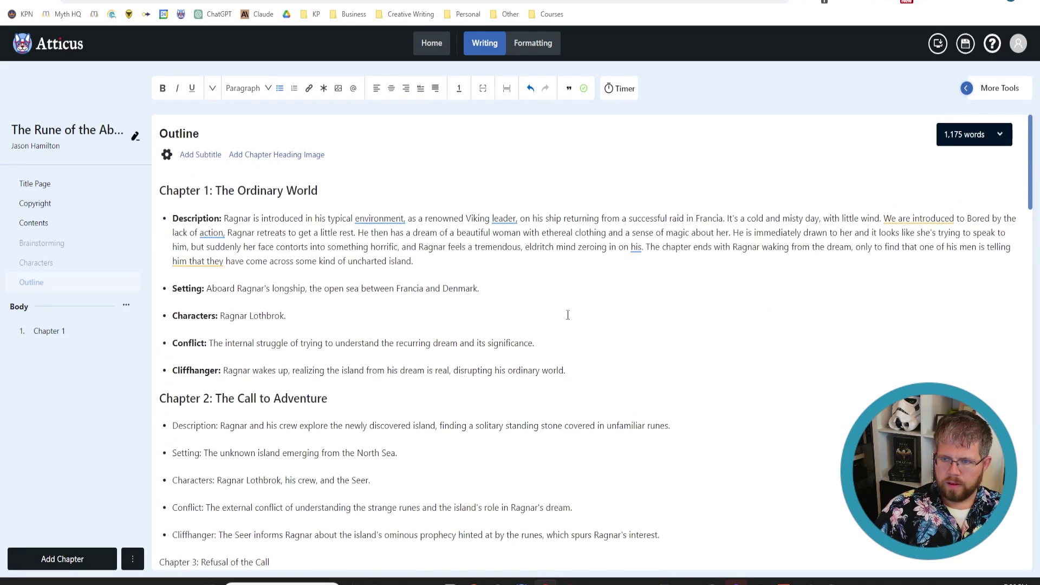
# - Add Einar's conversation with Ragnar where we learn a bit of backstory
pyautogui.write('Einar')
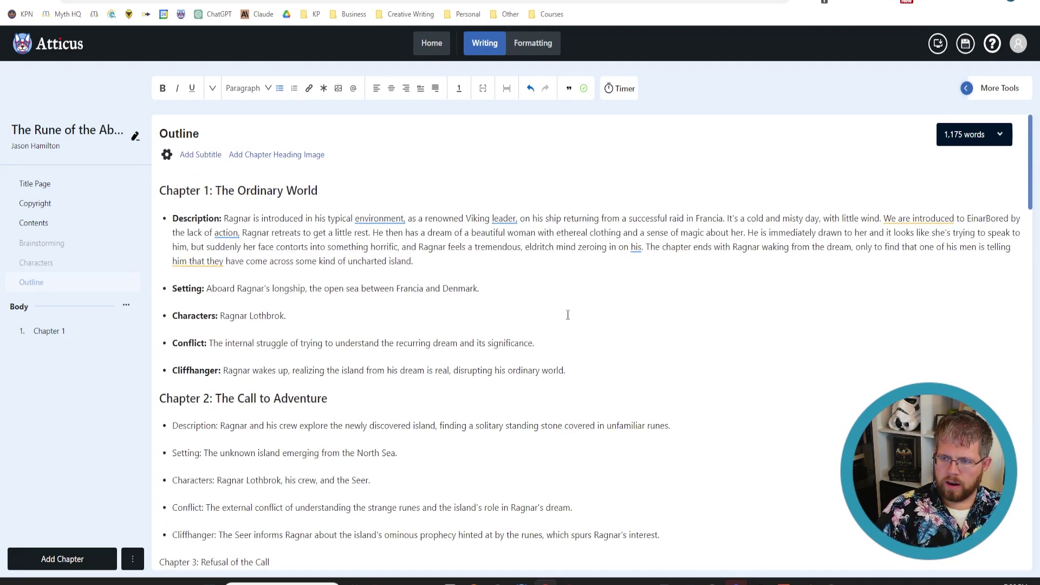
pyautogui.write(' who ')
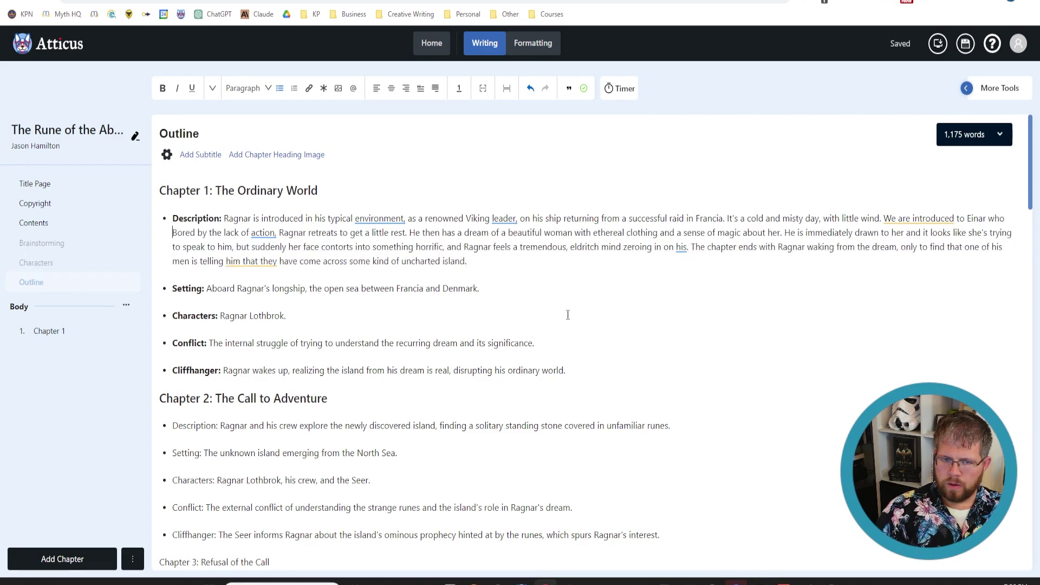
pyautogui.write('has a ')
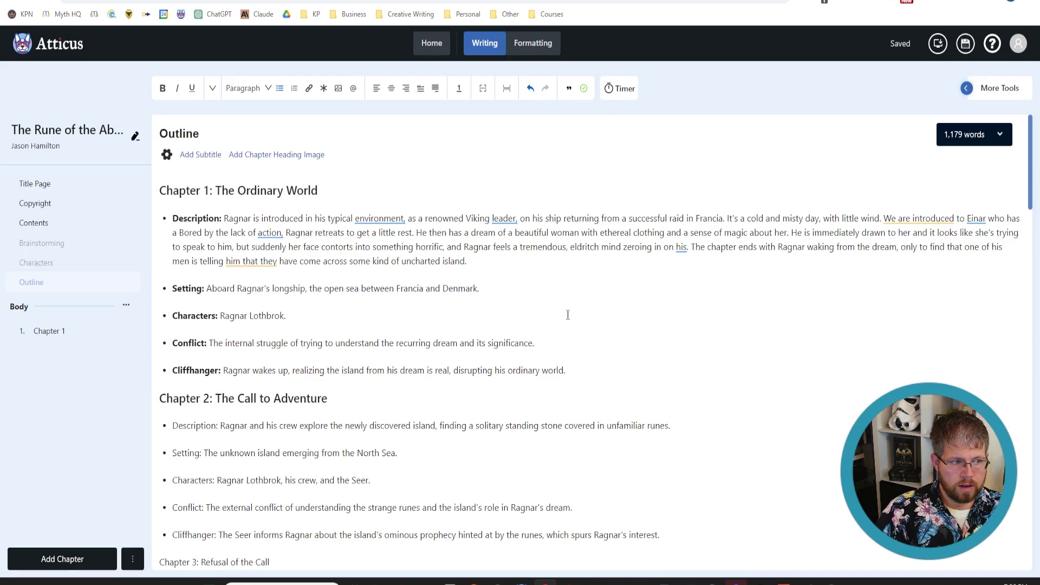
pyautogui.write('conf')
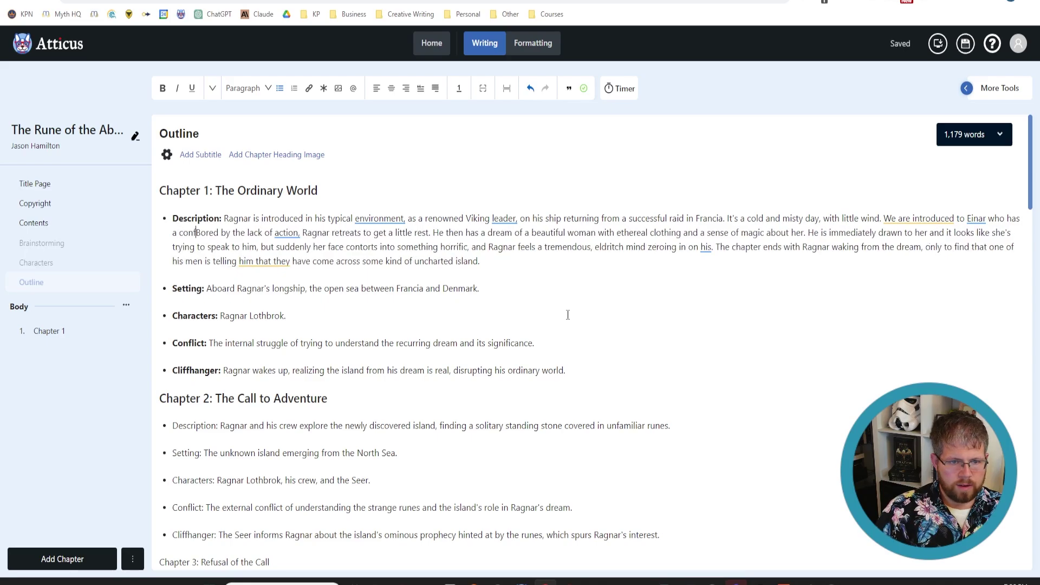
pyautogui.press('BackSpace')
pyautogui.write('versation ')
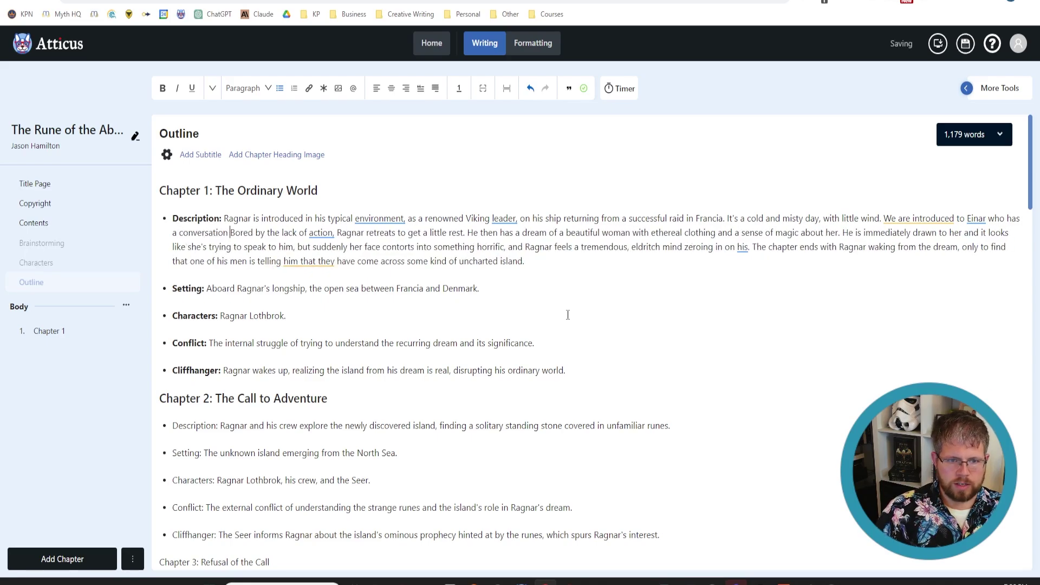
pyautogui.write('with Ragner')
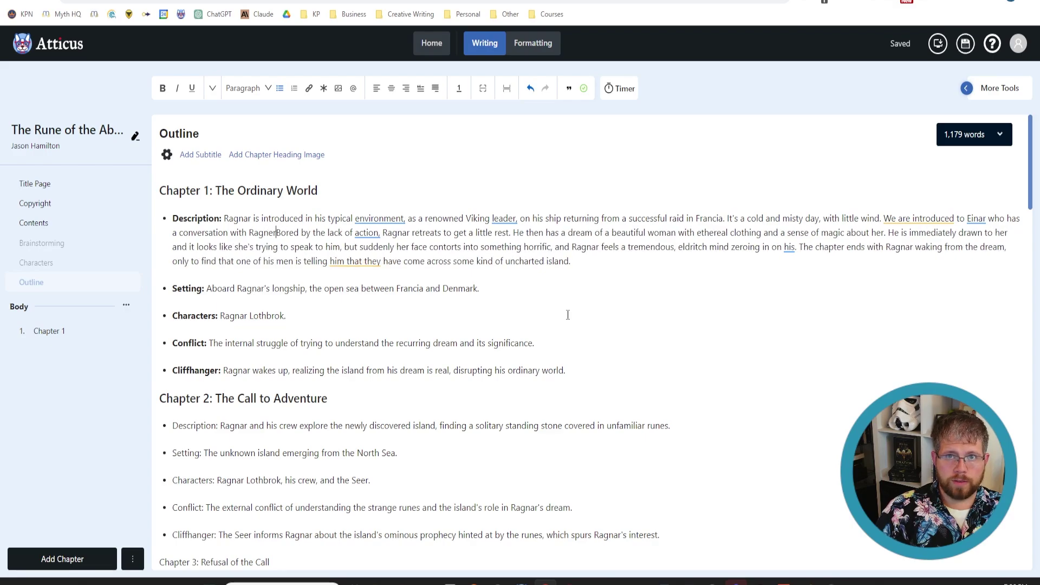
pyautogui.write('.')
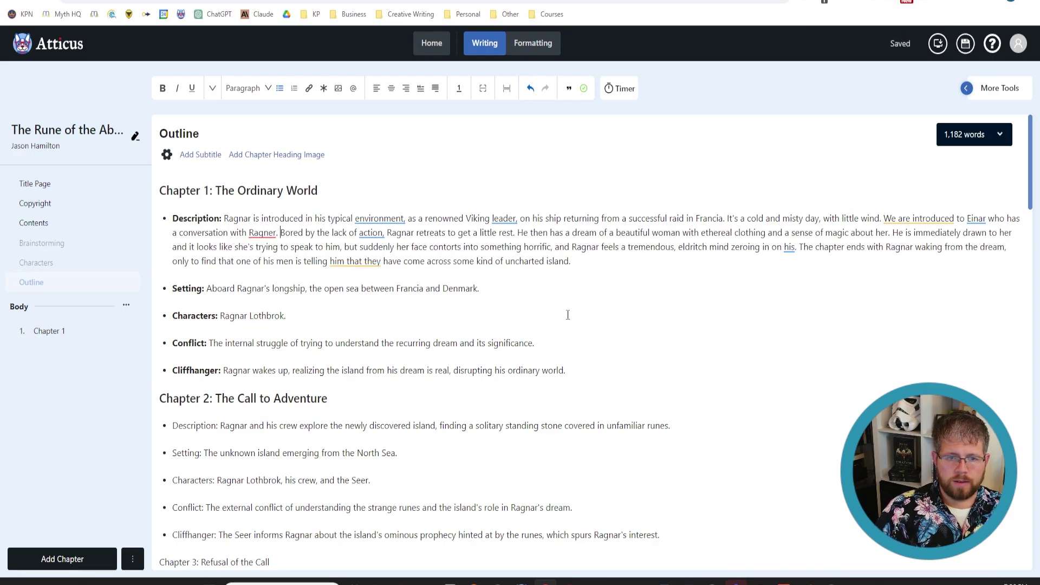
pyautogui.press('BackSpace')
pyautogui.press('BackSpace')
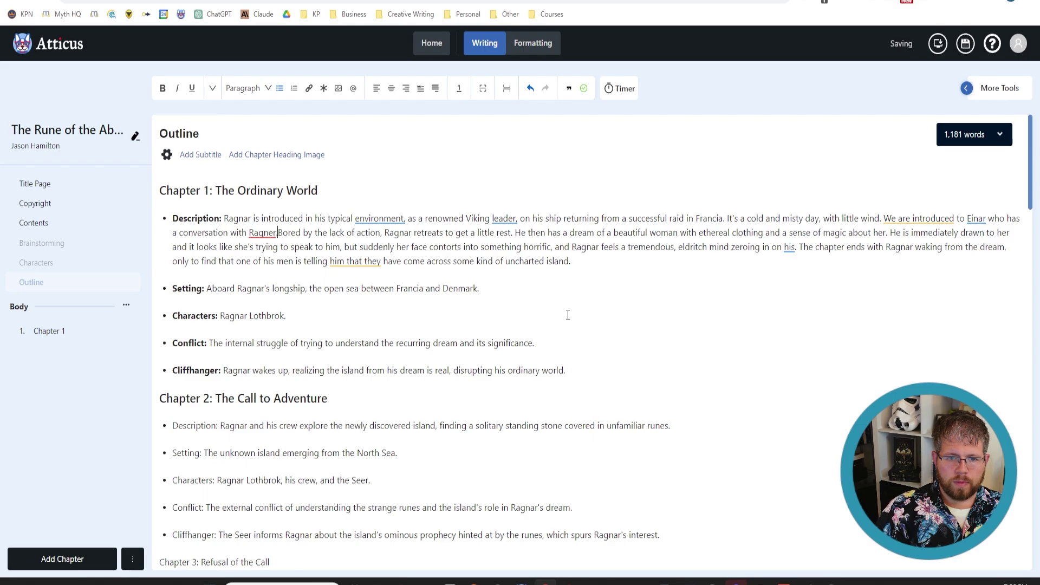
pyautogui.press('BackSpace')
pyautogui.write('where we learn a bit of backs')
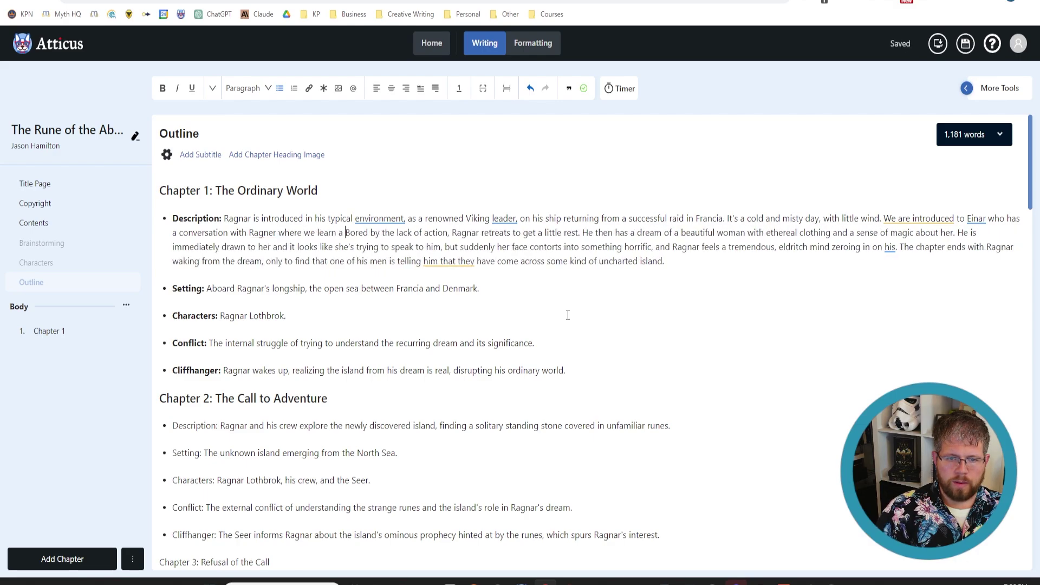
pyautogui.write('tory')
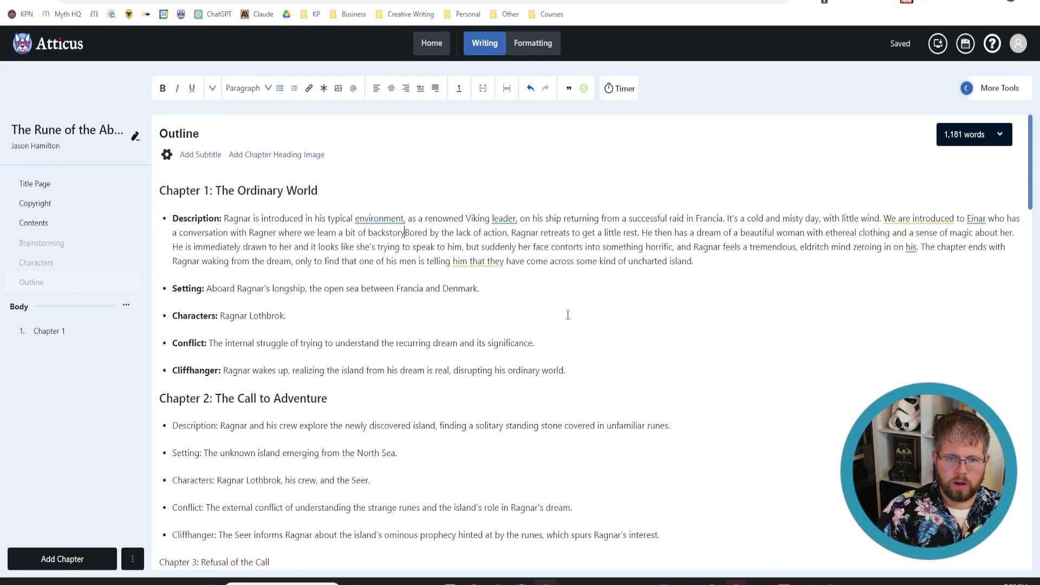
pyautogui.write('.')
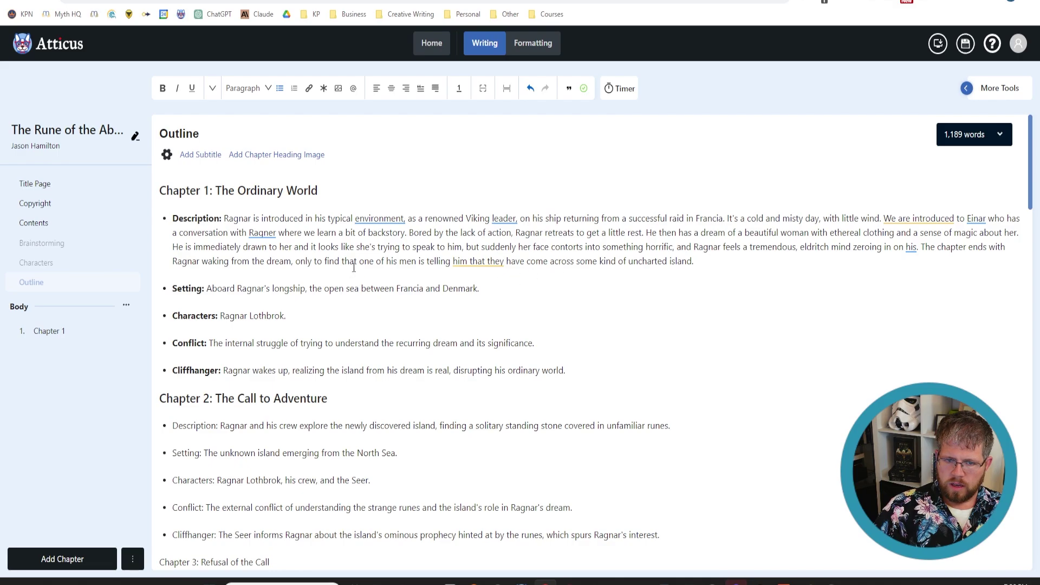
# - Add the dream's rune-covered pillar on a dank, muddy island and Einar waking Ragnar about that island
pyautogui.moveTo(342, 264); pyautogui.dragTo(451, 262)
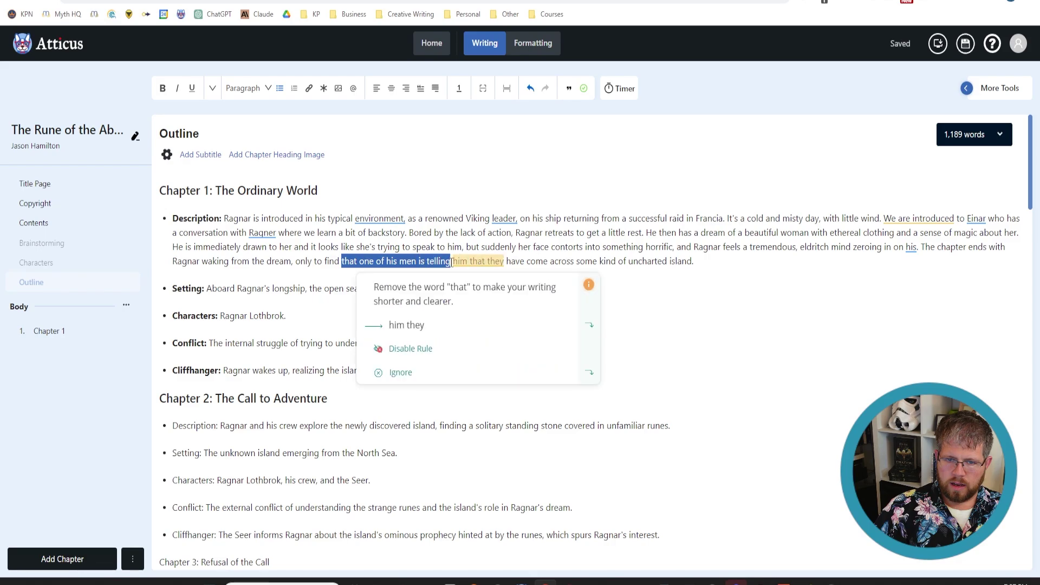
pyautogui.write('Einar has been try')
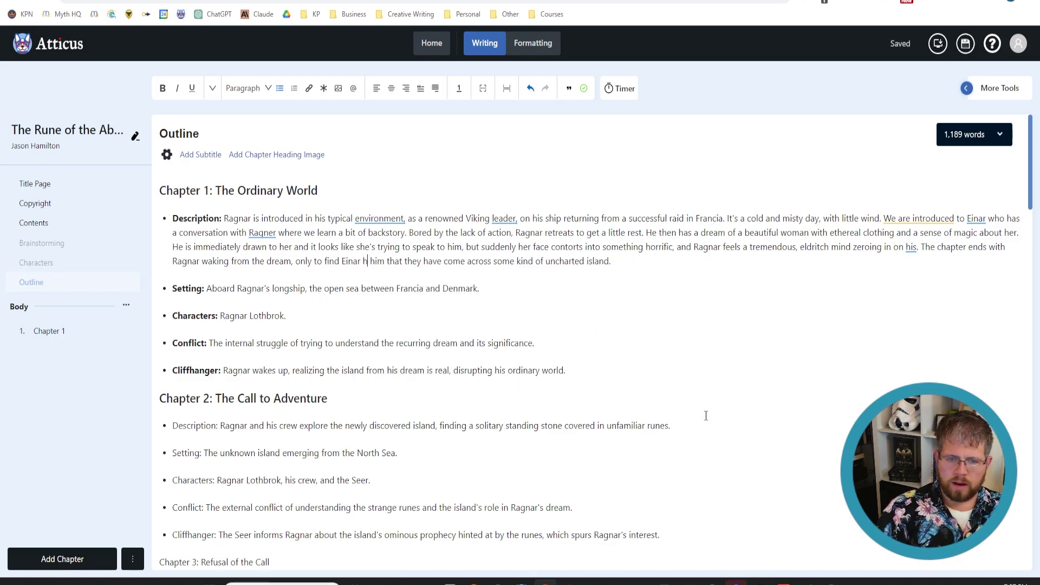
pyautogui.write('ing to wake him')
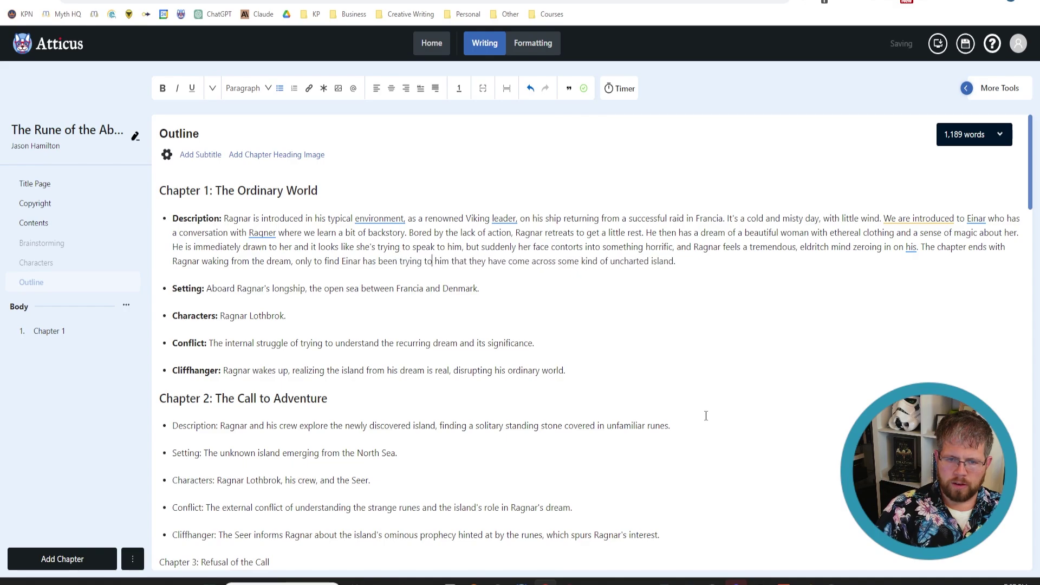
pyautogui.write(', to t')
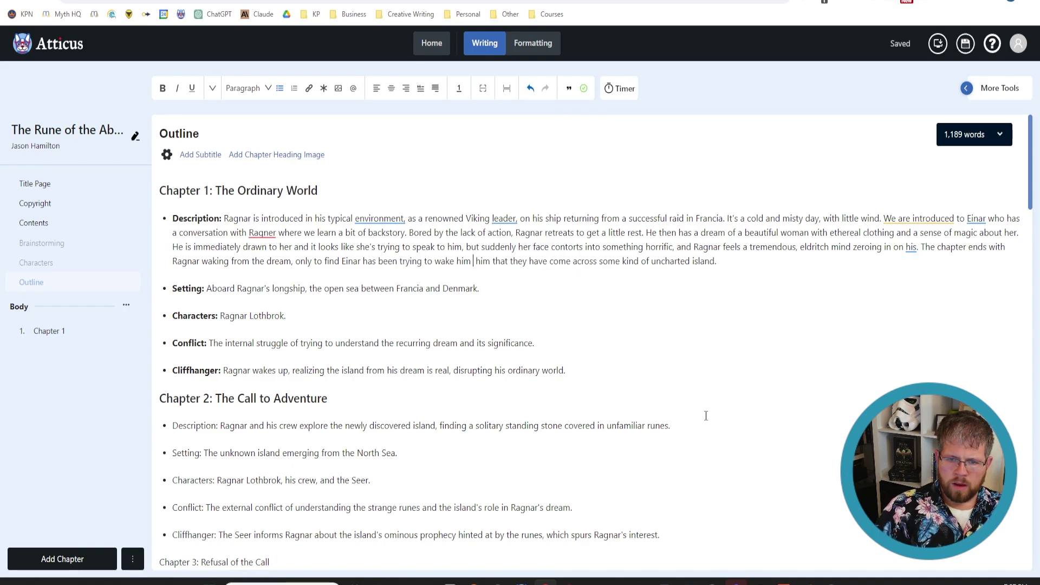
pyautogui.write('ell')
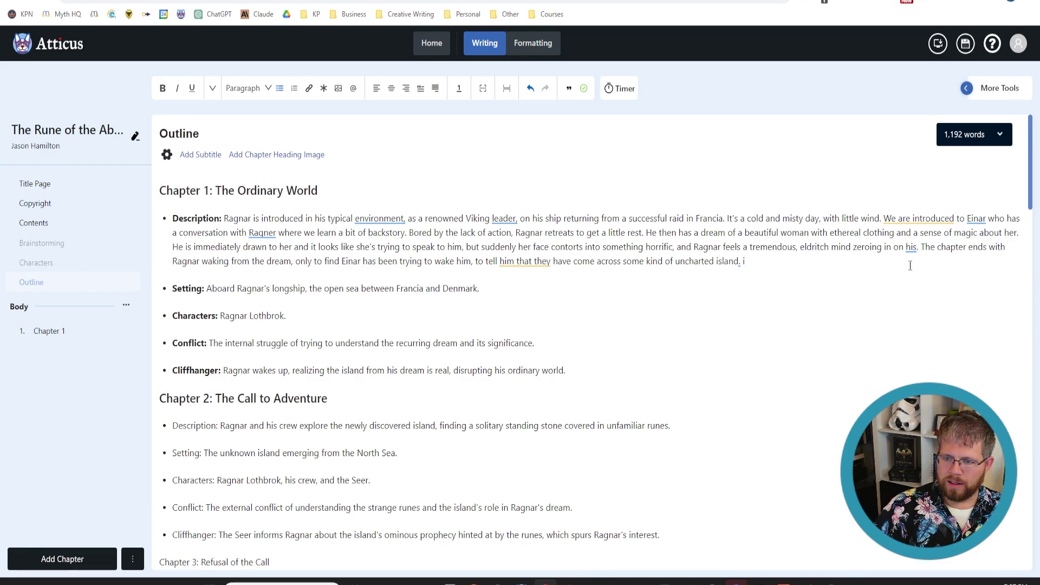
pyautogui.click(920, 246)
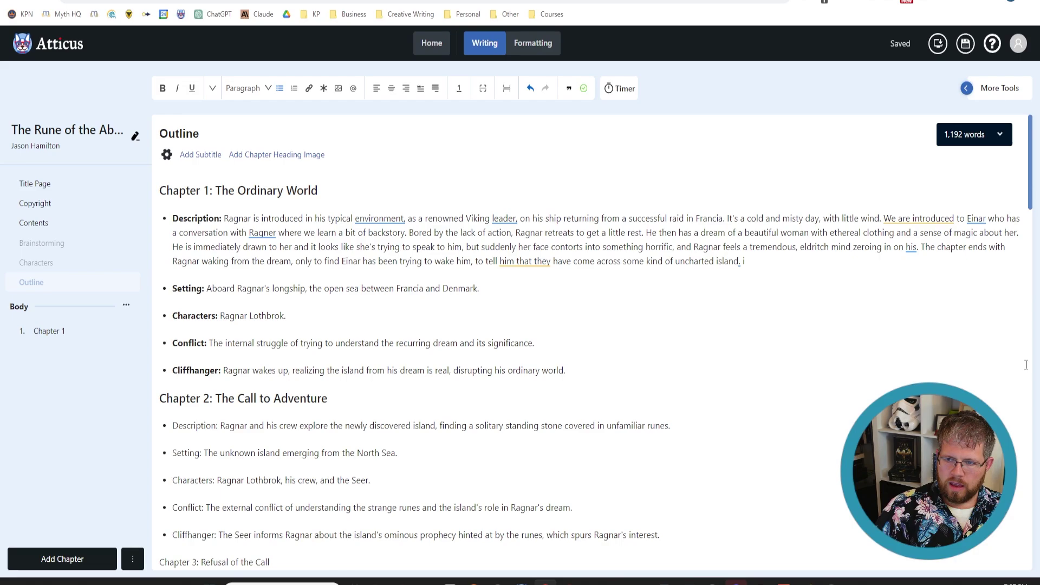
pyautogui.write('The dream e')
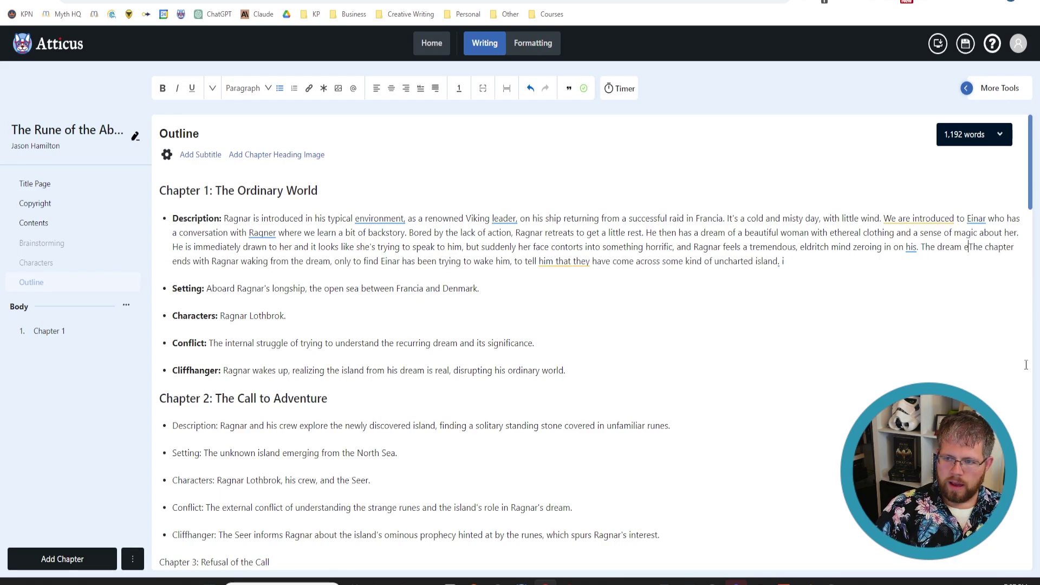
pyautogui.write('nds by hi')
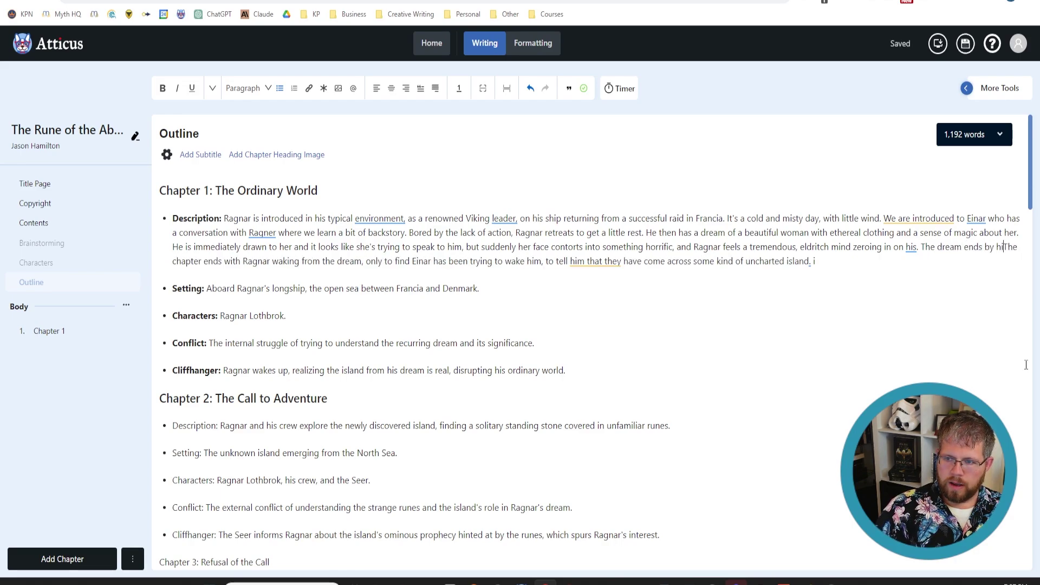
pyautogui.write('m seeing a tower')
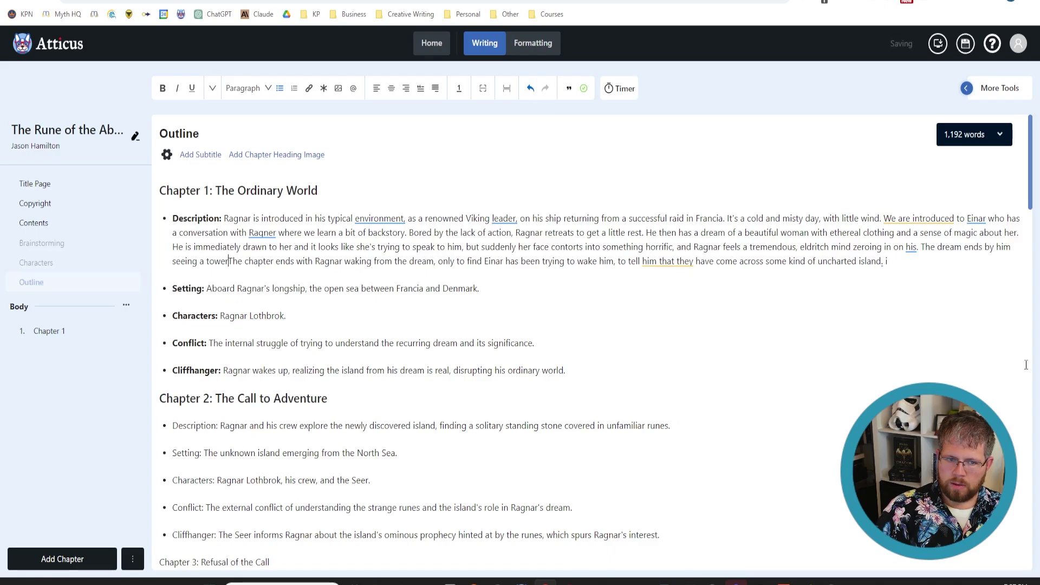
pyautogui.write('ing ')
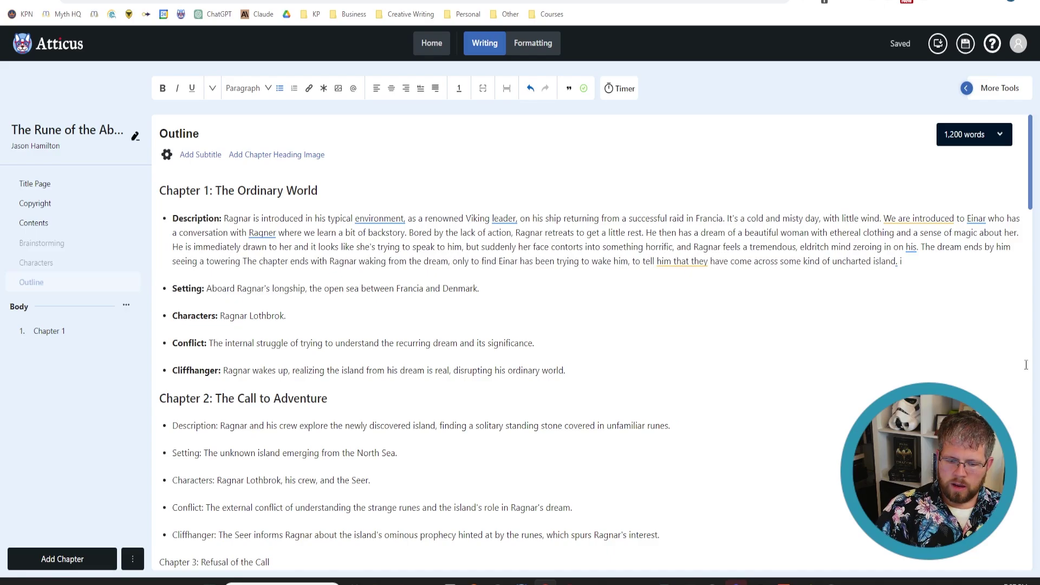
pyautogui.write('pillar cove')
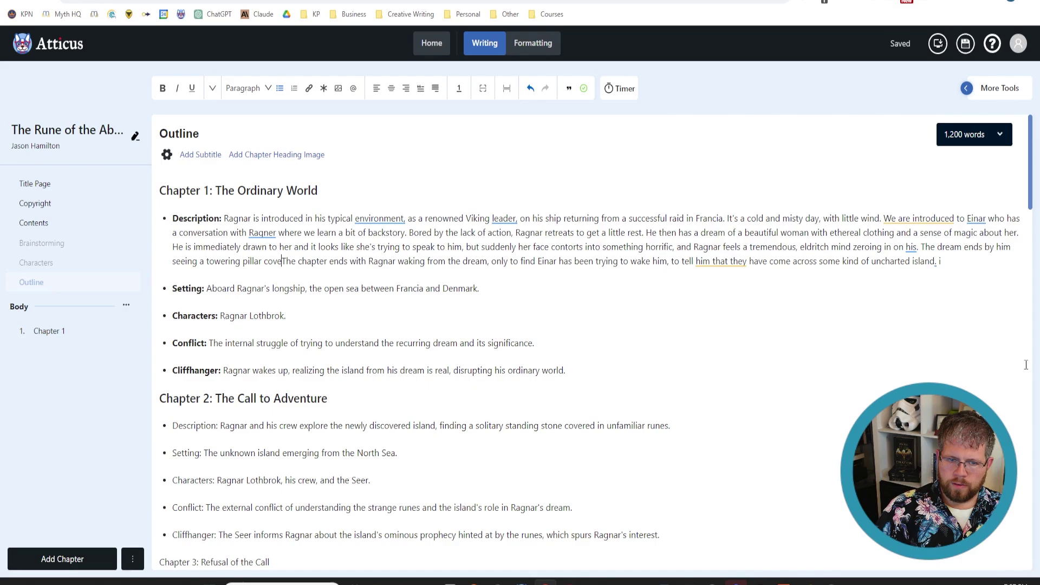
pyautogui.write('red in rune stones')
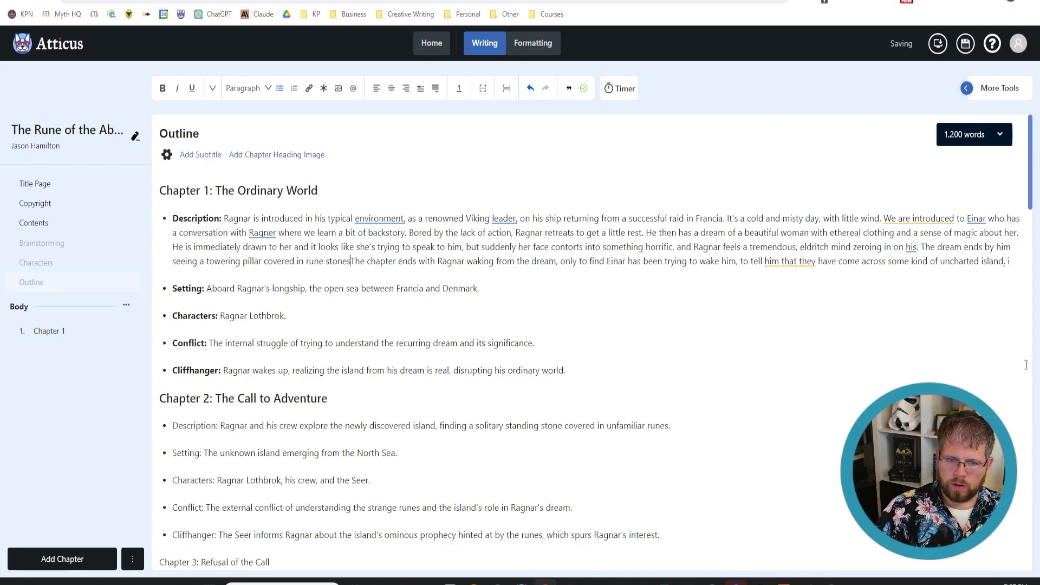
pyautogui.press('BackSpace')
pyautogui.press('BackSpace')
pyautogui.press('BackSpace')
pyautogui.press('BackSpace')
pyautogui.press('BackSpace')
pyautogui.press('BackSpace')
pyautogui.press('BackSpace')
pyautogui.write('s')
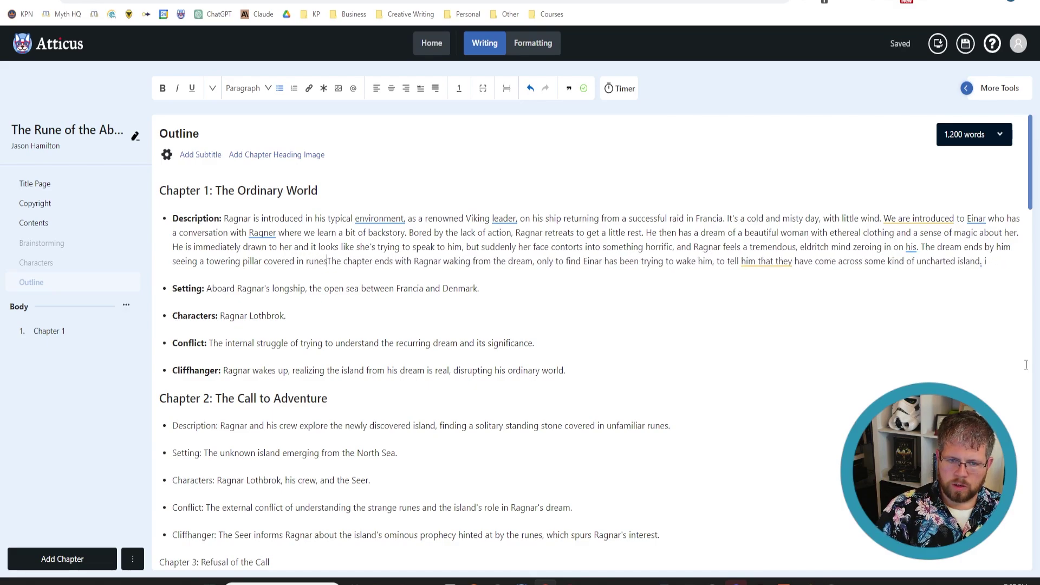
pyautogui.write(', located in a dan')
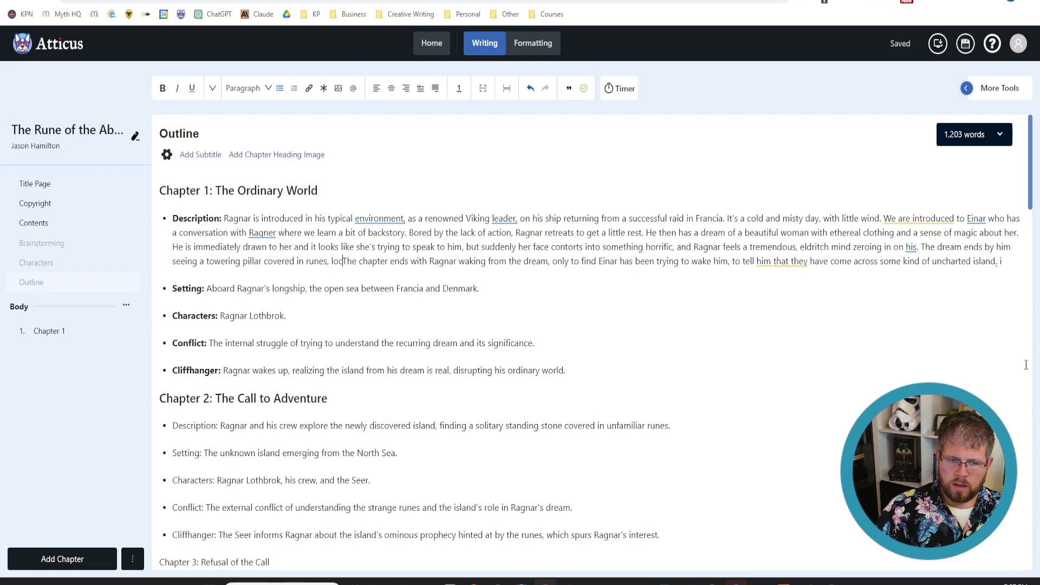
pyautogui.write('k, muddy ')
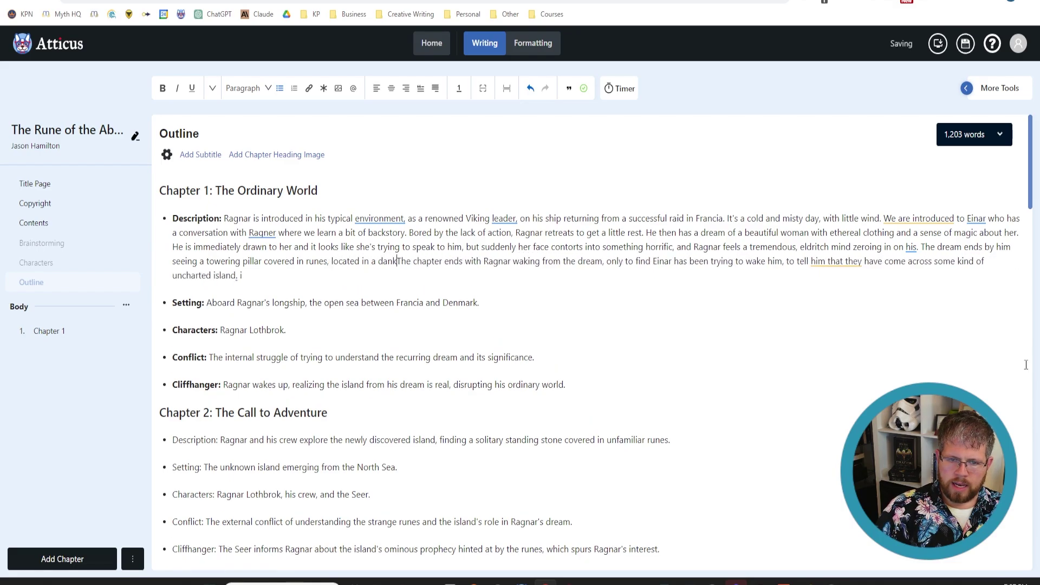
pyautogui.write('island.')
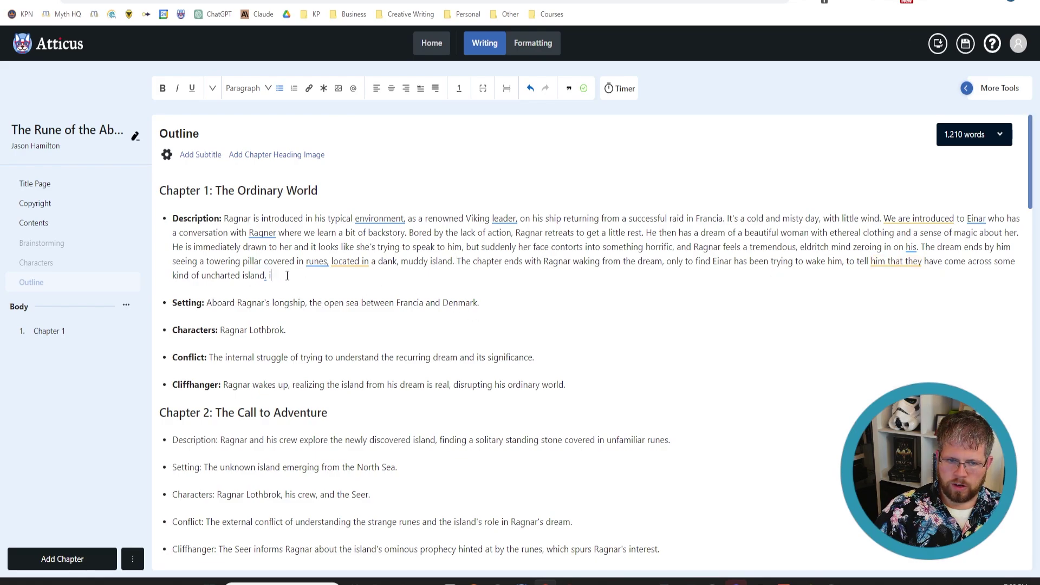
pyautogui.write('same island from his')
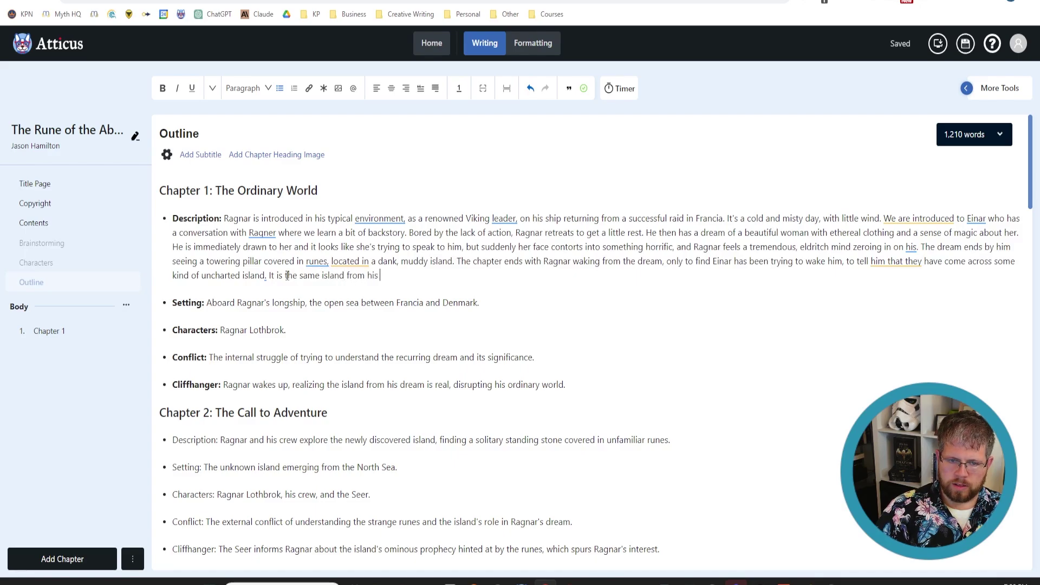
pyautogui.write(' dream.')
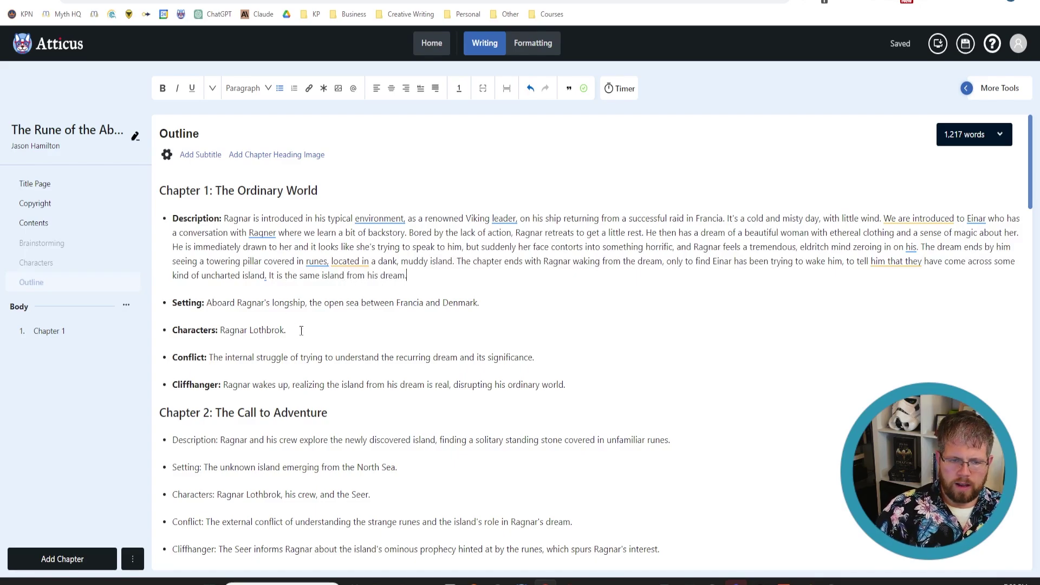
# - Add Einar to the end of Chapter 1's Characters list
pyautogui.moveTo(207, 303); pyautogui.dragTo(404, 322)
pyautogui.click(386, 339)
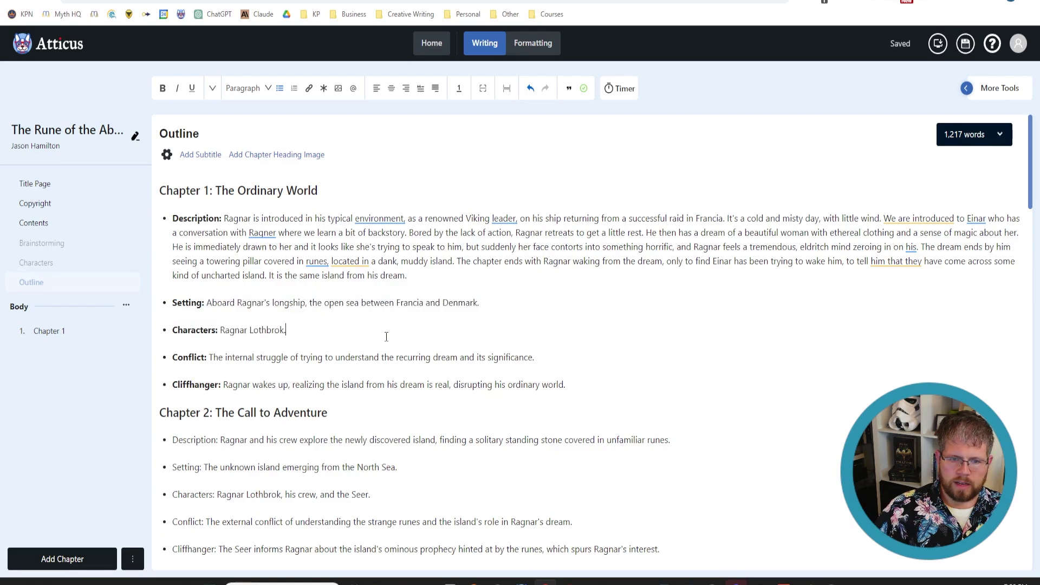
pyautogui.click(207, 304)
pyautogui.moveTo(207, 305); pyautogui.dragTo(499, 303)
pyautogui.click(499, 304)
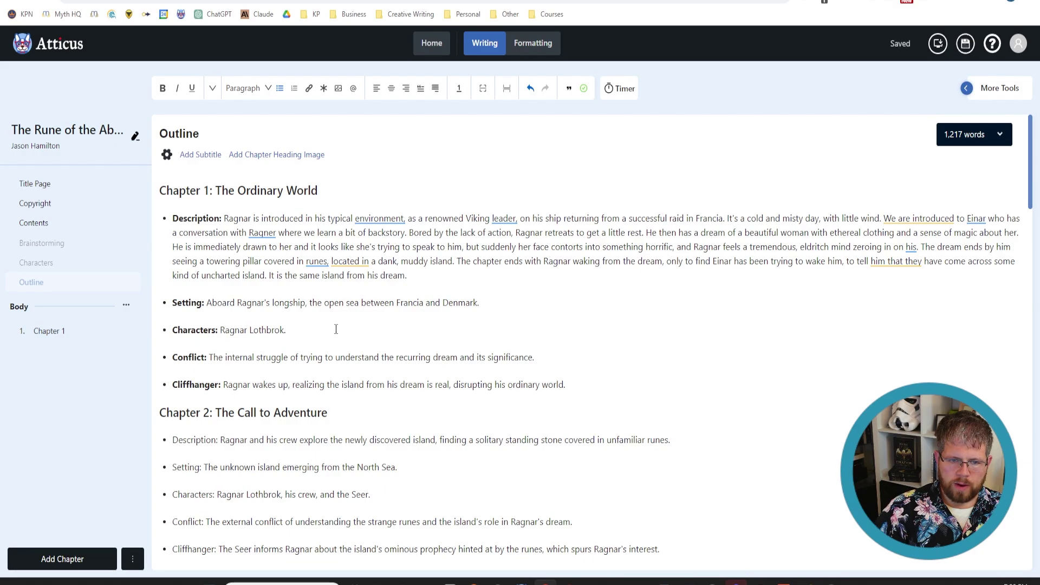
pyautogui.write('Einar')
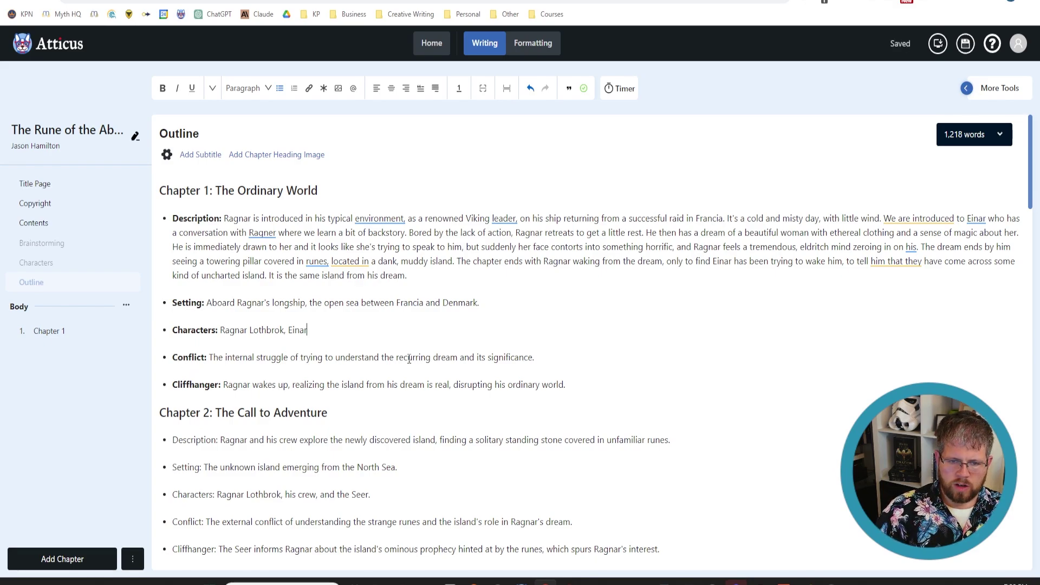
# - Replace the Conflict text after 'The' with frustration at the cold, foggy ocean and Ragnar's post-dream struggle
pyautogui.moveTo(574, 357); pyautogui.dragTo(210, 360)
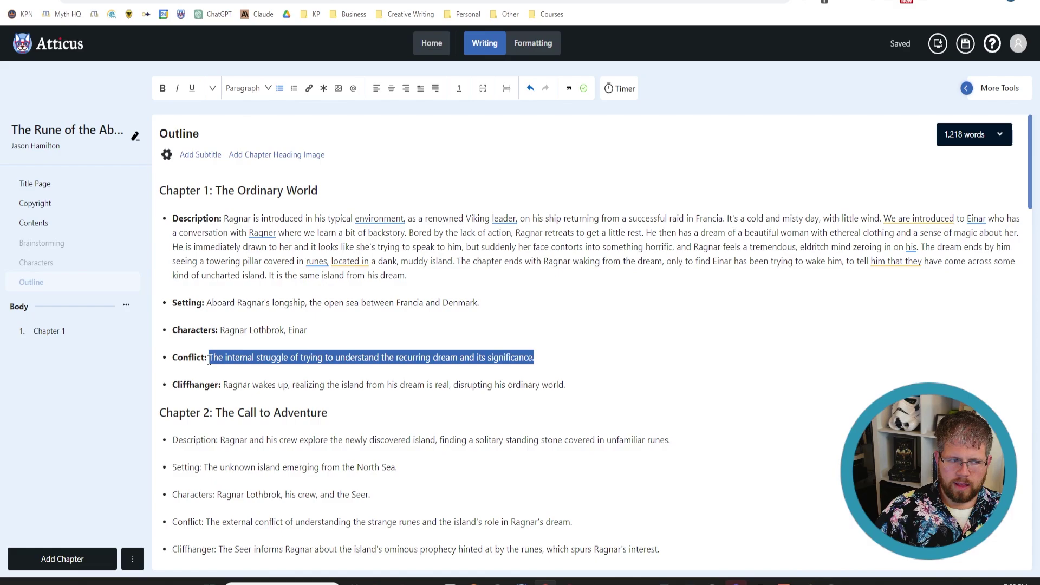
pyautogui.click(268, 356)
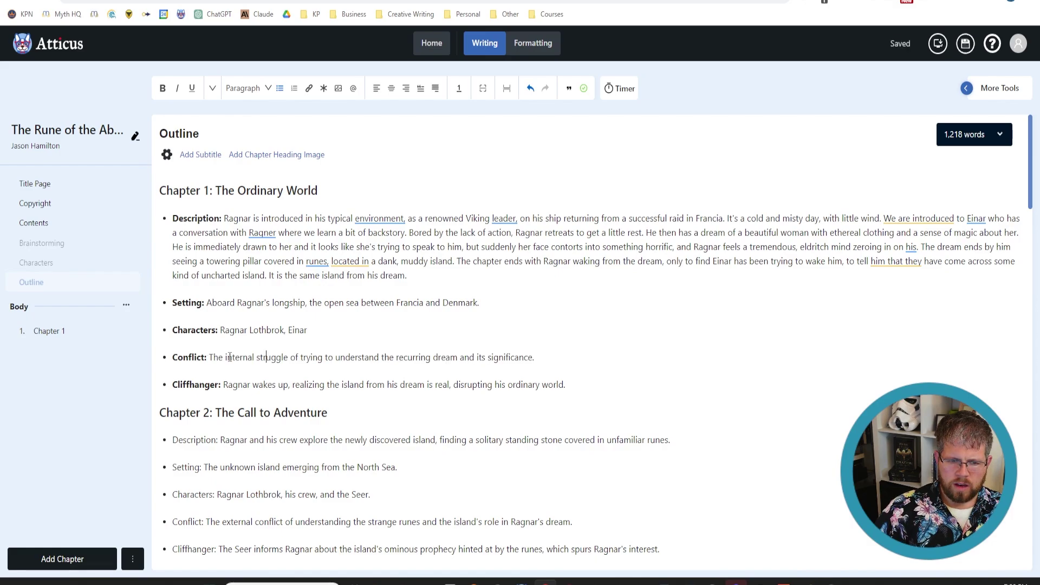
pyautogui.moveTo(225, 358); pyautogui.dragTo(535, 358)
pyautogui.write('isl')
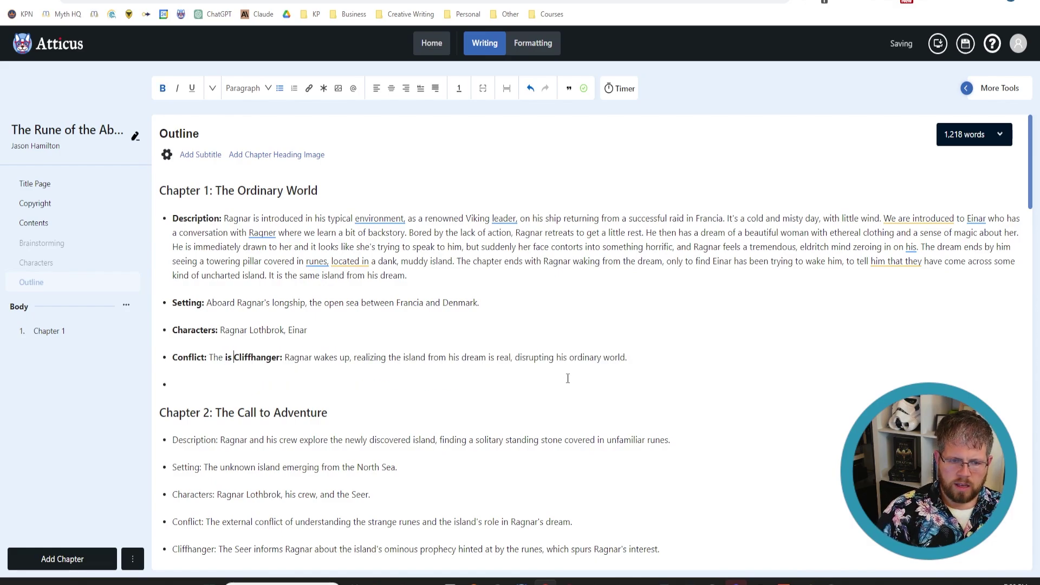
pyautogui.hotkey('ctrl', 'z')
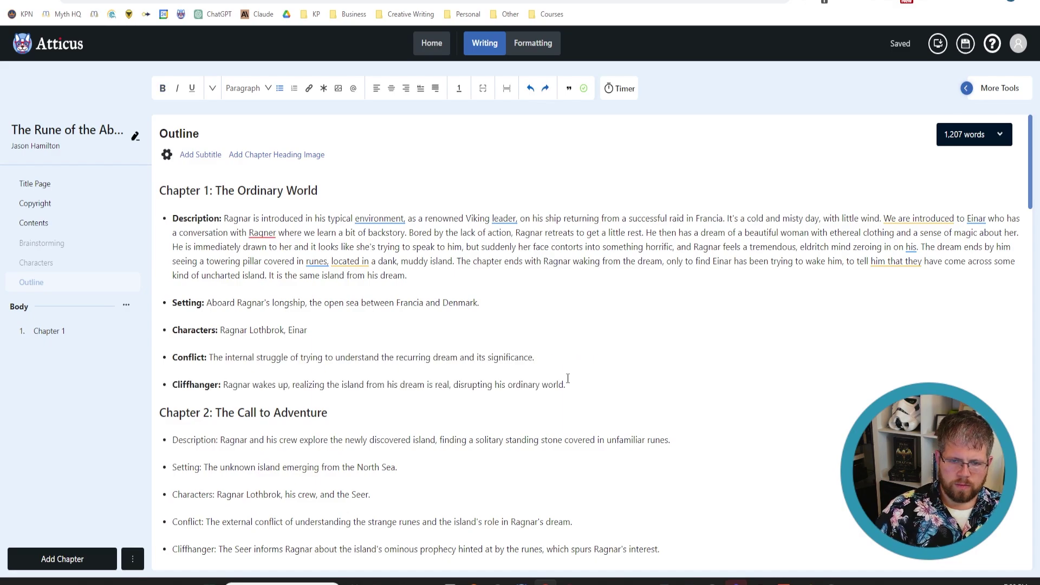
pyautogui.moveTo(534, 358); pyautogui.dragTo(225, 358)
pyautogui.write('is ')
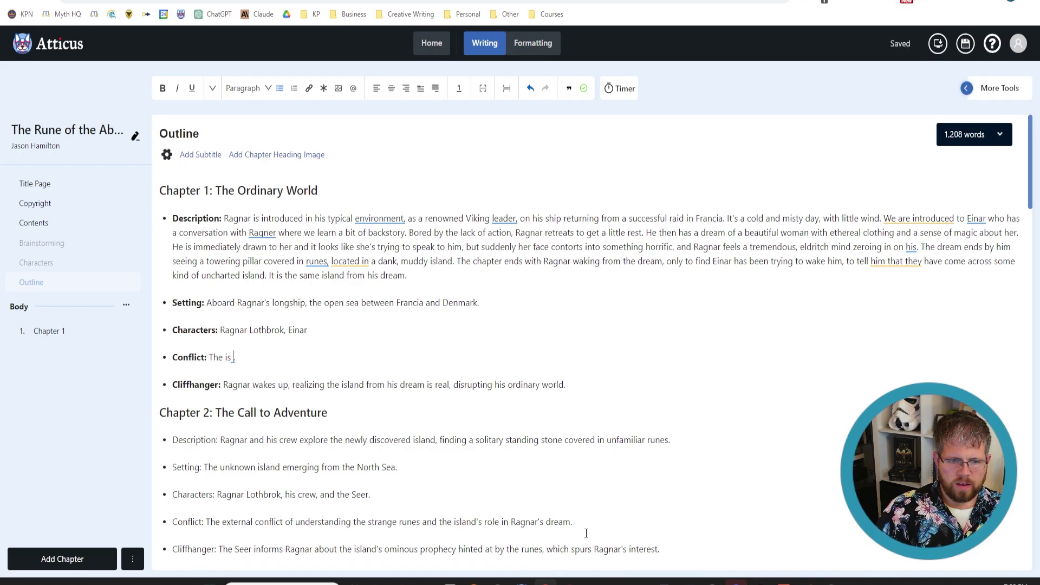
pyautogui.write('the frustration ')
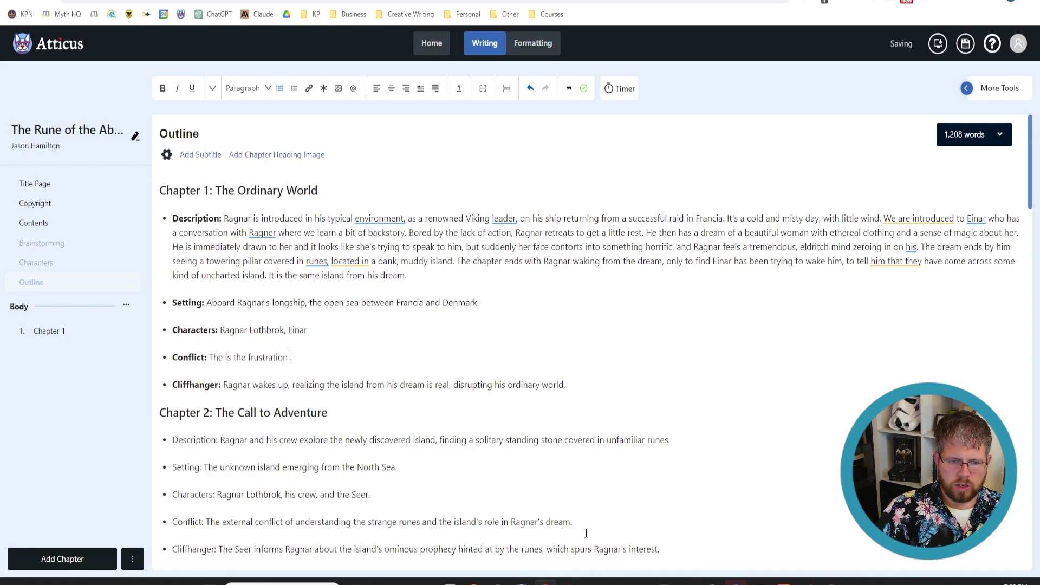
pyautogui.write('with b.')
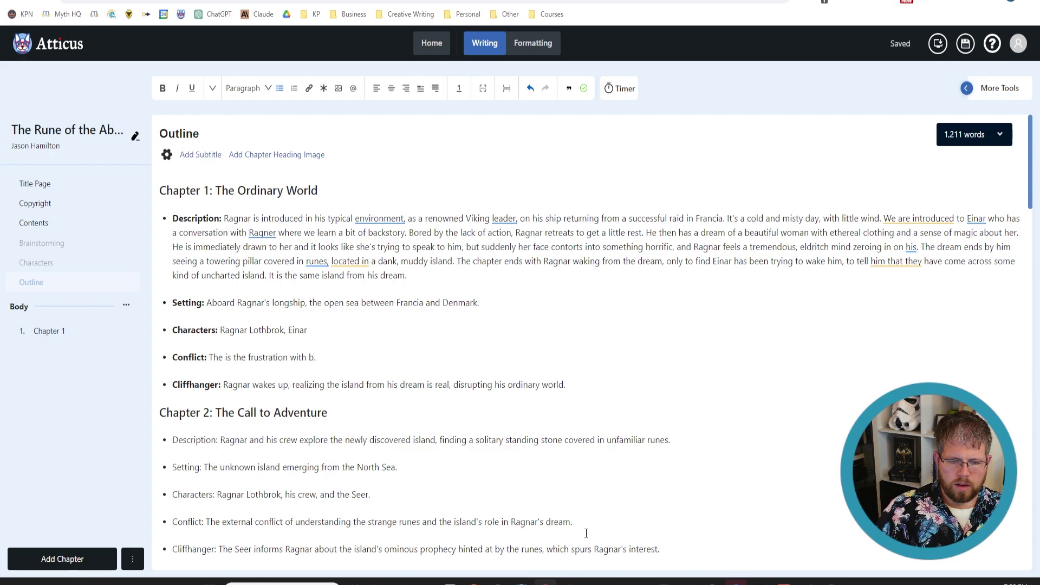
pyautogui.press('BackSpace')
pyautogui.write('the col')
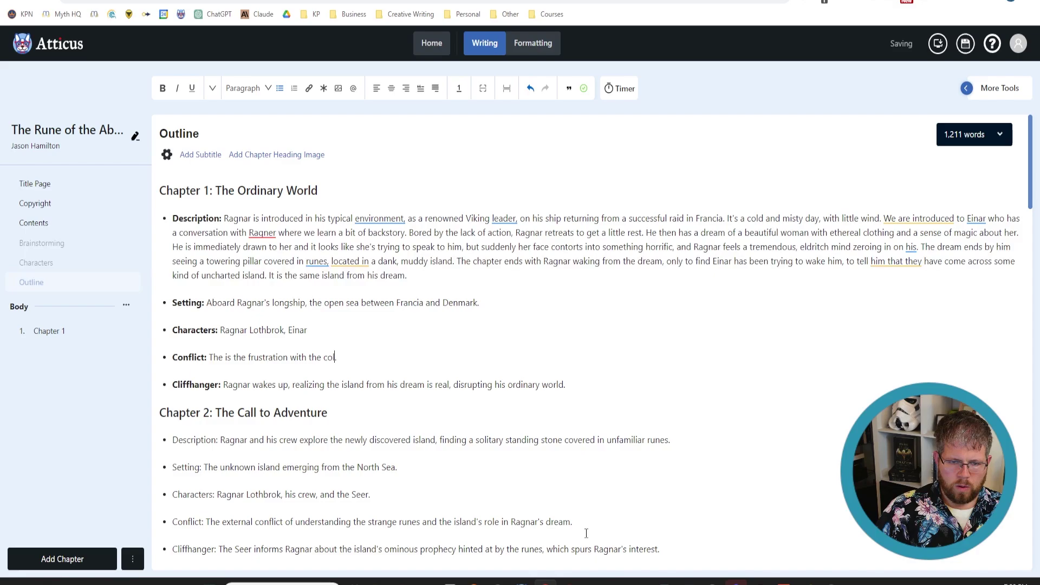
pyautogui.write('d, fog')
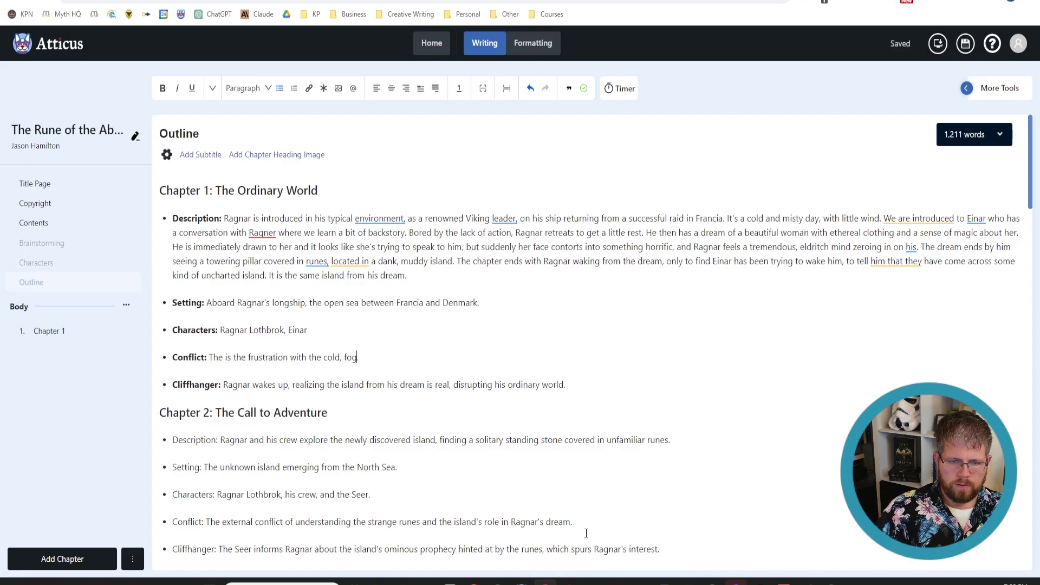
pyautogui.write('gy.')
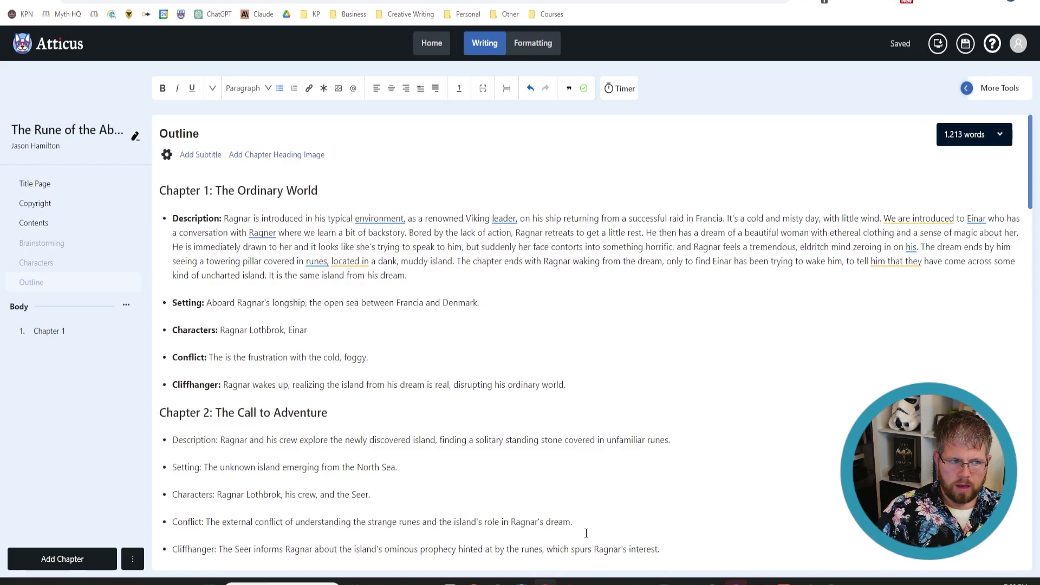
pyautogui.write(' ocean.')
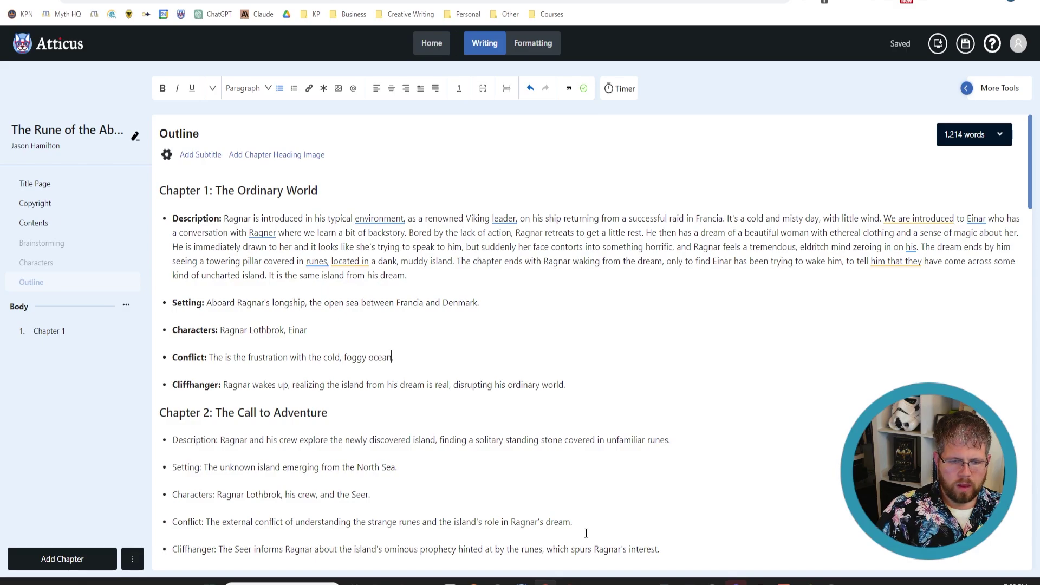
pyautogui.write(', and later ')
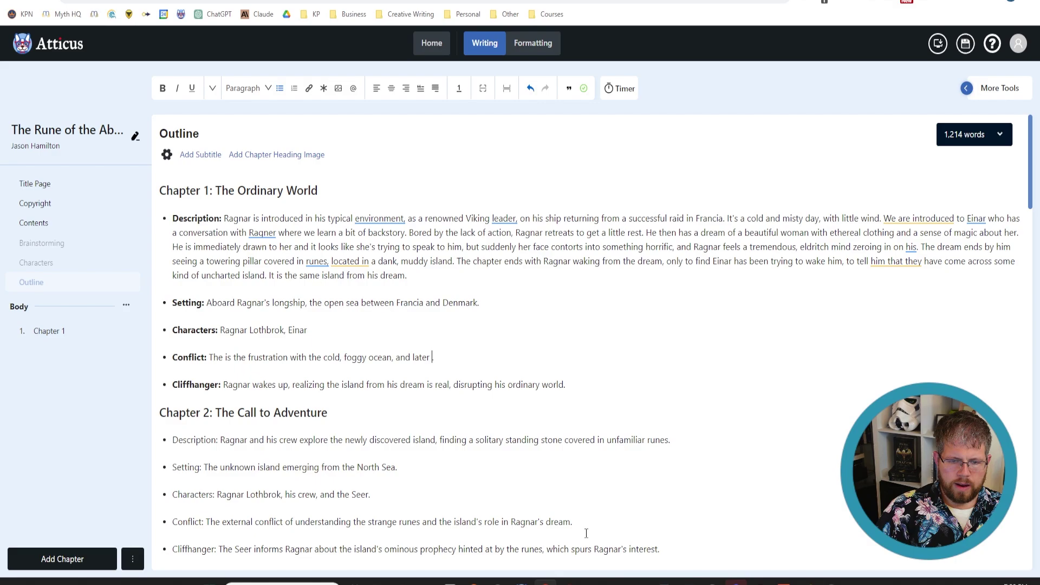
pyautogui.write('the int')
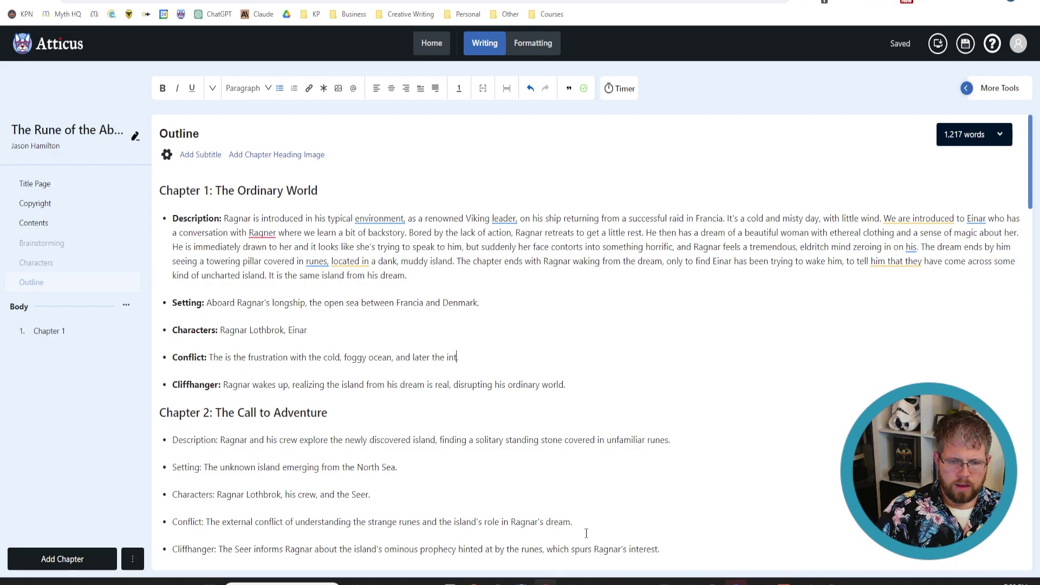
pyautogui.write('ernal strugg')
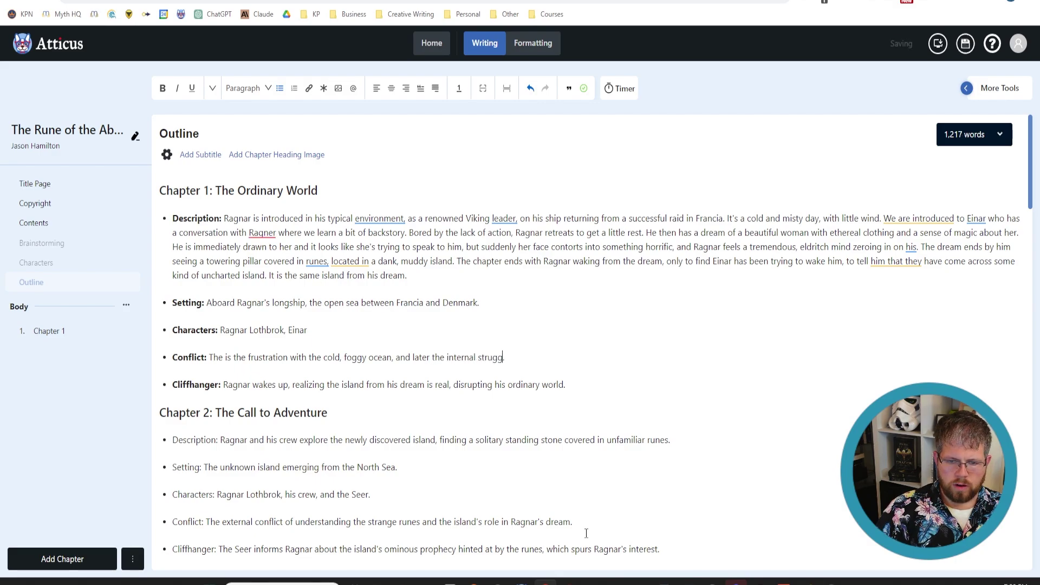
pyautogui.write('le ')
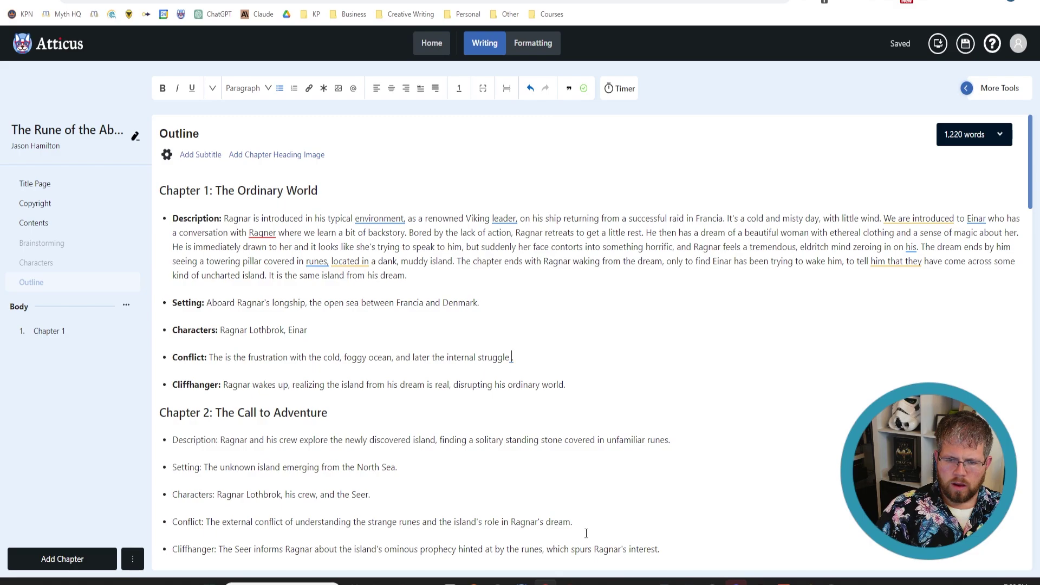
pyautogui.write('that R')
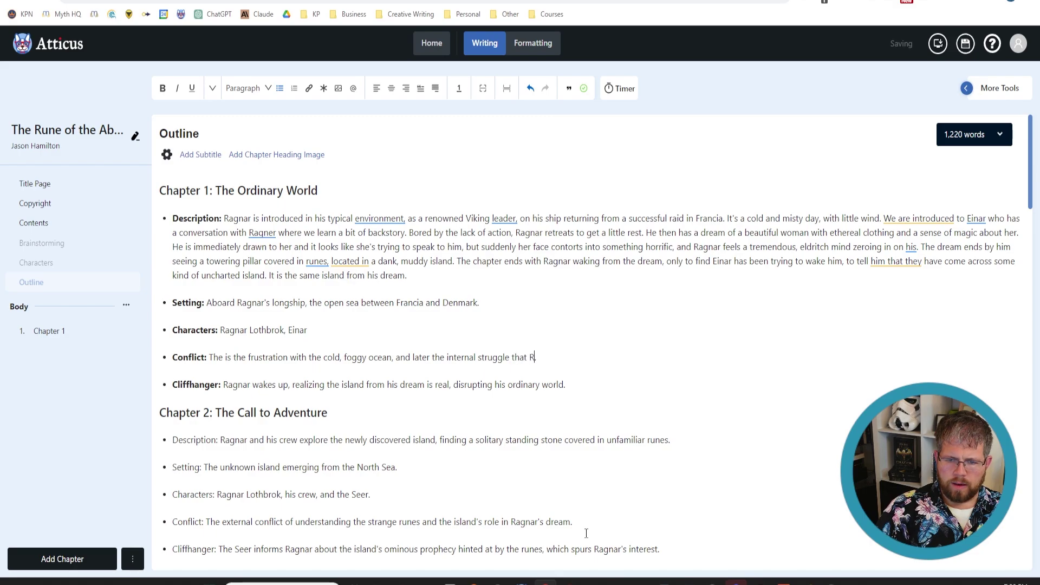
pyautogui.write('agnar has after ')
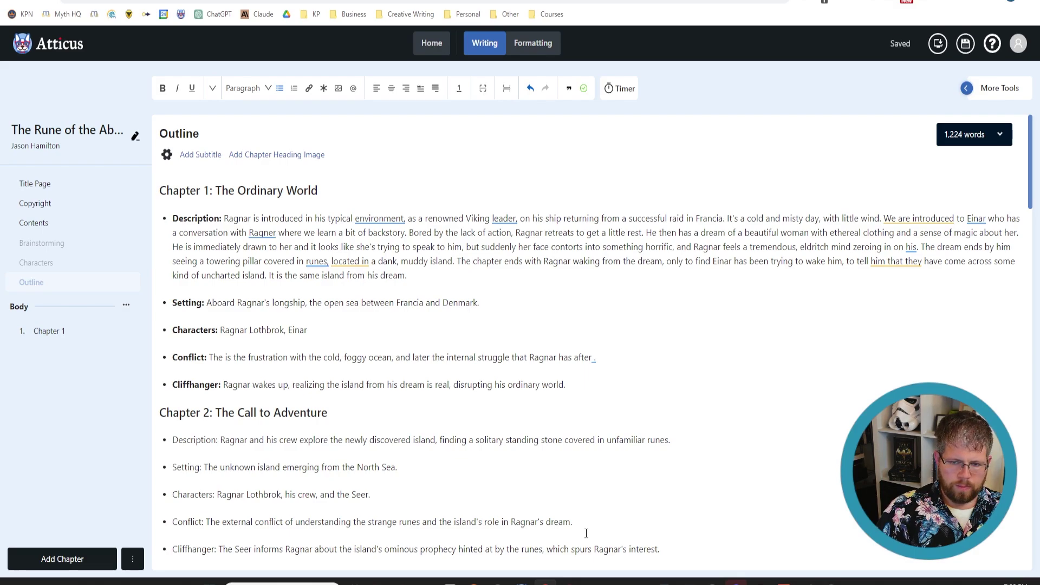
pyautogui.write('the trouble')
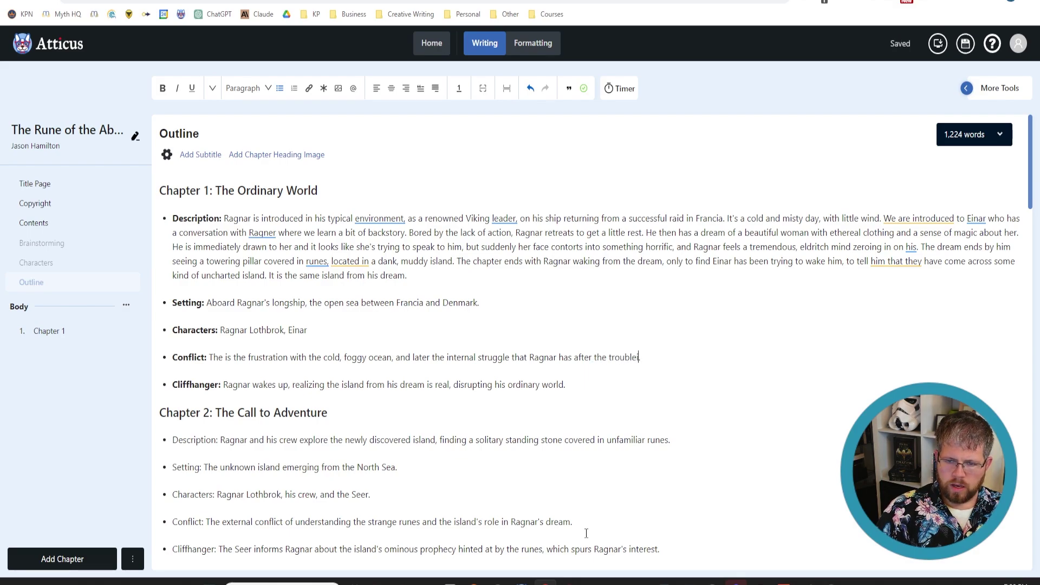
pyautogui.press('BackSpace')
pyautogui.write('ing dream.')
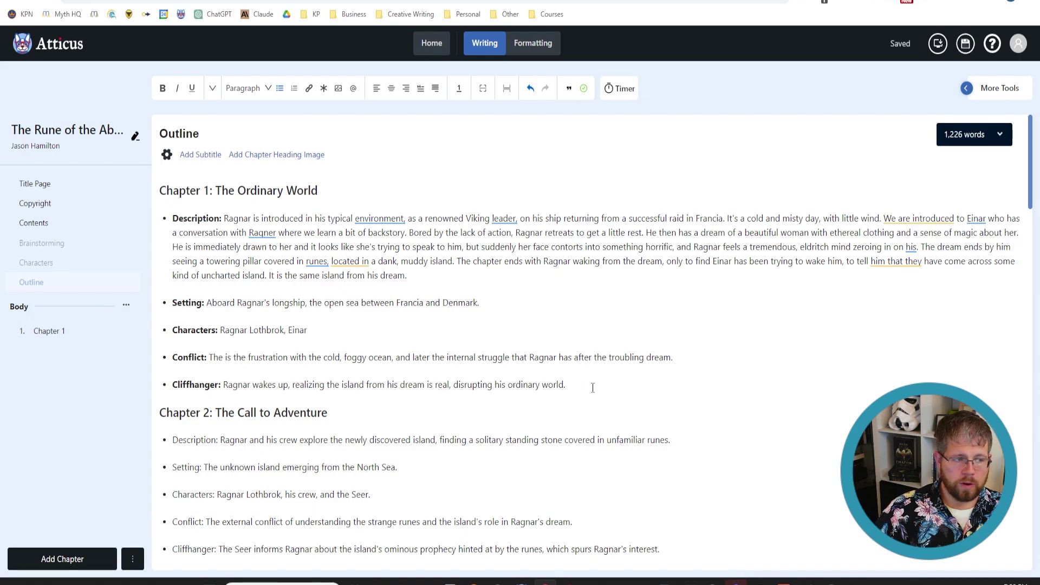
pyautogui.scroll(-4, 358, 458)
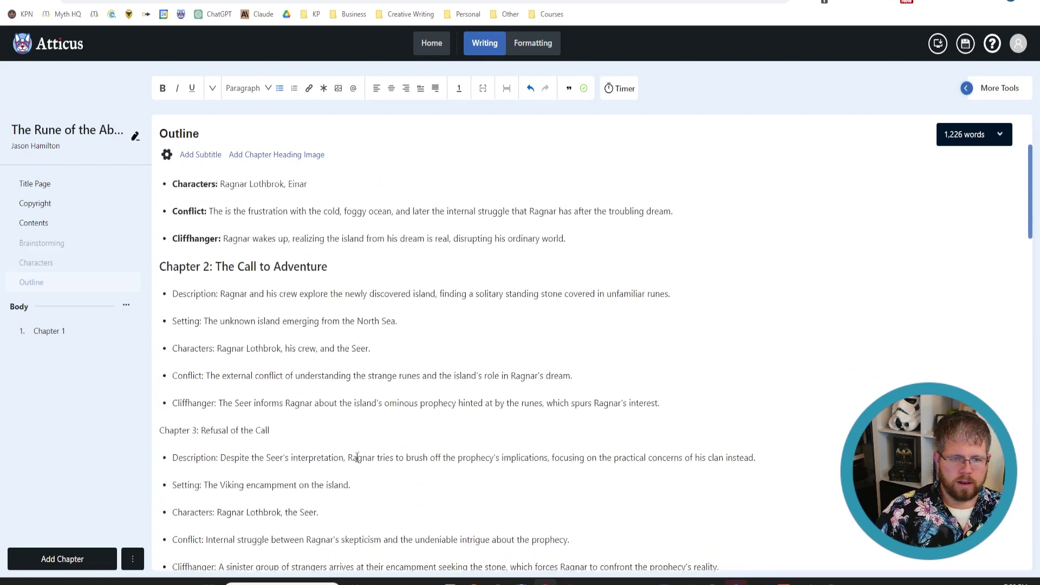
pyautogui.scroll(5, 357, 458)
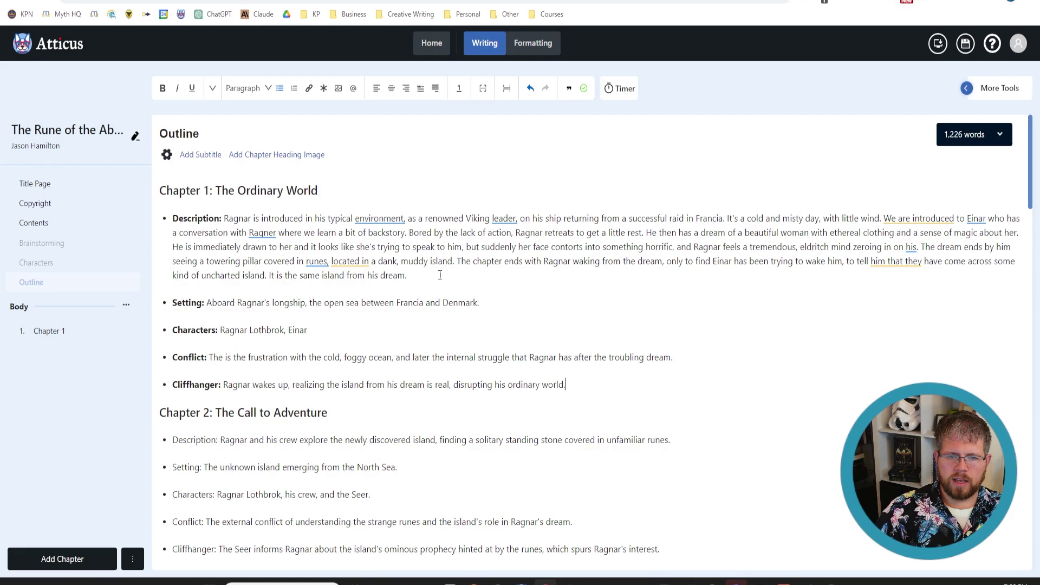
pyautogui.moveTo(439, 276); pyautogui.dragTo(173, 210)
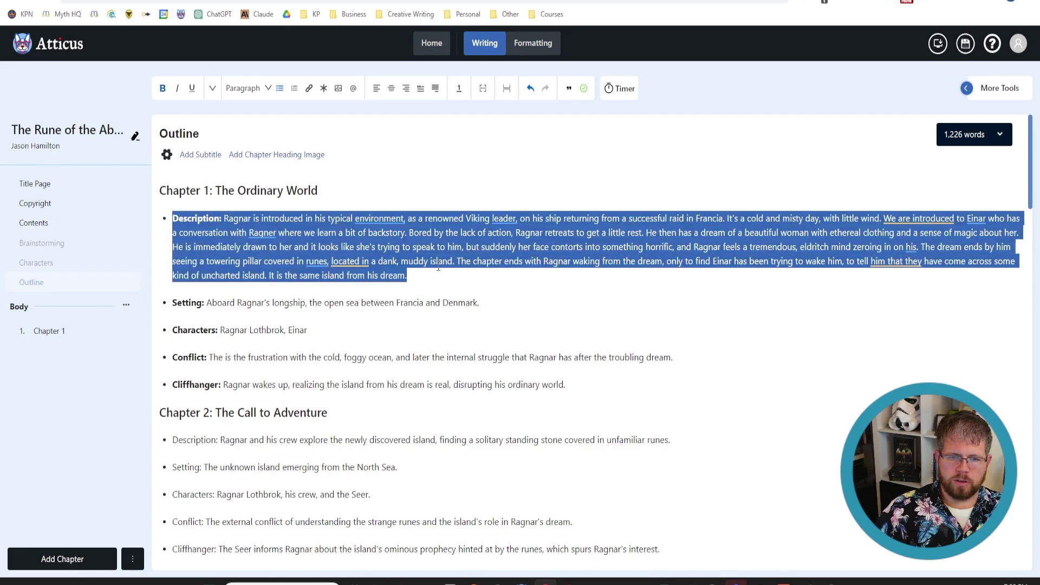
pyautogui.click(459, 275)
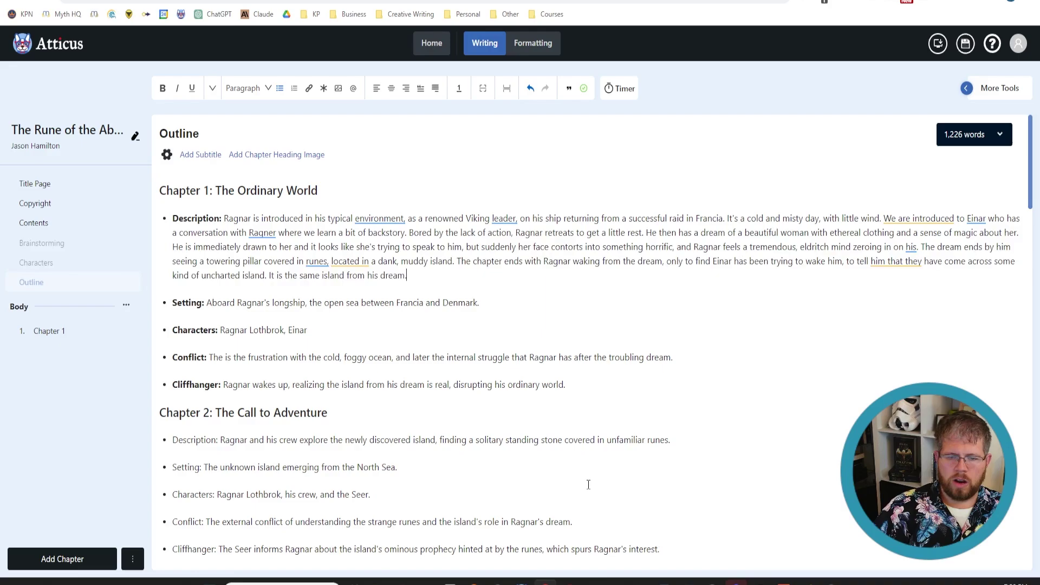
pyautogui.scroll(-4, 588, 484)
pyautogui.scroll(3, 589, 484)
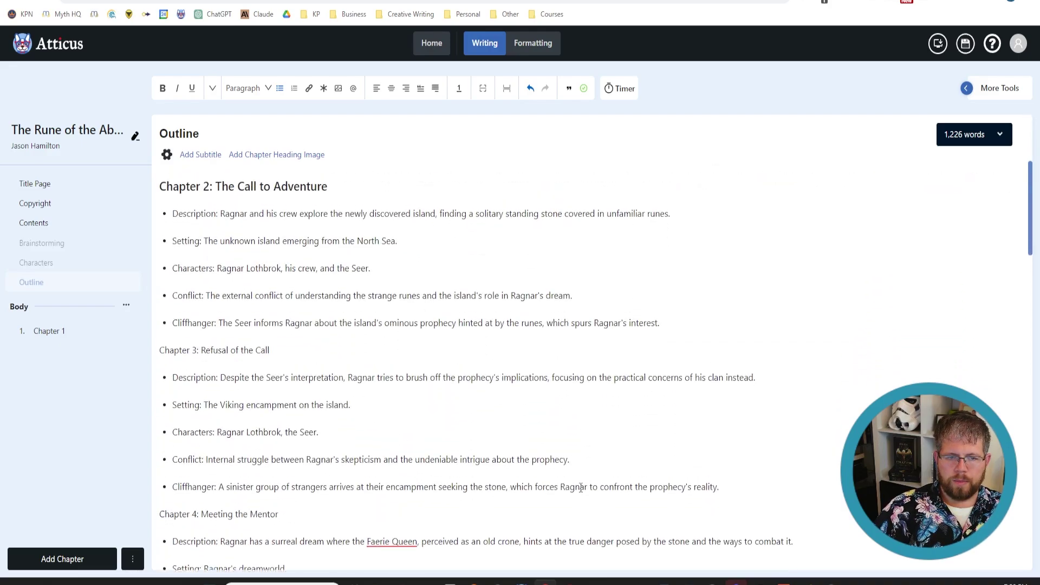
pyautogui.scroll(2, 581, 487)
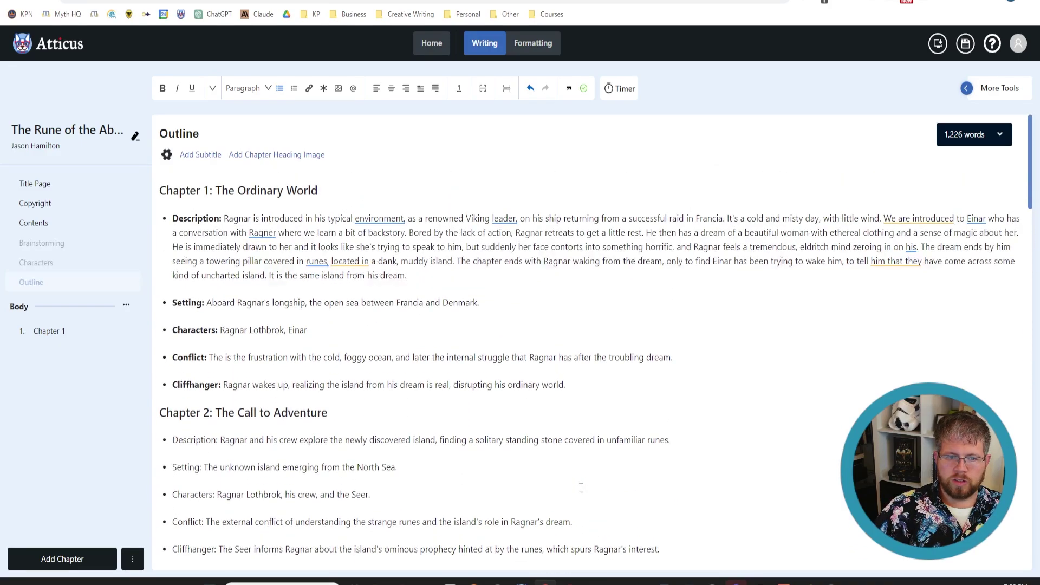